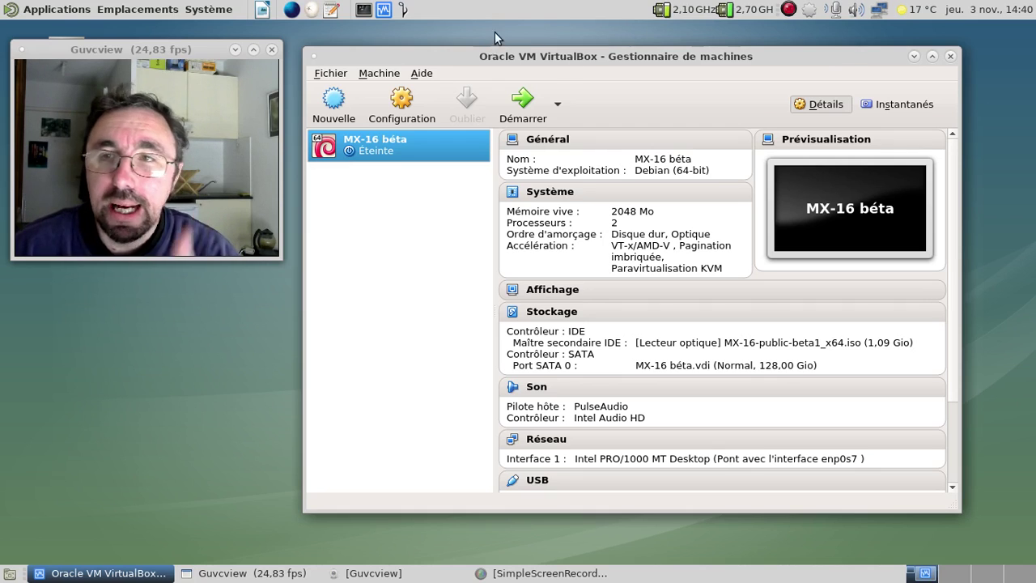
# Step: Start the MX-16 béta virtual machine, boot MX GNU/Linux, and log in with the account password
pyautogui.click(522, 112)
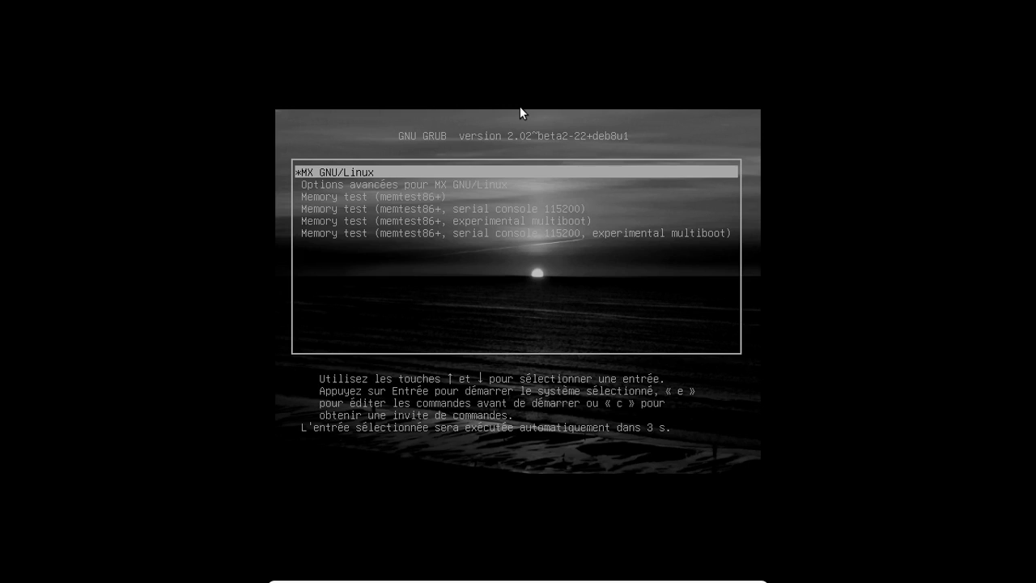
pyautogui.press('Return')
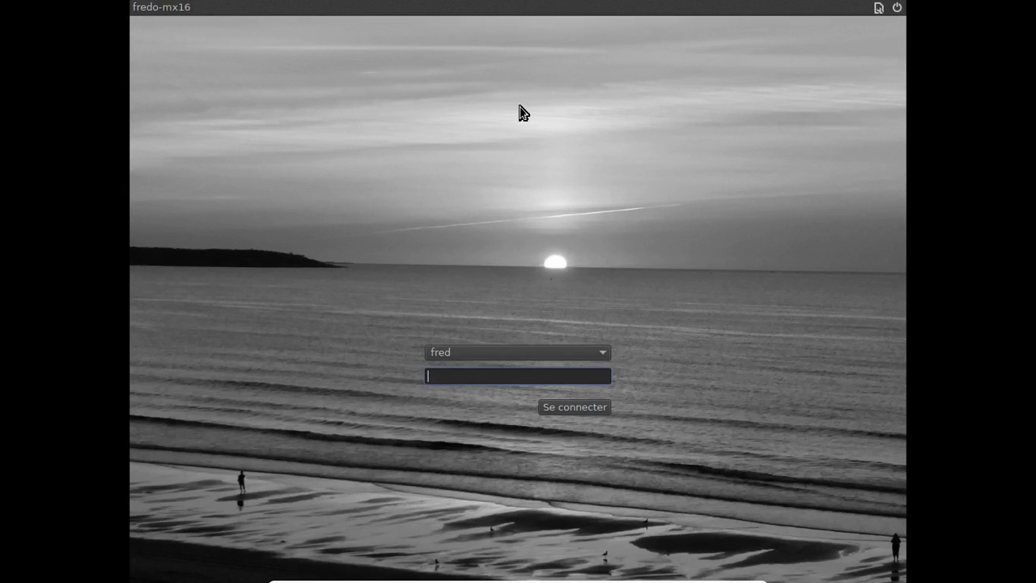
pyautogui.write('•••••••')
pyautogui.press('Return')
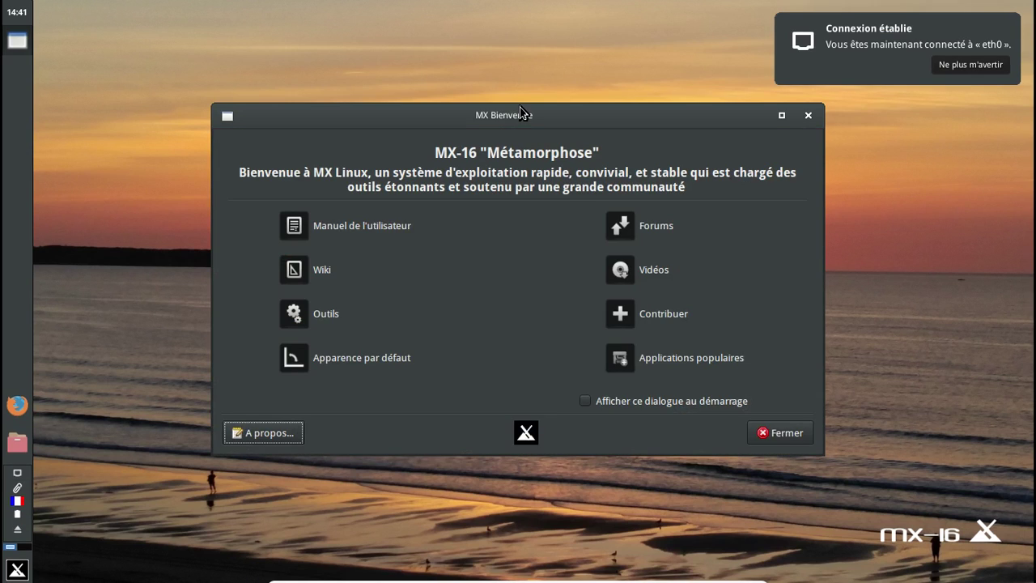
# Step: Dismiss the network connection notification and close the MX Bienvenue welcome window
pyautogui.click(994, 30)
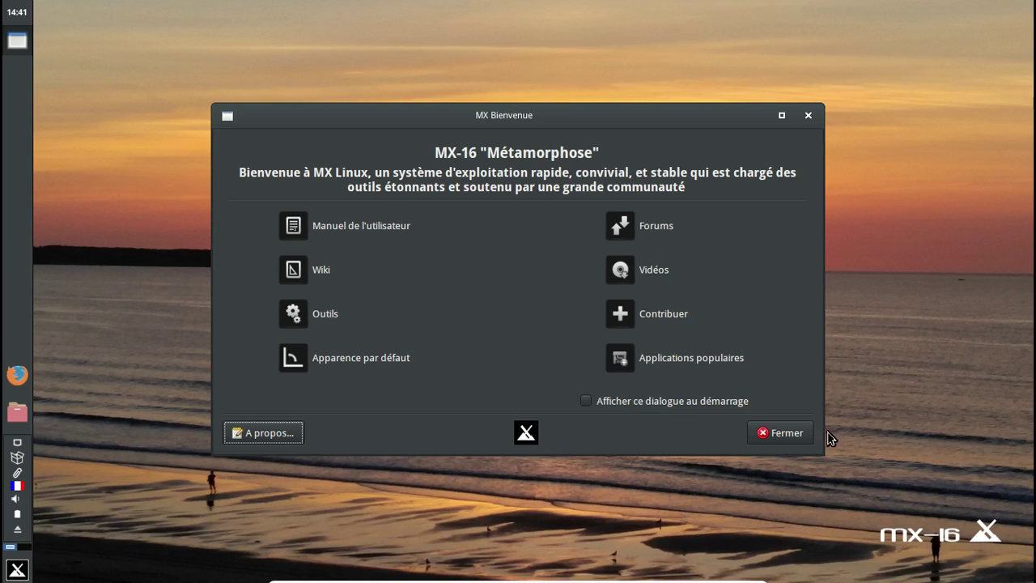
pyautogui.click(777, 435)
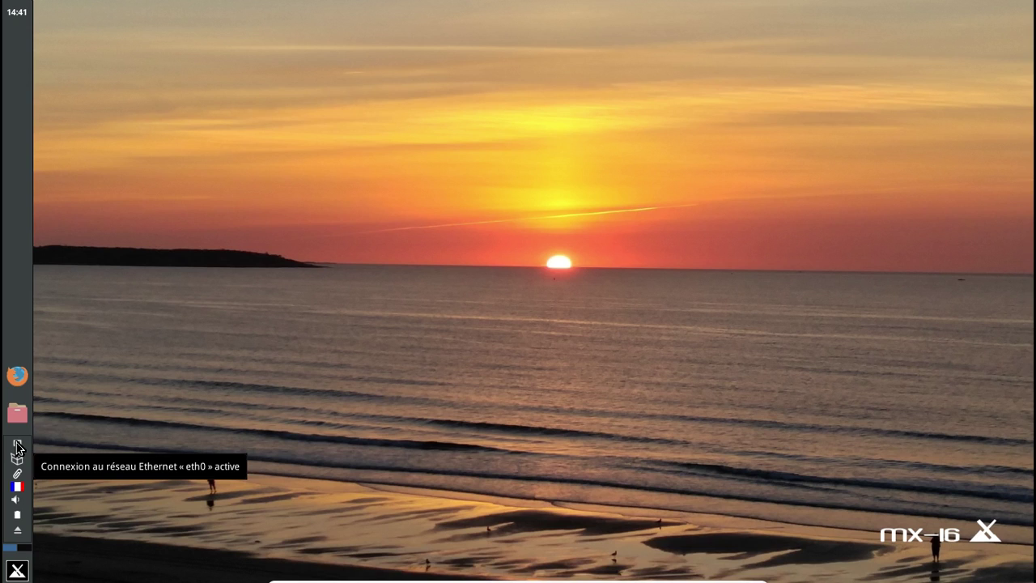
# Step: Open the volume mixer and raise both front channels of the internal analogue stereo output to 100%
pyautogui.rightClick(16, 504)
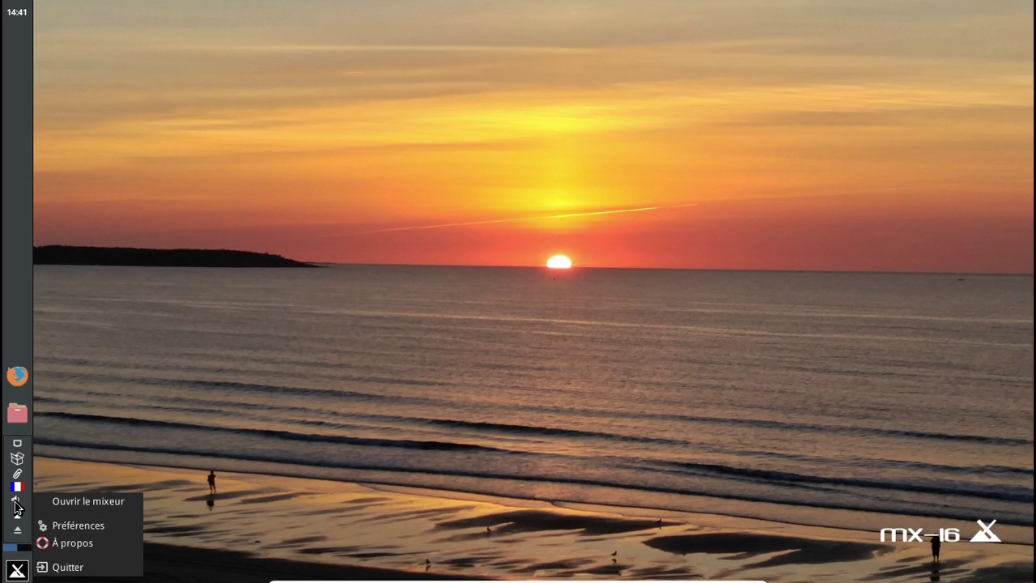
pyautogui.click(90, 502)
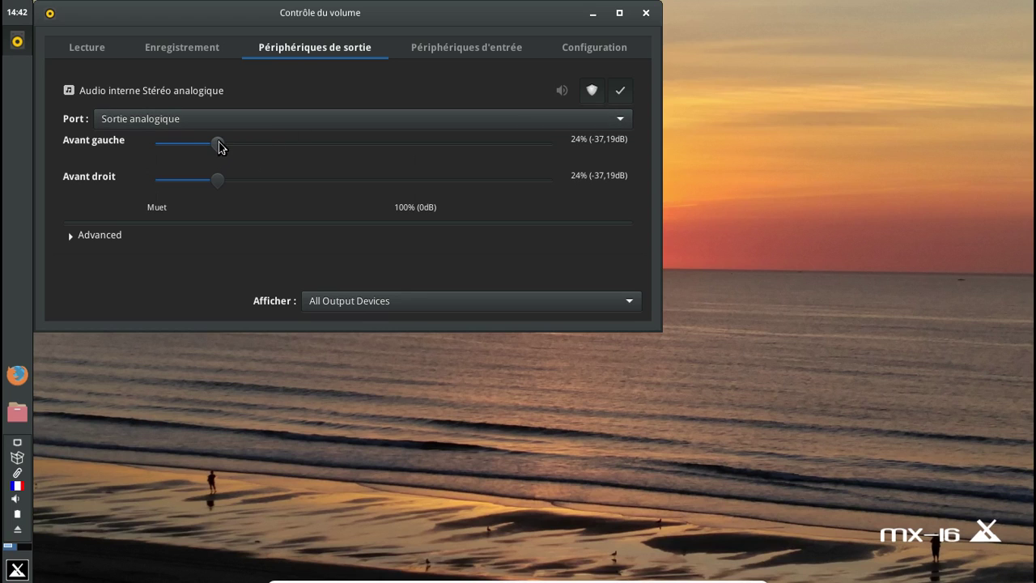
pyautogui.moveTo(219, 143); pyautogui.dragTo(416, 150)
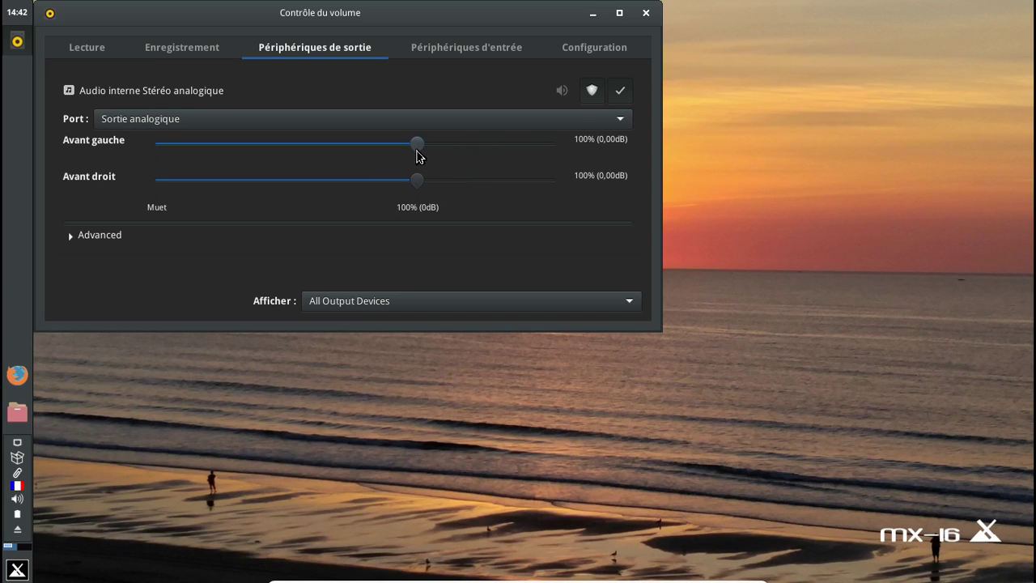
# Step: Review the mixer's recording, output device, playback and configuration settings, and close the mixer
pyautogui.click(96, 51)
pyautogui.click(171, 42)
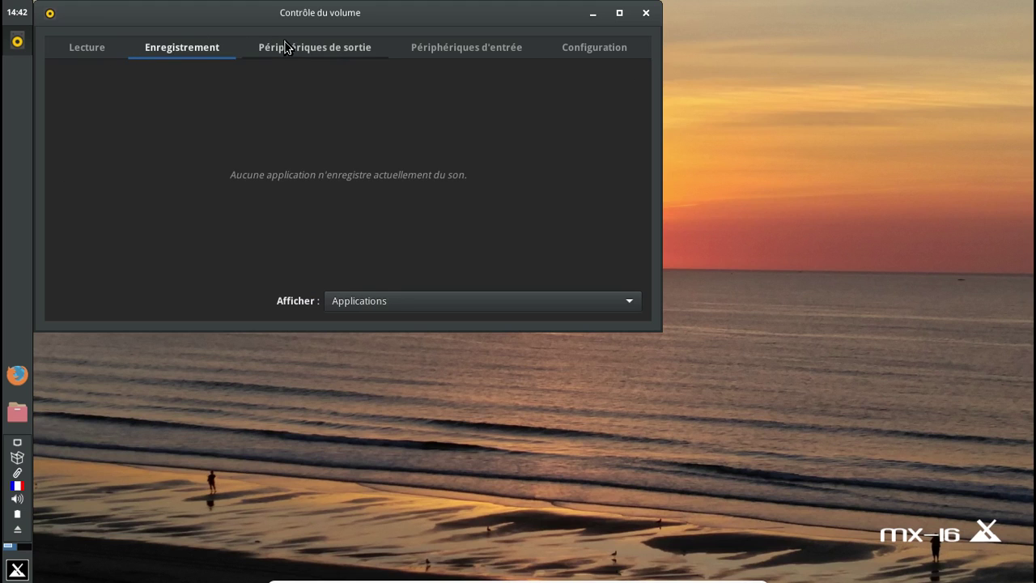
pyautogui.click(314, 52)
pyautogui.click(77, 52)
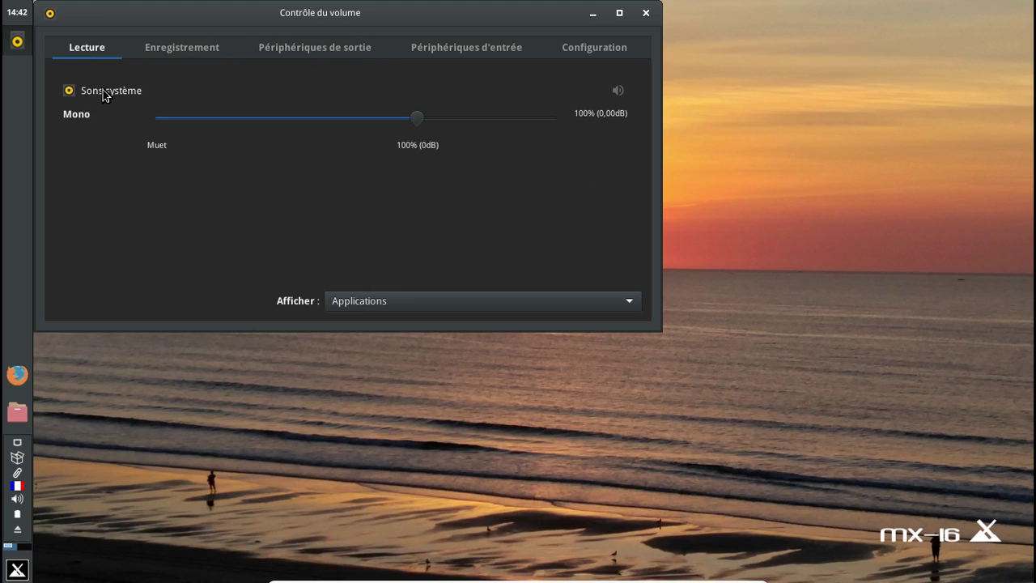
pyautogui.click(567, 53)
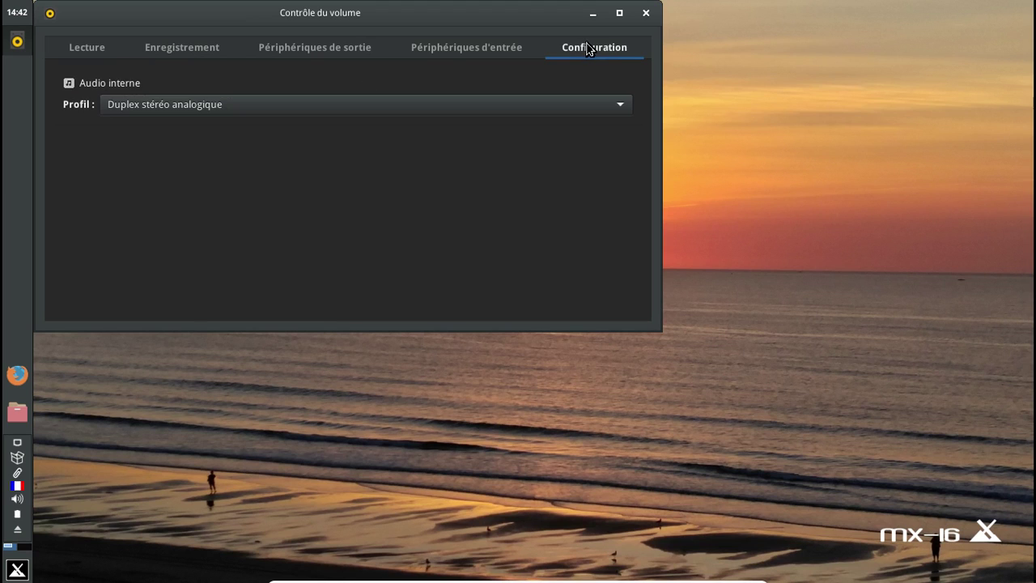
pyautogui.click(646, 13)
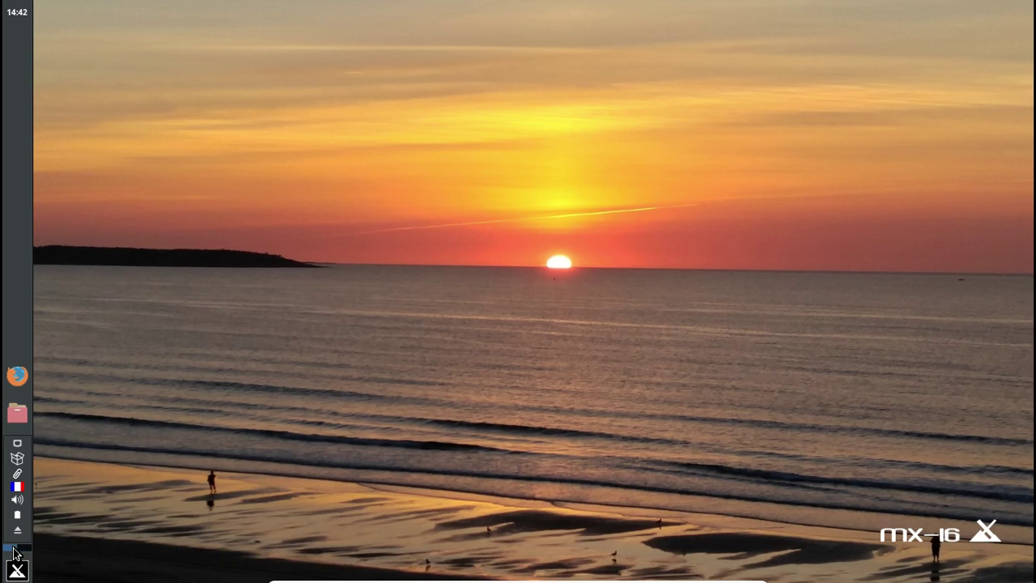
# Step: Launch MX Outils from the favourite applications
pyautogui.click(17, 572)
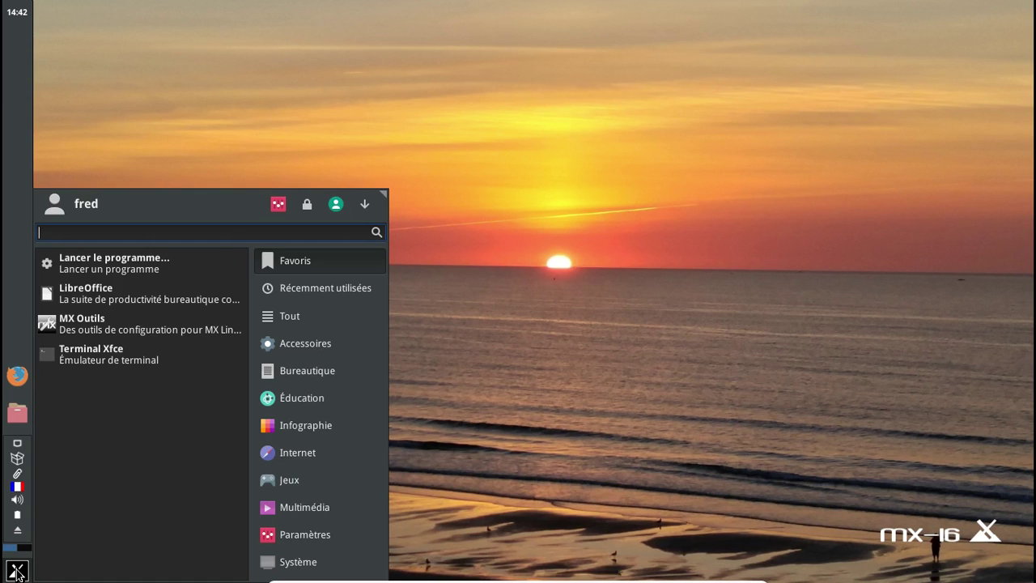
pyautogui.click(134, 323)
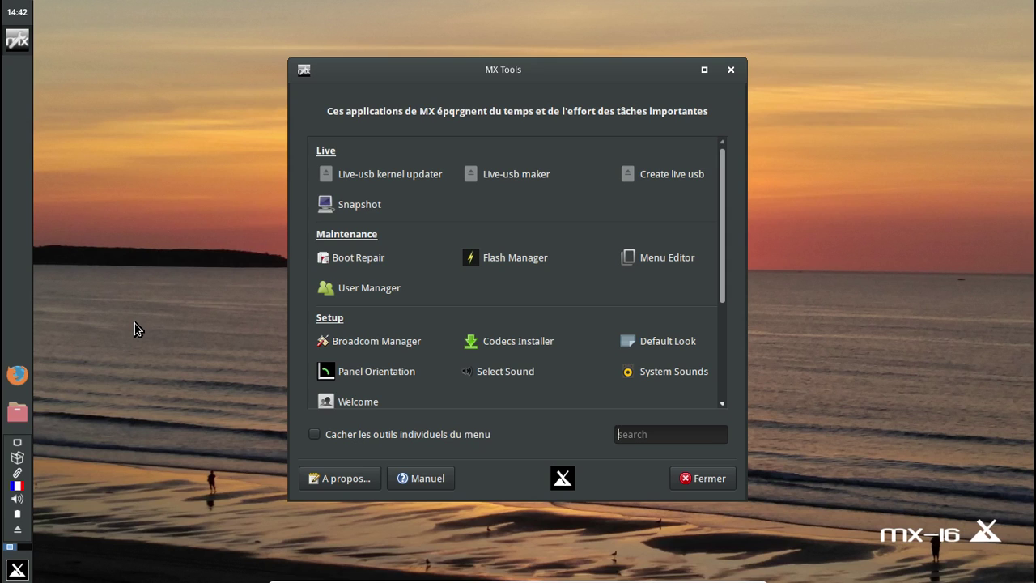
# Step: Open the file manager, check its version information, and close it
pyautogui.click(12, 416)
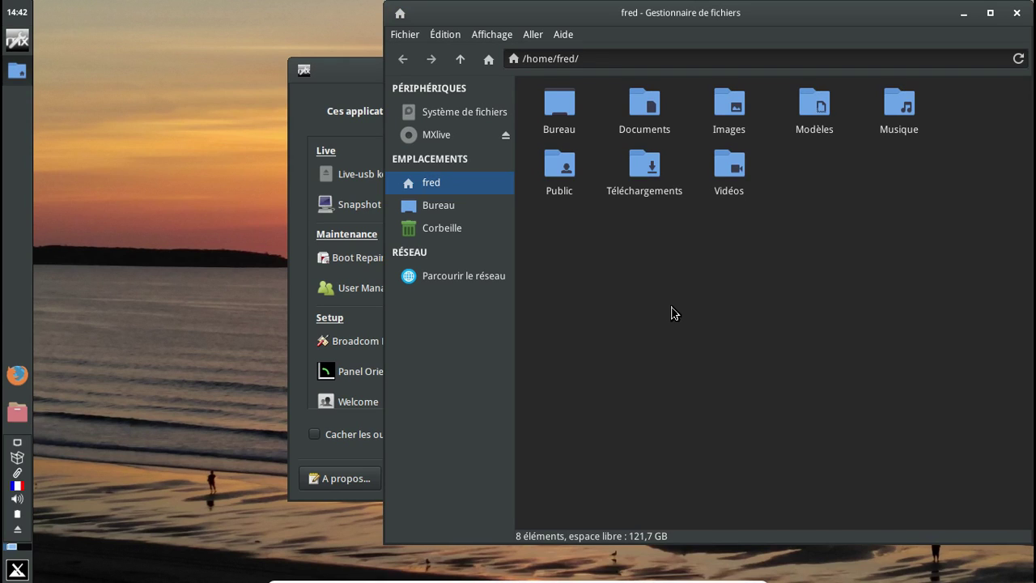
pyautogui.click(565, 34)
pyautogui.click(571, 66)
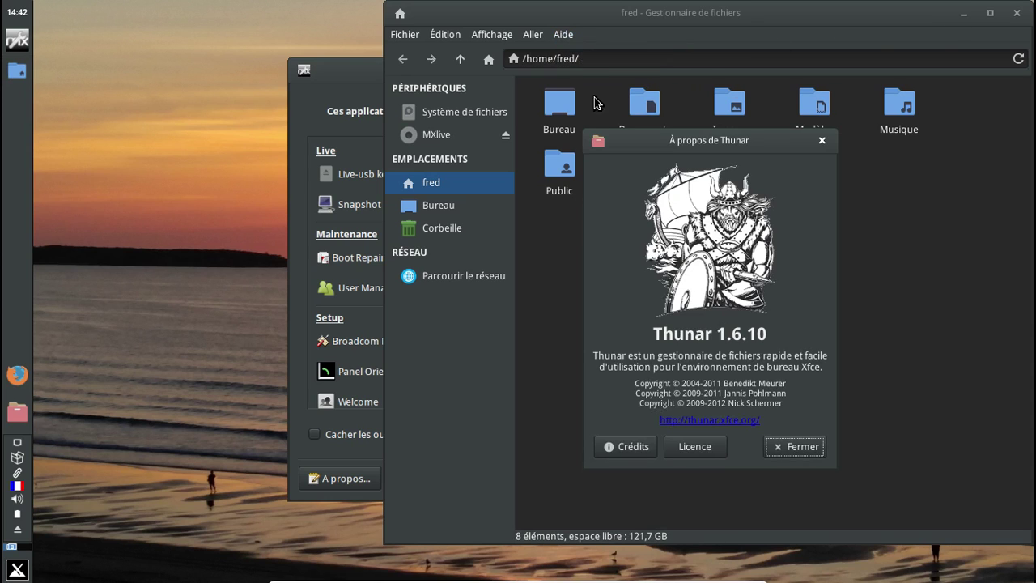
pyautogui.click(797, 441)
pyautogui.click(1017, 13)
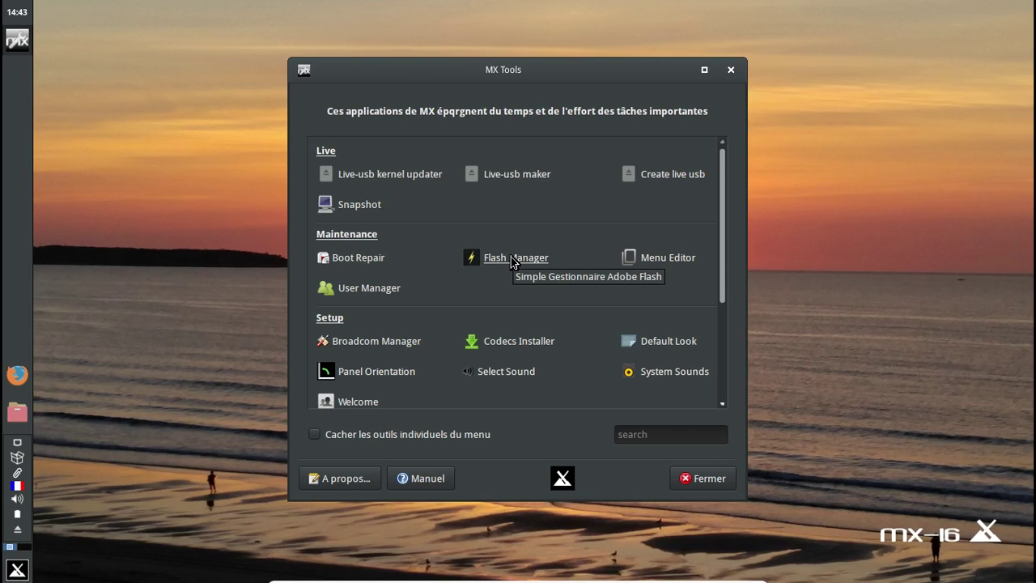
# Step: Look through all the tool categories in MX Tools, from Live to Utilities
pyautogui.scroll(-3, 435, 276)
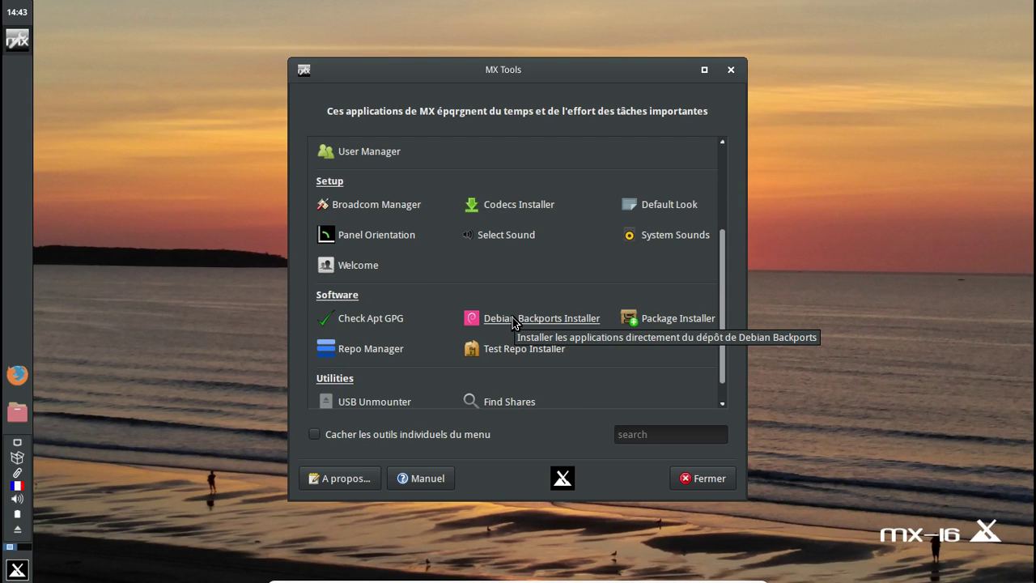
pyautogui.scroll(2, 519, 251)
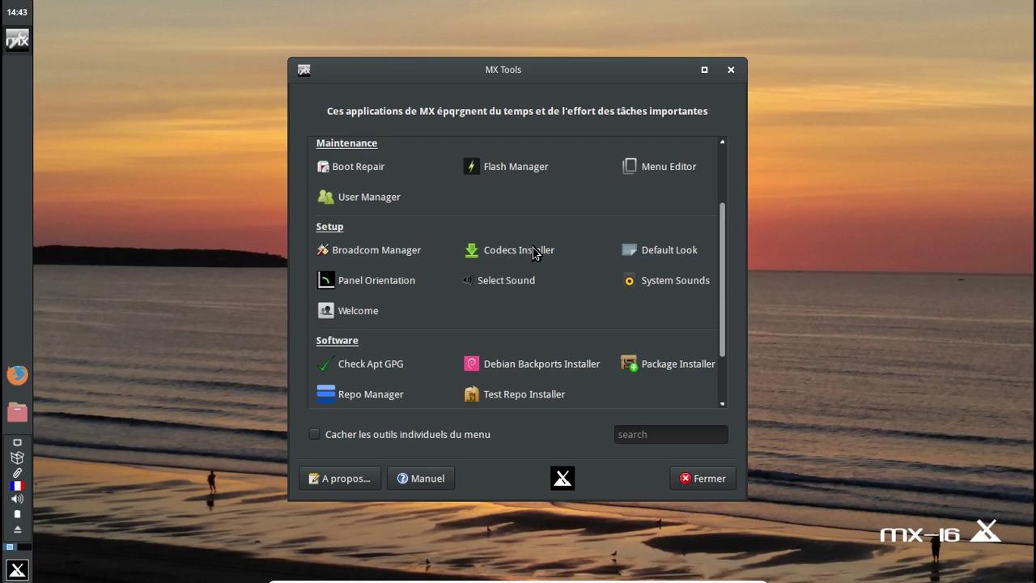
pyautogui.scroll(-3, 536, 252)
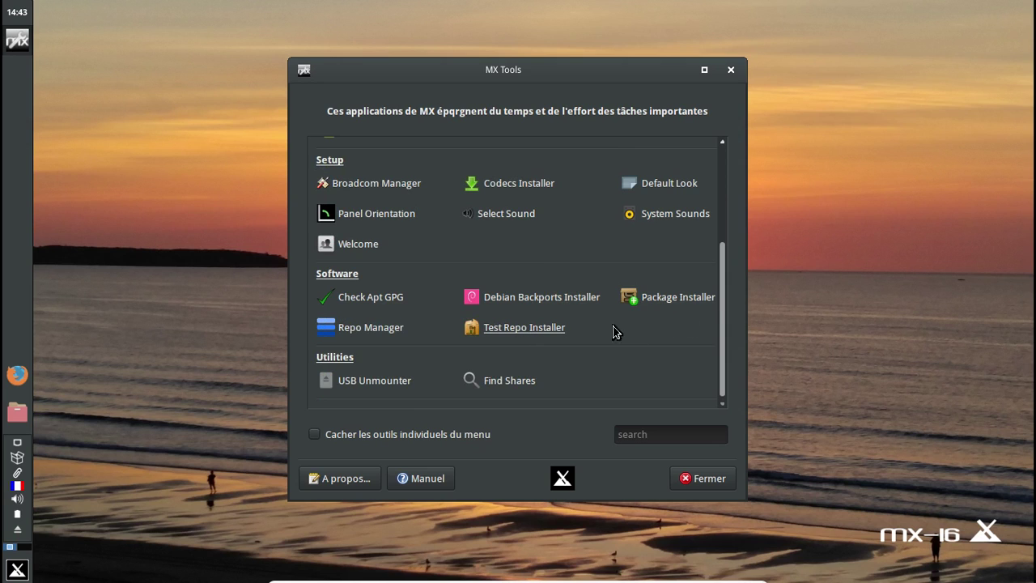
pyautogui.moveTo(724, 326); pyautogui.dragTo(738, 183)
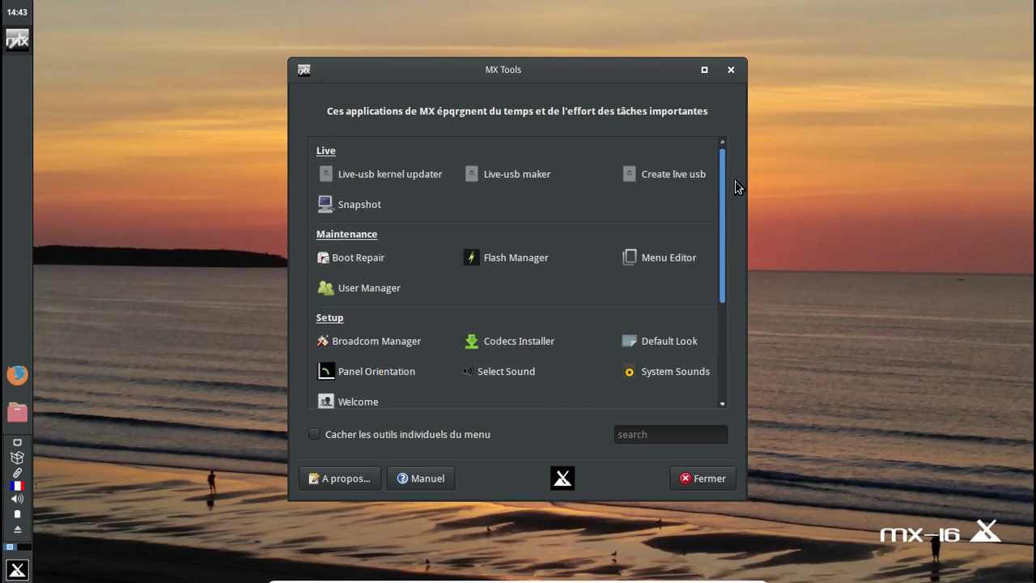
# Step: Install the restricted codecs with Codecs Installer, entering the administrator password and accepting legal responsibility for the download
pyautogui.click(519, 340)
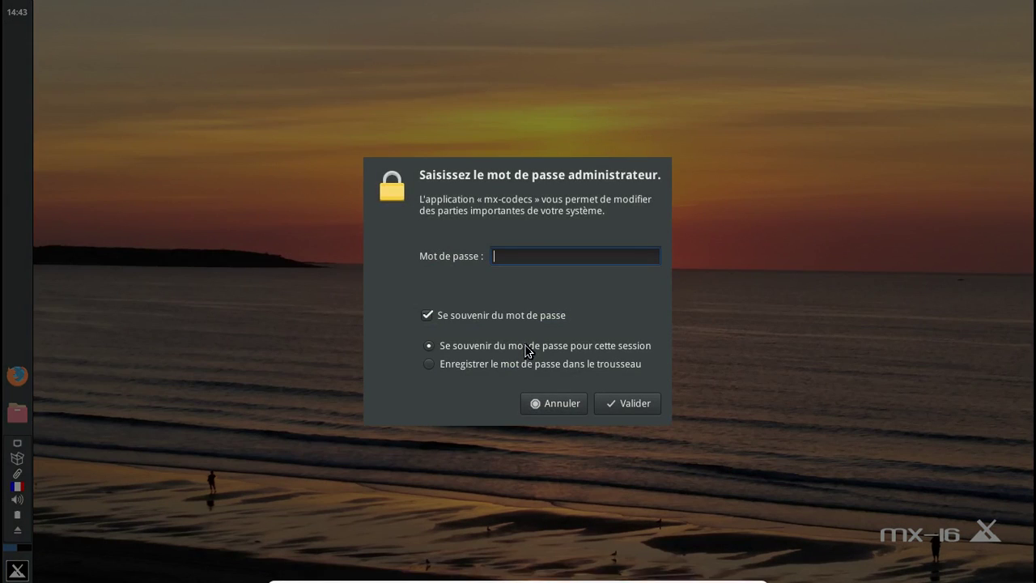
pyautogui.write('******')
pyautogui.press('Return')
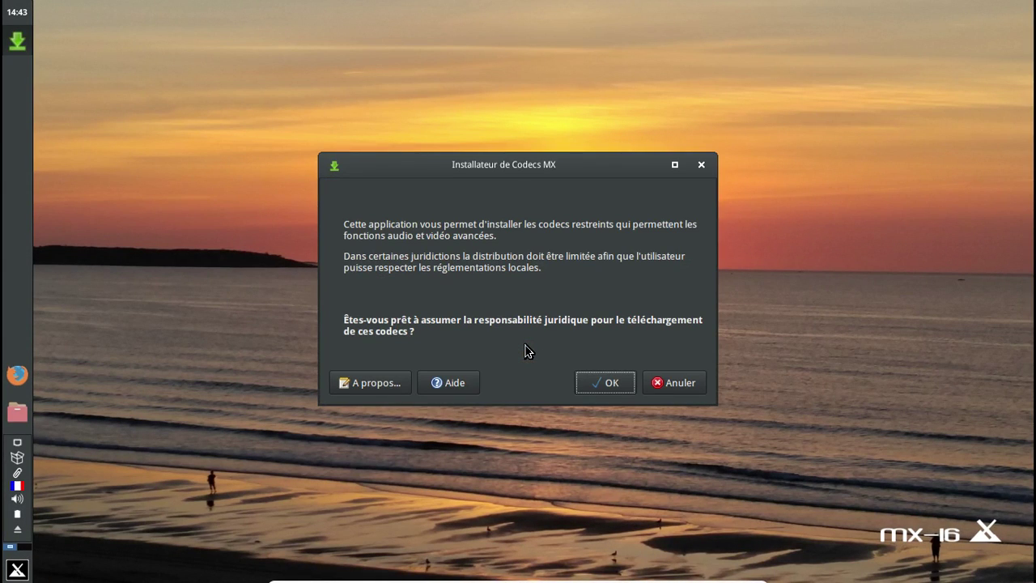
pyautogui.click(606, 381)
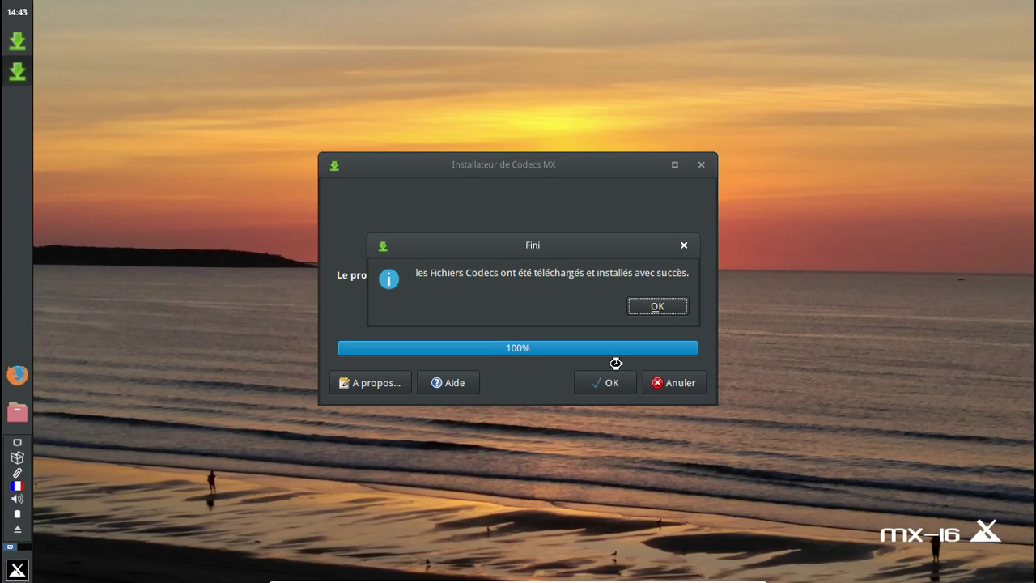
pyautogui.click(687, 305)
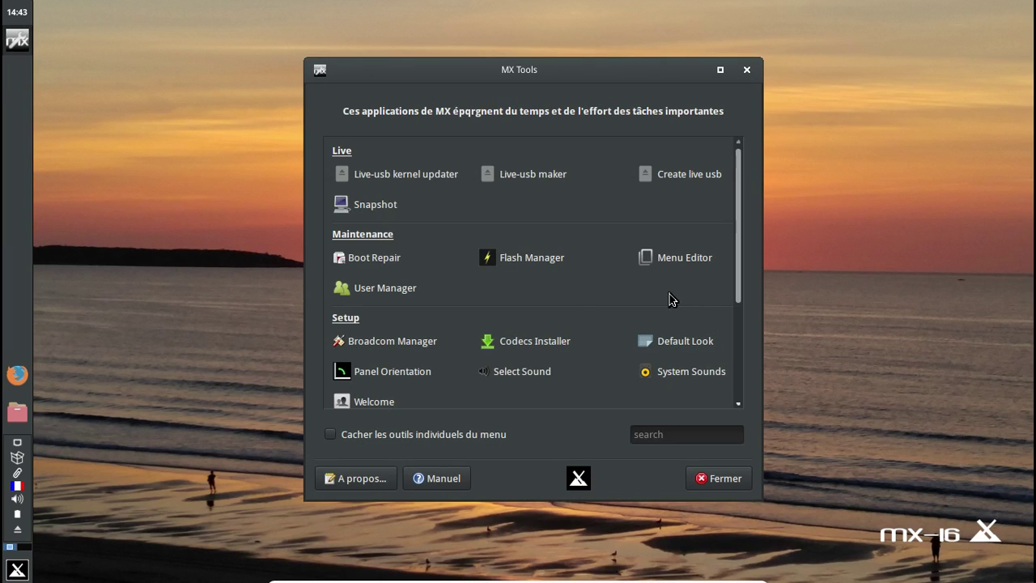
# Step: Remove PepperFlash with Flash Manager, quit the tool, and dismiss the permissions notice
pyautogui.click(541, 272)
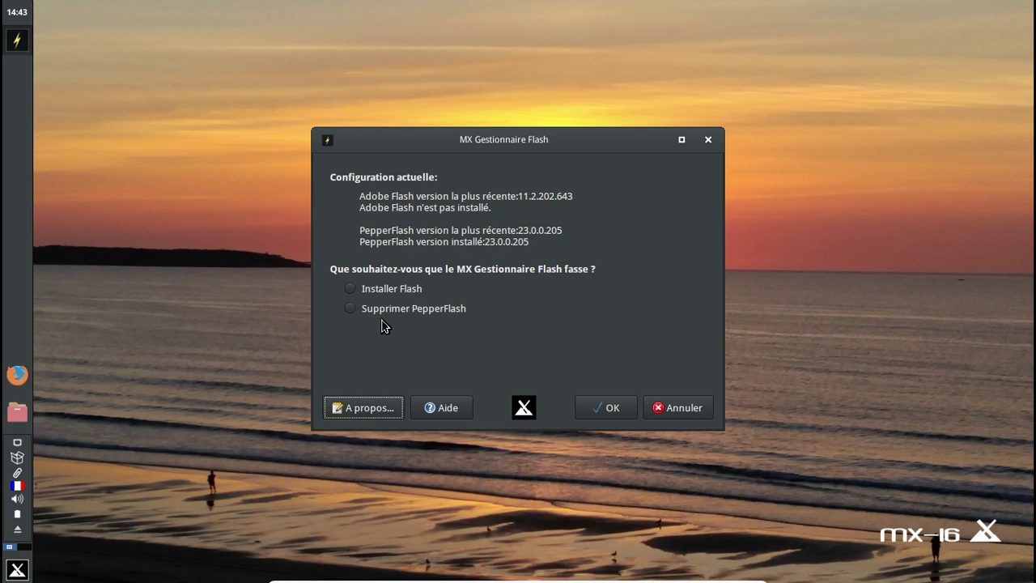
pyautogui.click(349, 308)
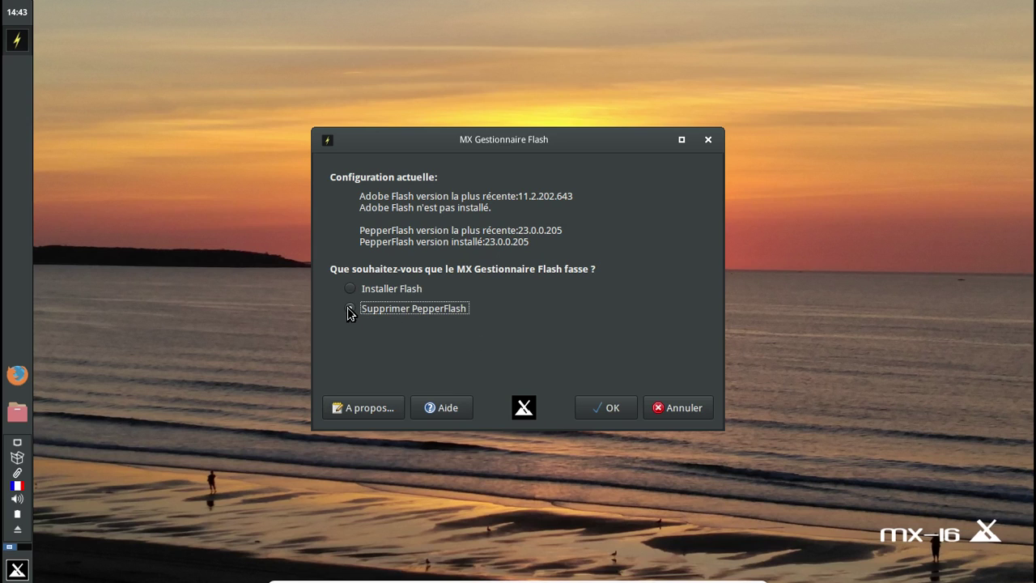
pyautogui.click(605, 409)
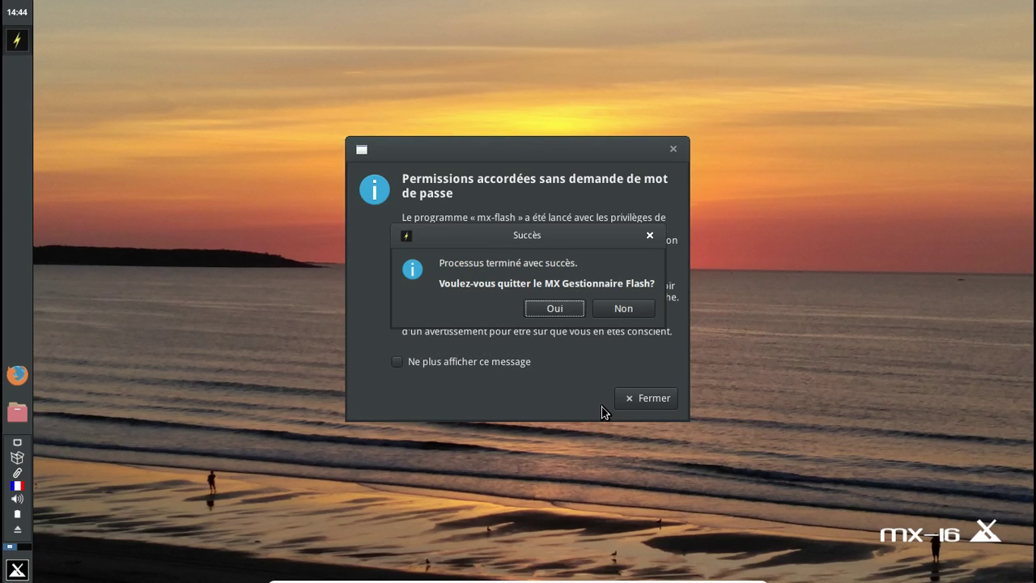
pyautogui.click(541, 309)
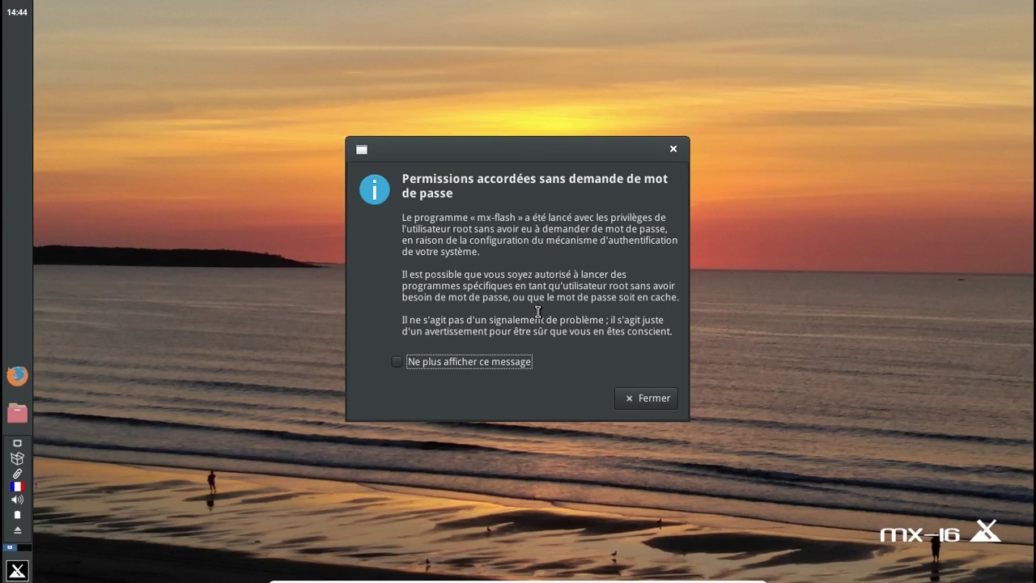
pyautogui.click(635, 398)
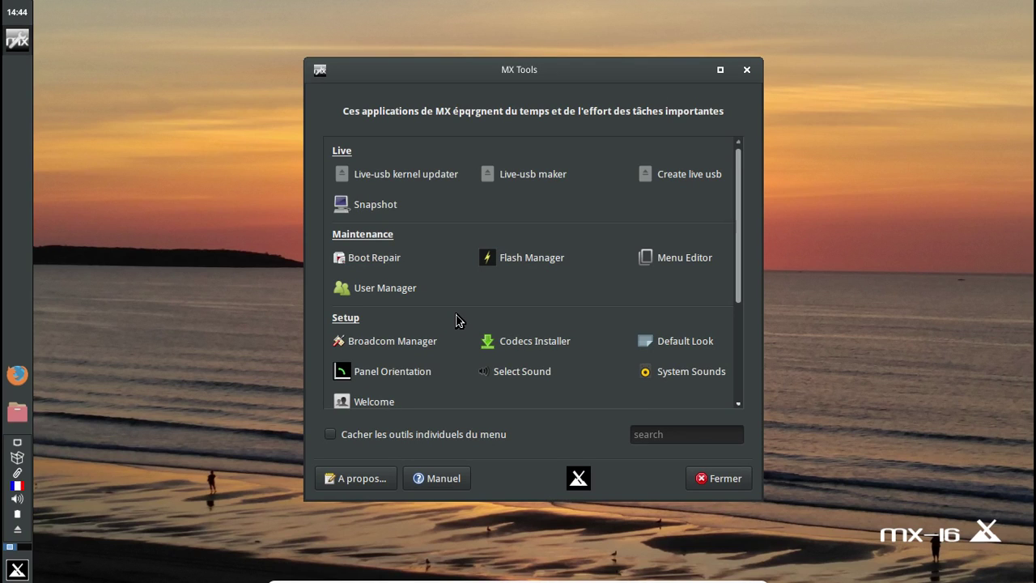
# Step: Open Default Look from MX Tools and apply the default light theme
pyautogui.click(661, 344)
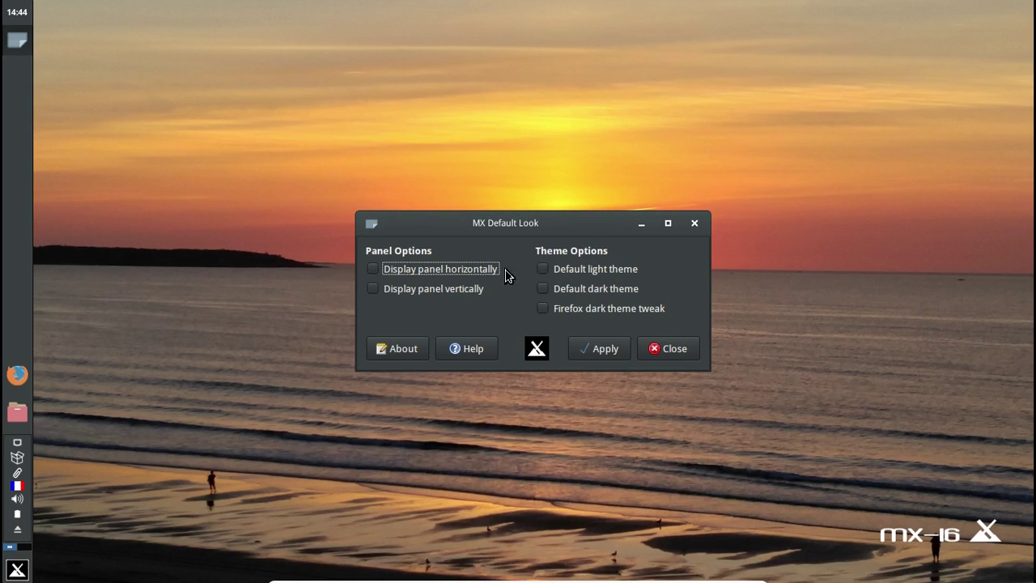
pyautogui.click(582, 272)
pyautogui.click(582, 272)
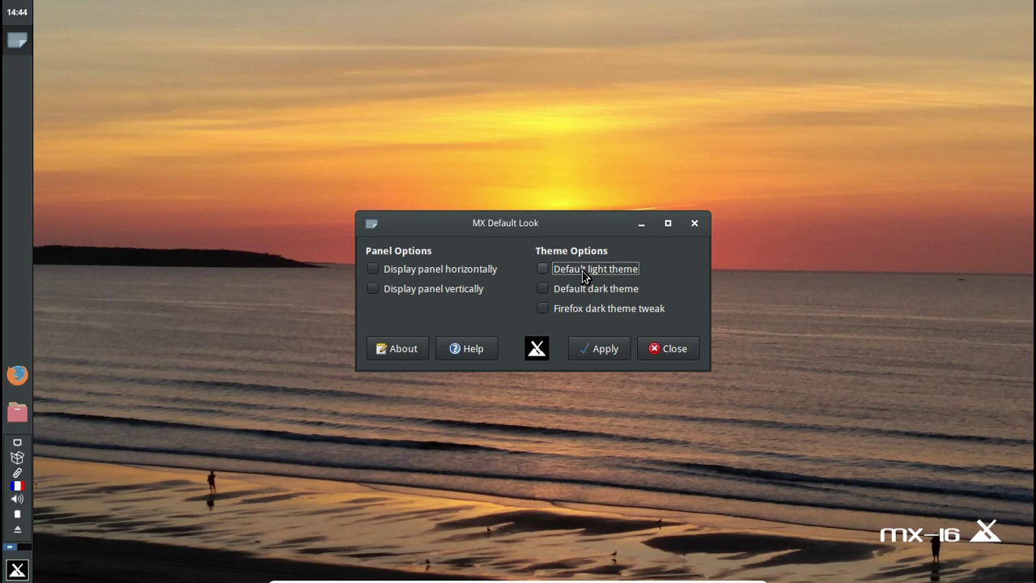
pyautogui.click(583, 272)
pyautogui.click(600, 350)
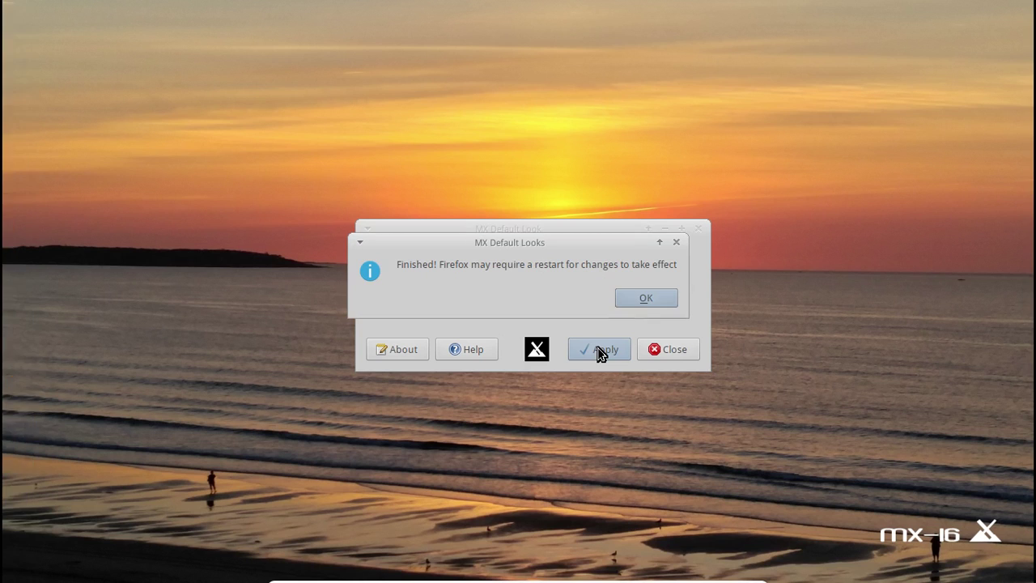
pyautogui.click(640, 310)
# Step: Apply the default dark theme to the desktop in MX Default Look
pyautogui.click(552, 293)
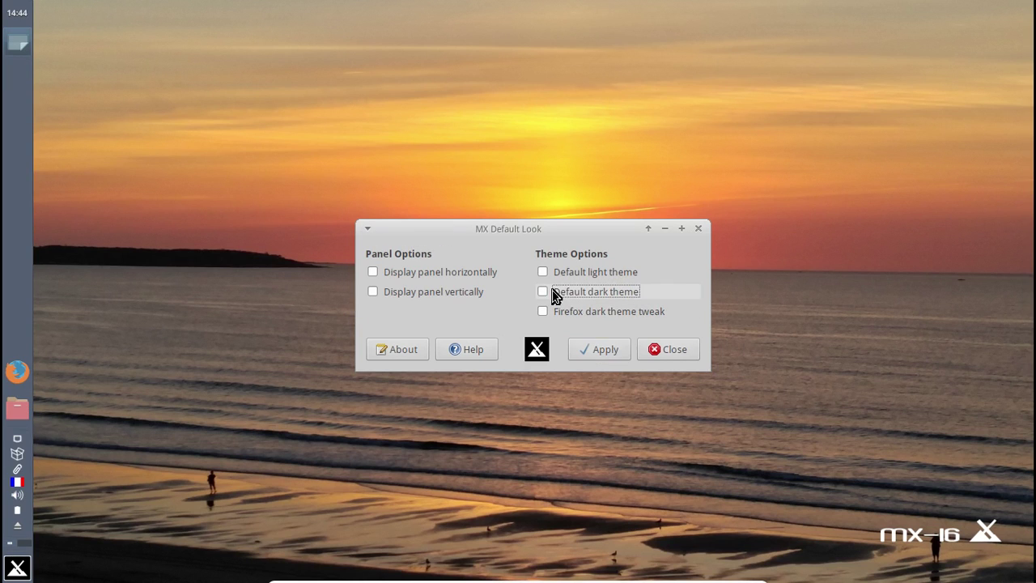
pyautogui.click(597, 346)
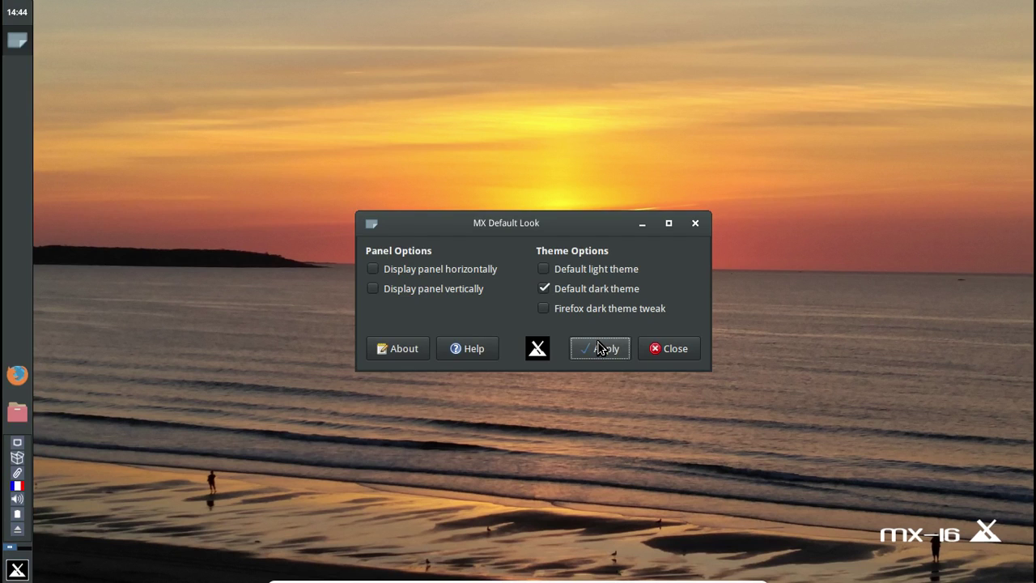
# Step: Close Default Look and, in System Sounds, enable and apply the XFCE event sounds and input feedback sounds
pyautogui.click(661, 352)
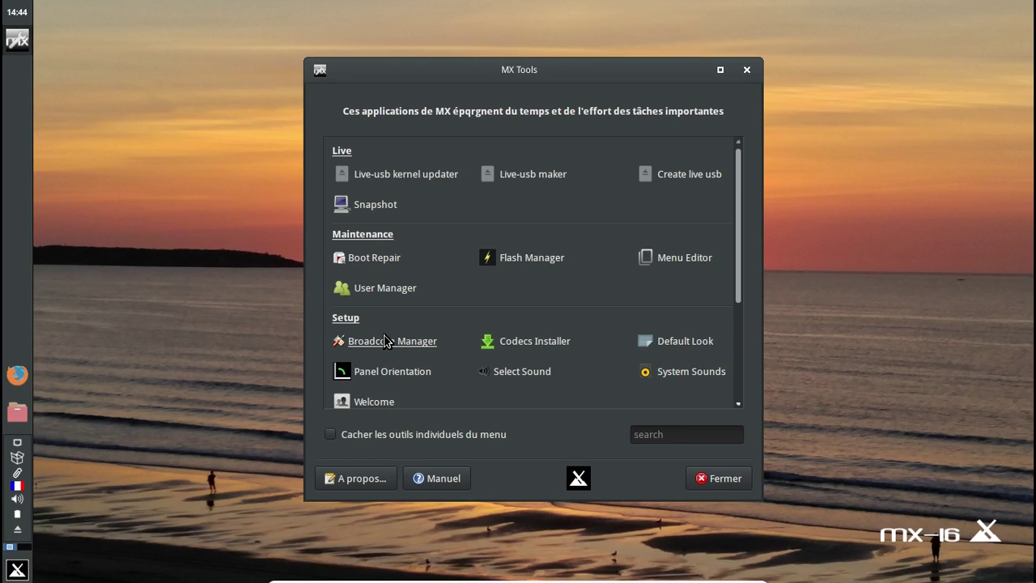
pyautogui.click(668, 373)
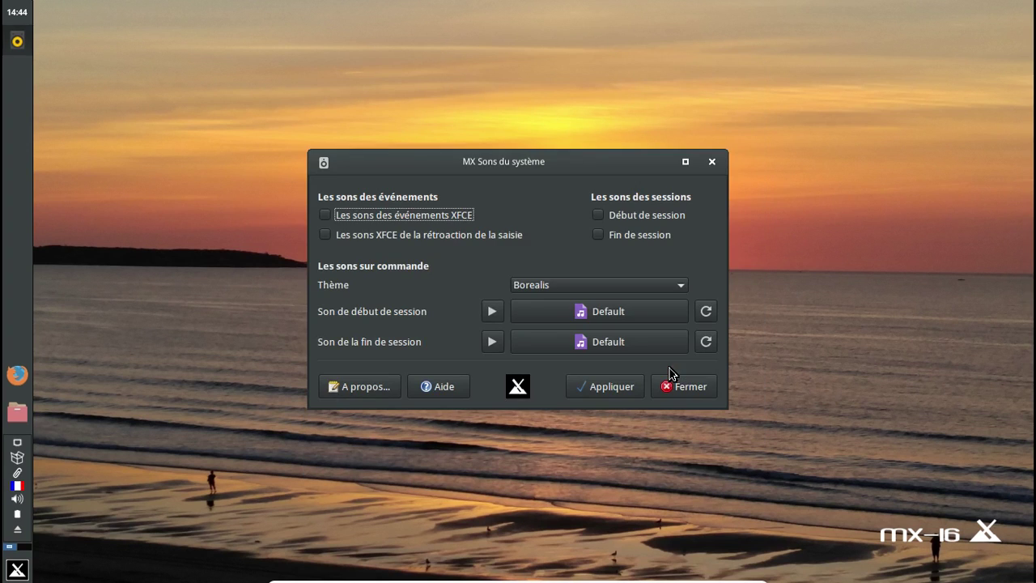
pyautogui.click(390, 215)
pyautogui.click(388, 236)
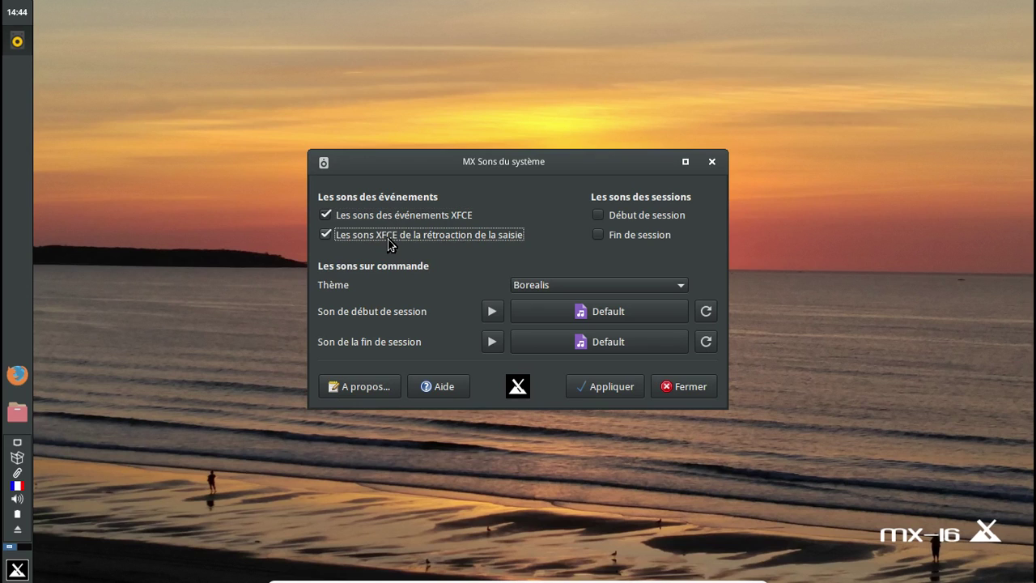
pyautogui.click(623, 393)
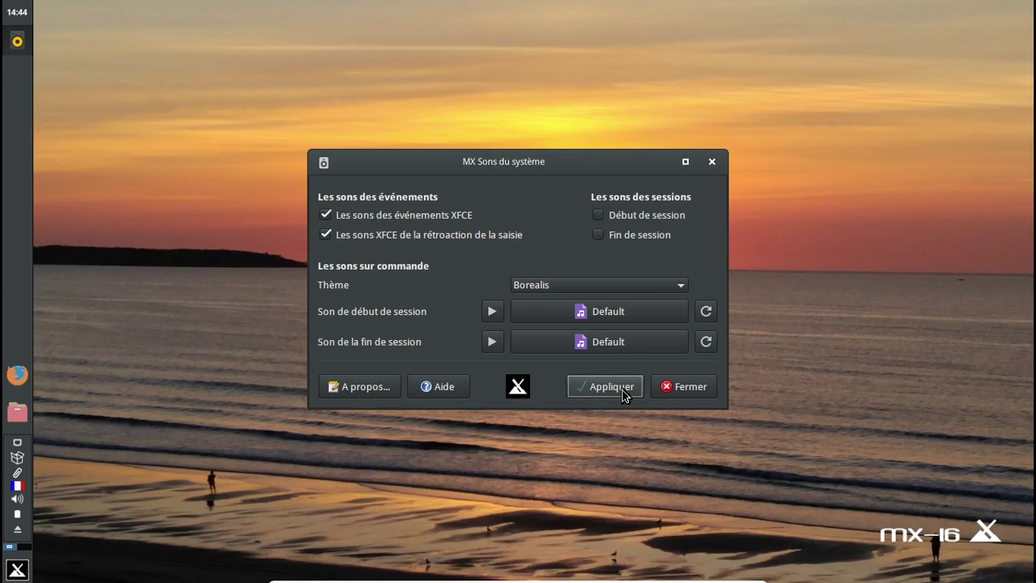
# Step: Preview the default session start sound, and close System Sounds and MX Tools
pyautogui.click(491, 315)
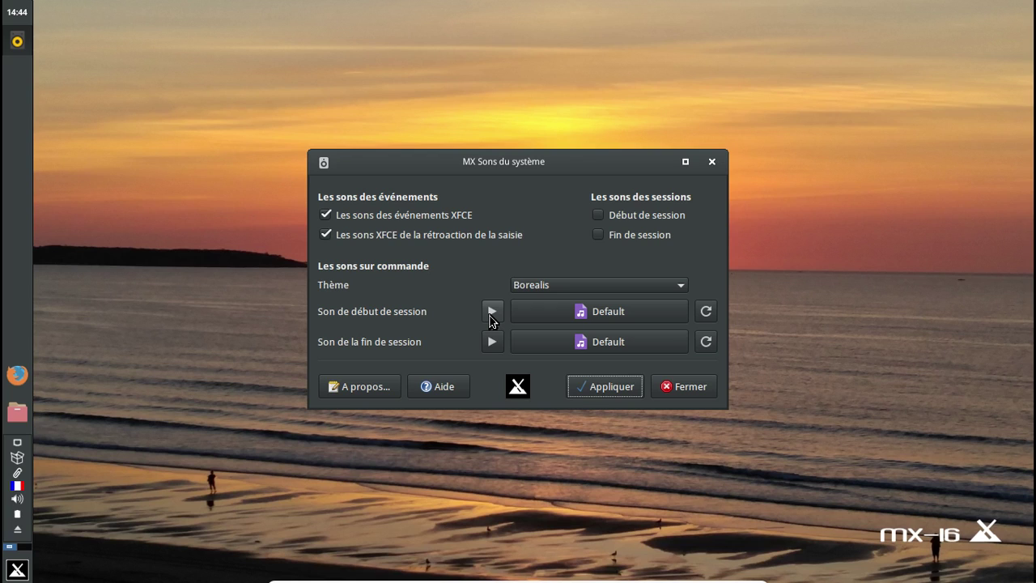
pyautogui.click(712, 161)
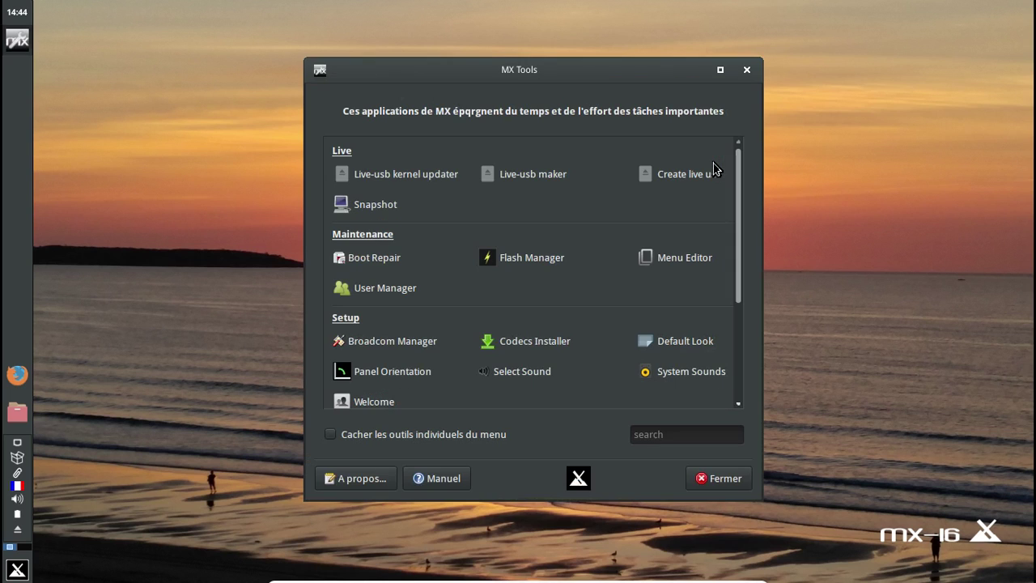
pyautogui.click(746, 71)
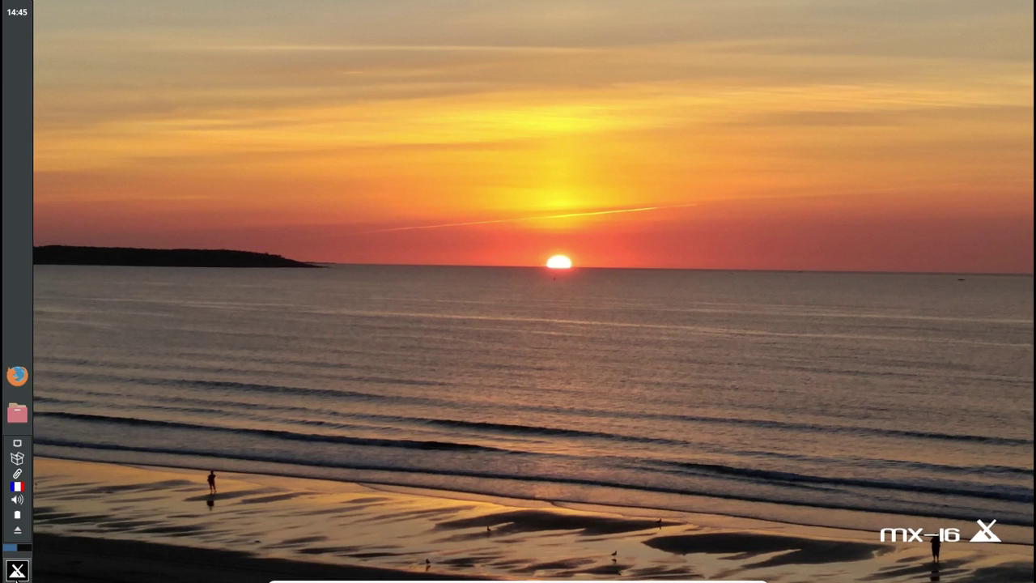
# Step: Launch LibreOffice Writer from the office applications
pyautogui.click(16, 572)
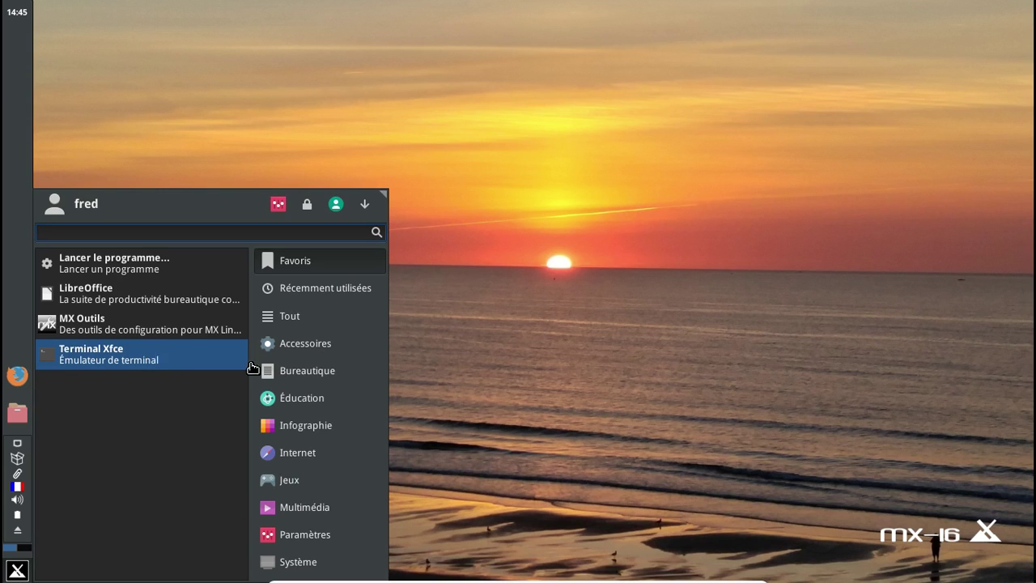
pyautogui.moveTo(301, 370)
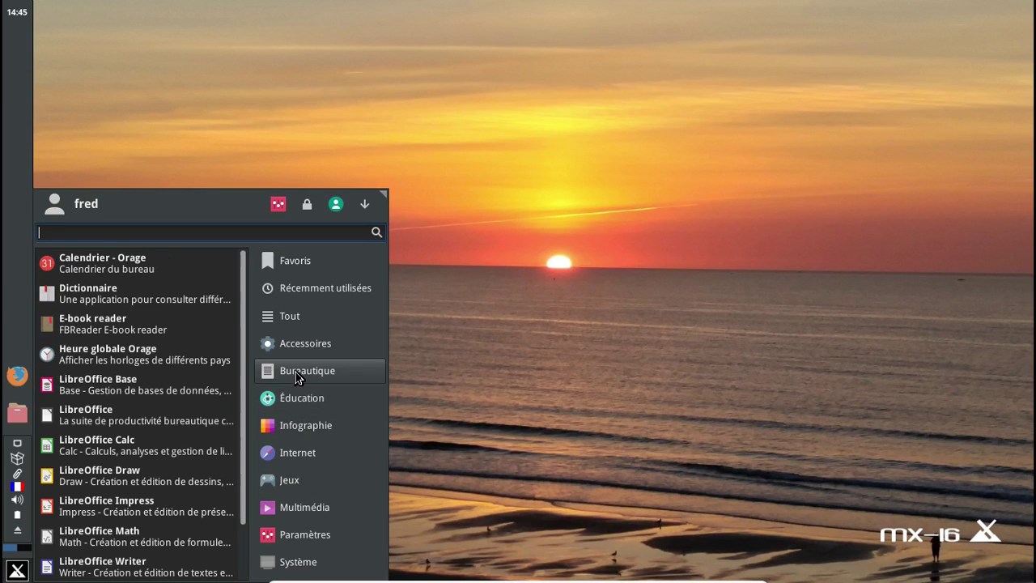
pyautogui.scroll(-2, 153, 485)
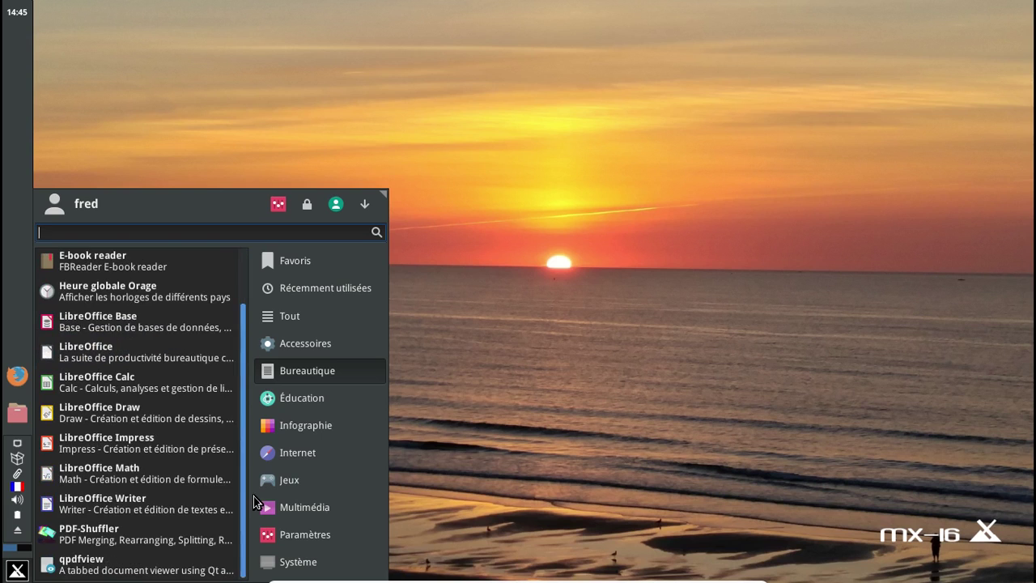
pyautogui.click(152, 514)
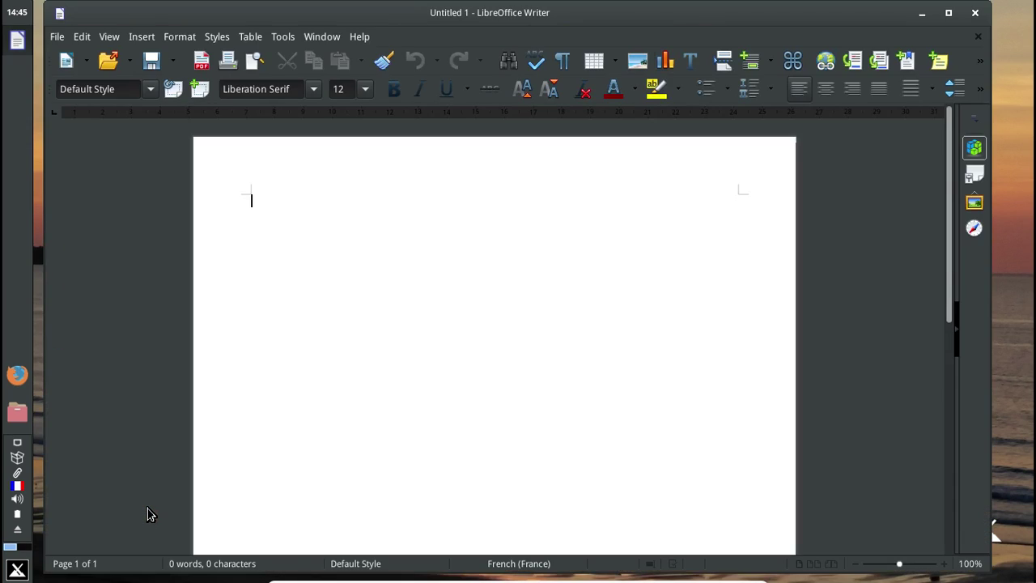
# Step: View the LibreOffice version information, and close Writer
pyautogui.click(361, 37)
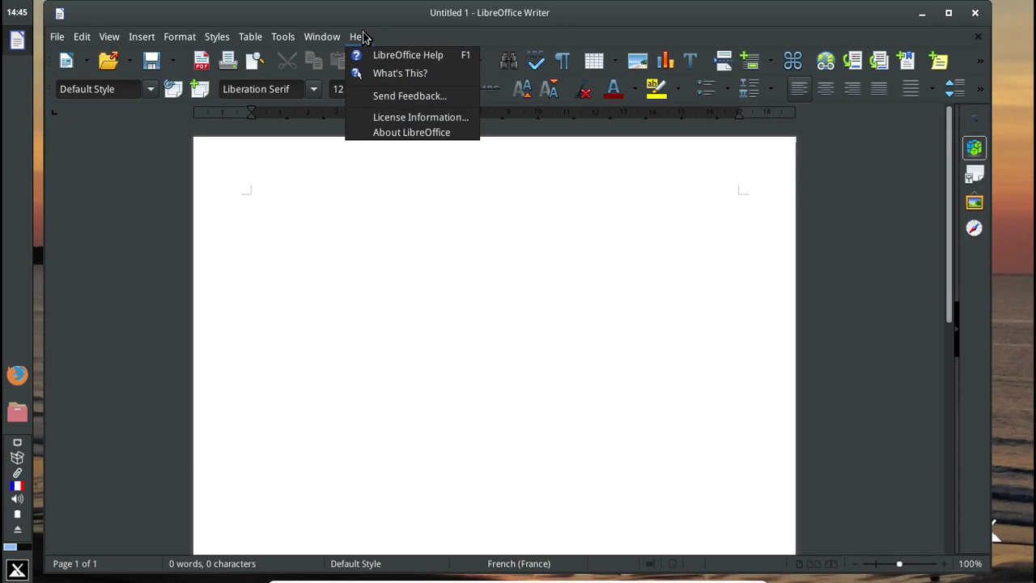
pyautogui.click(399, 134)
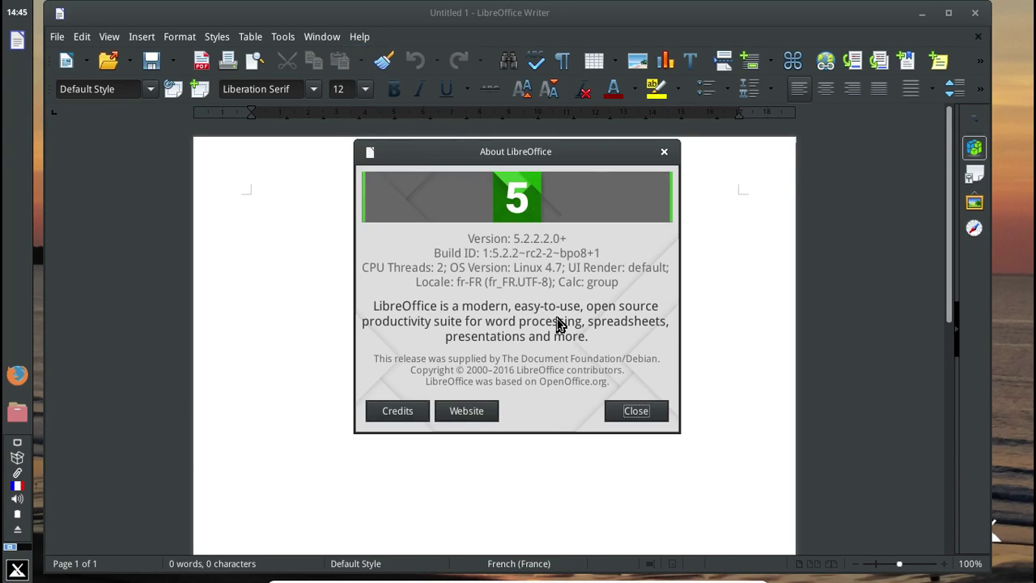
pyautogui.click(636, 411)
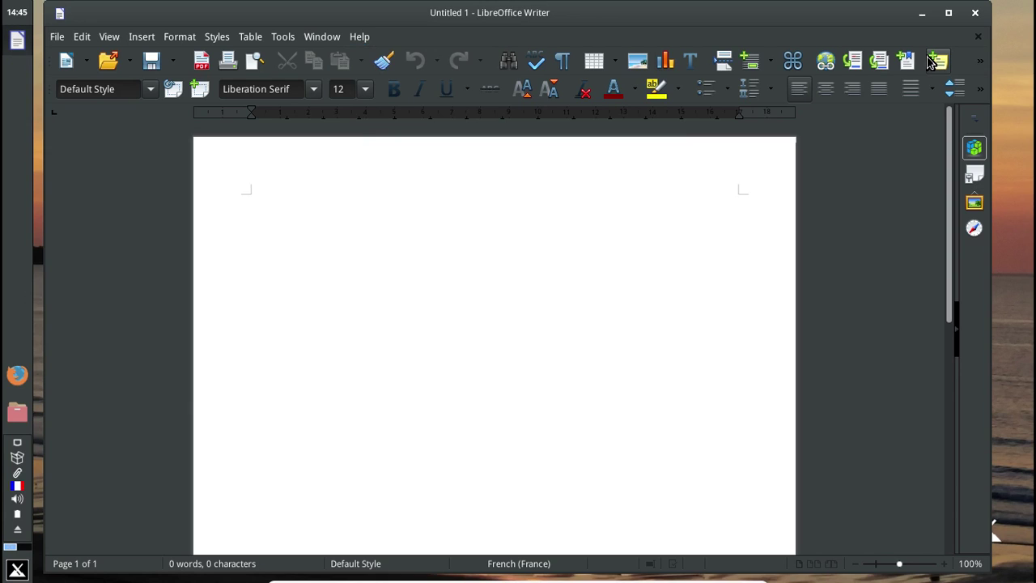
pyautogui.click(975, 14)
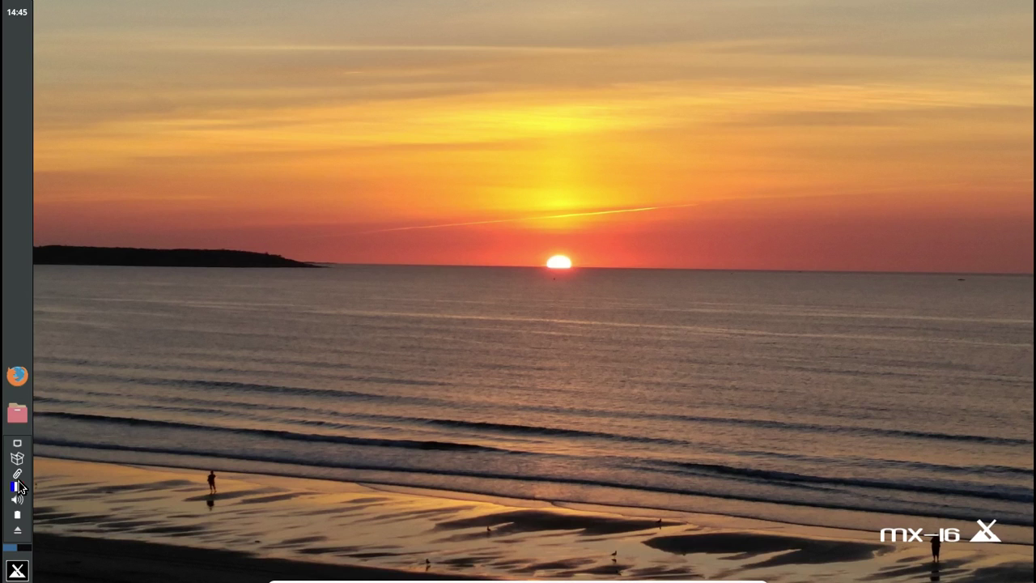
# Step: Open MX Tools, launch the MX package installer, and dismiss the notice about permissions granted without a password
pyautogui.click(18, 571)
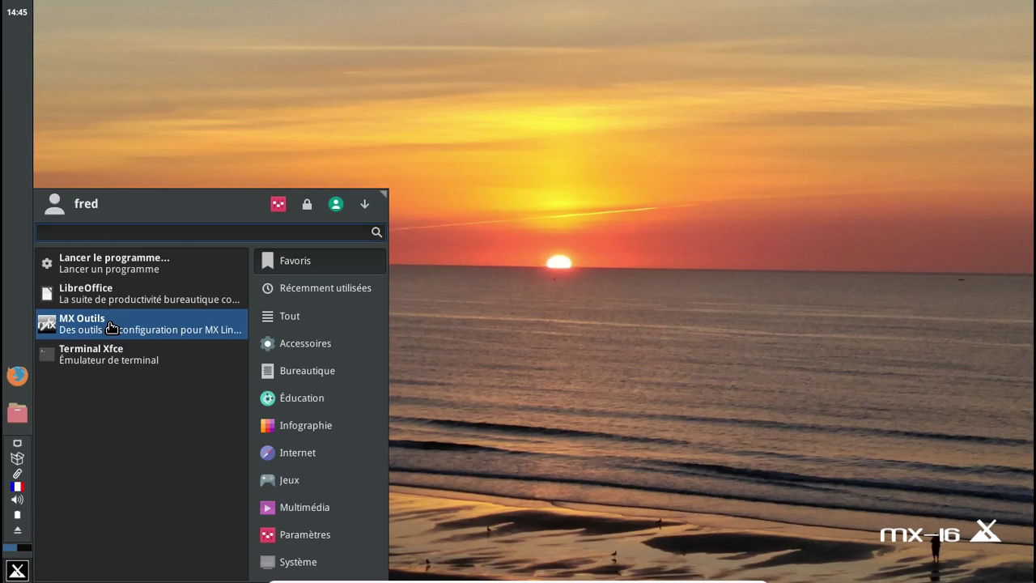
pyautogui.click(112, 329)
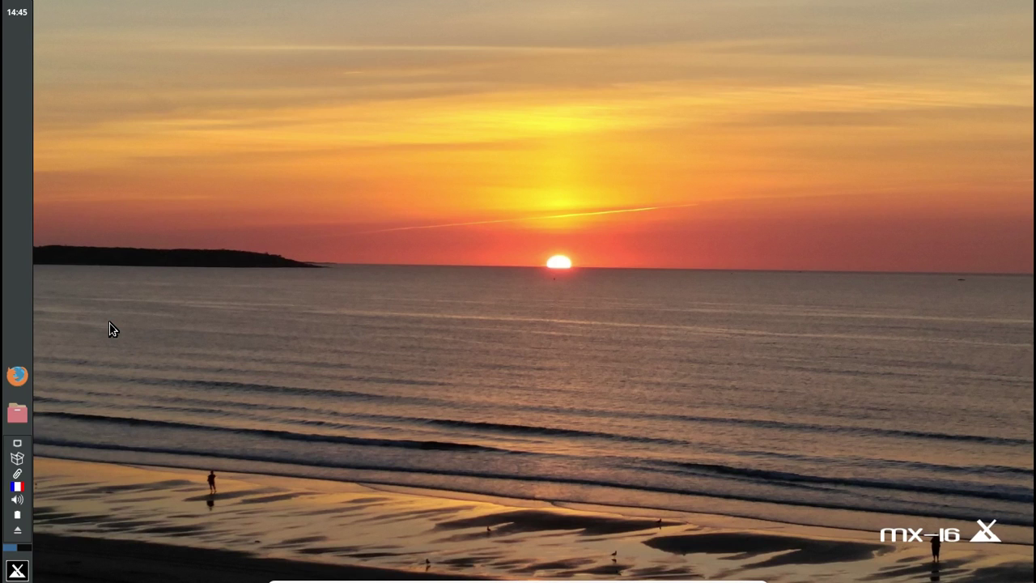
pyautogui.scroll(-5, 650, 309)
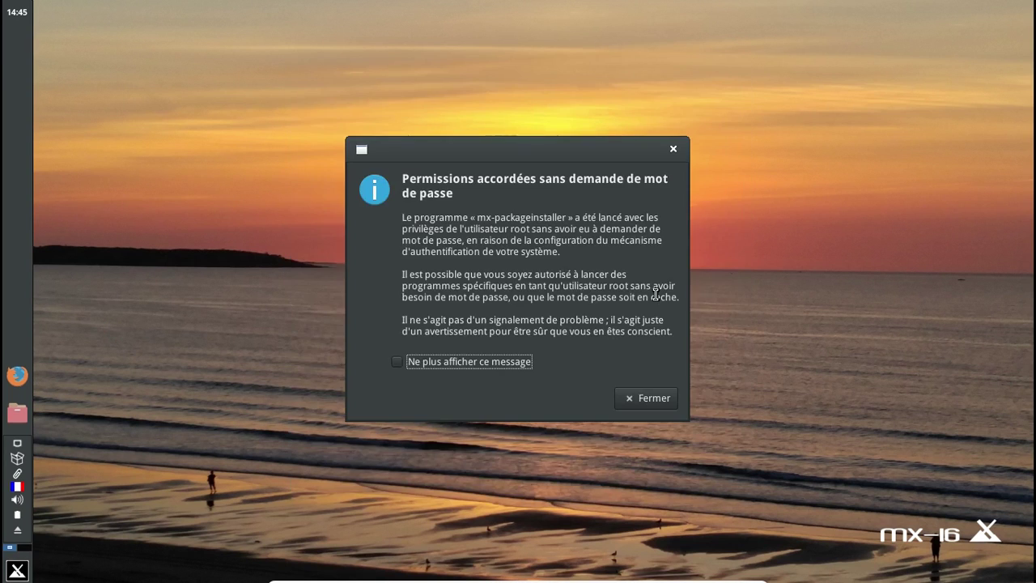
pyautogui.click(637, 399)
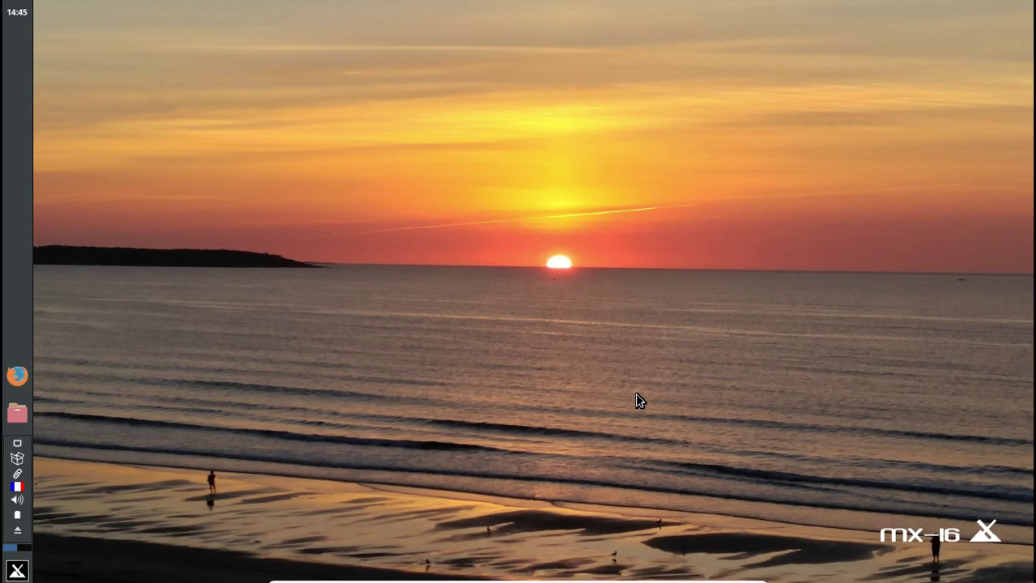
pyautogui.click(18, 570)
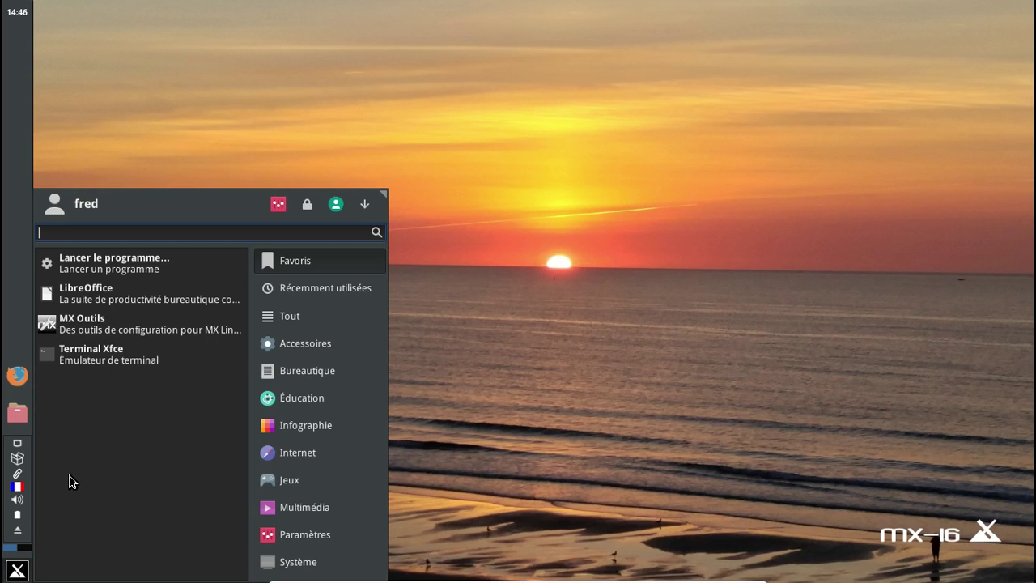
pyautogui.write('syn')
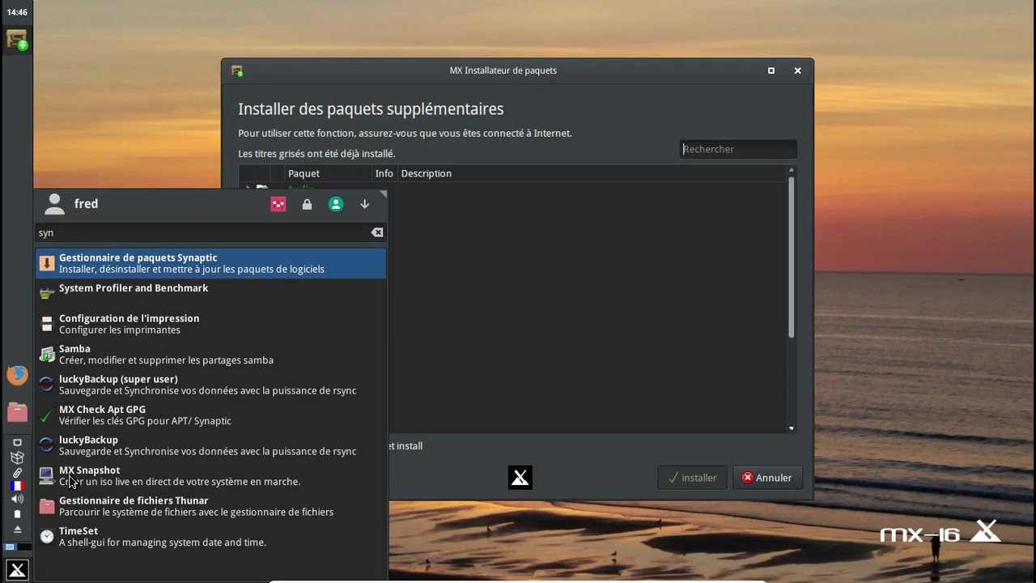
pyautogui.click(430, 106)
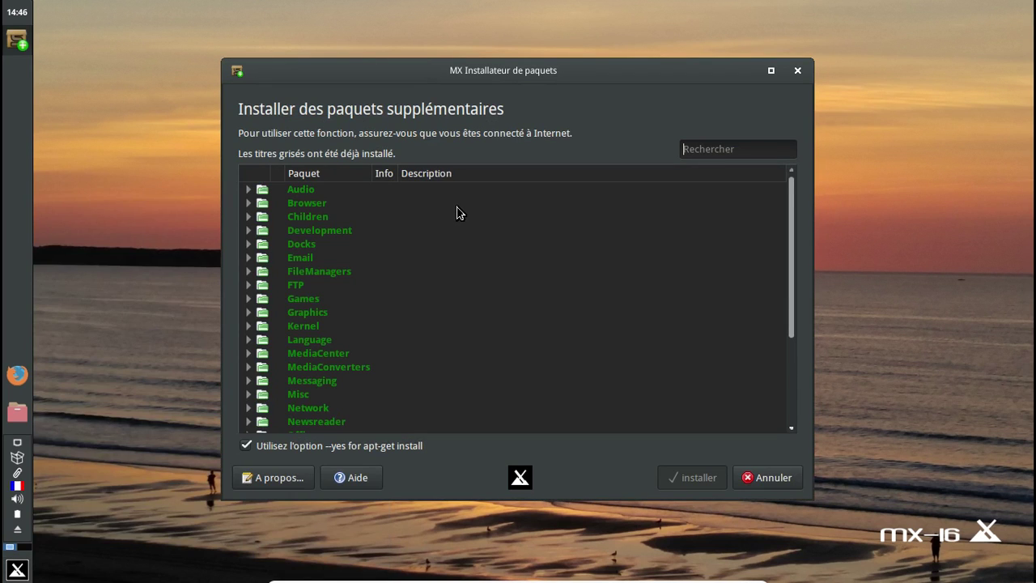
# Step: Search the package list for libreoffice, and clear the search
pyautogui.click(679, 152)
pyautogui.write('librefoce')
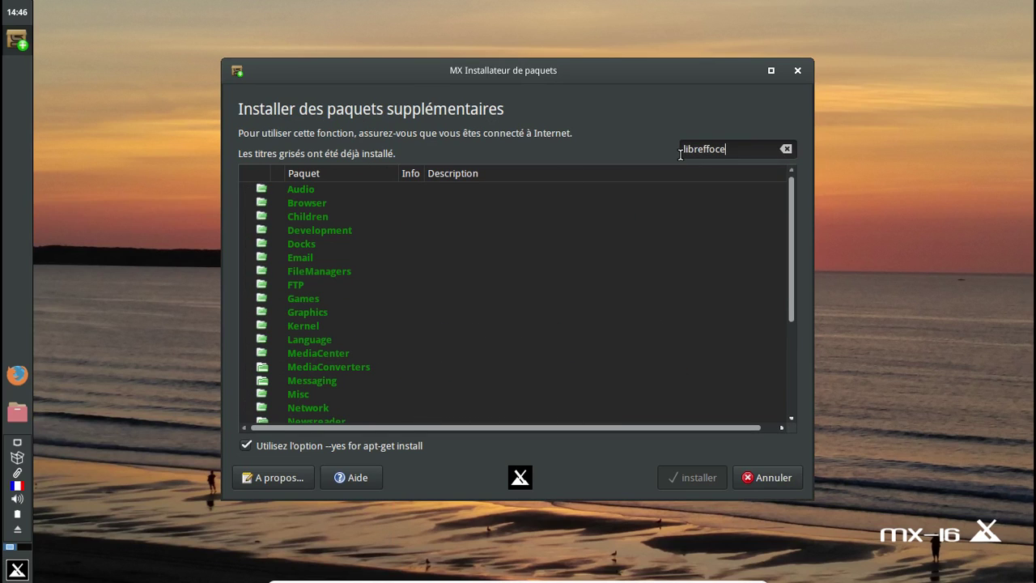
pyautogui.press('BackSpace')
pyautogui.press('BackSpace')
pyautogui.press('BackSpace')
pyautogui.press('BackSpace')
pyautogui.write('office')
pyautogui.scroll(-3, 527, 248)
pyautogui.scroll(3, 527, 247)
pyautogui.click(266, 341)
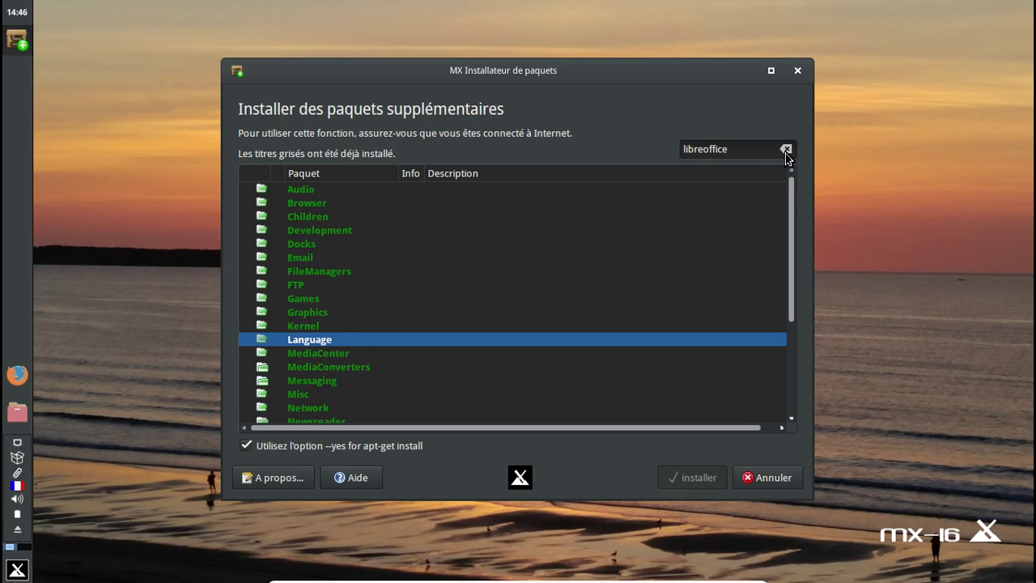
pyautogui.click(785, 149)
# Step: Expand the Language category and mark the French, French_Firefox, French_IW, French_LO_main and French_Thunderbird packages for installation
pyautogui.doubleClick(304, 339)
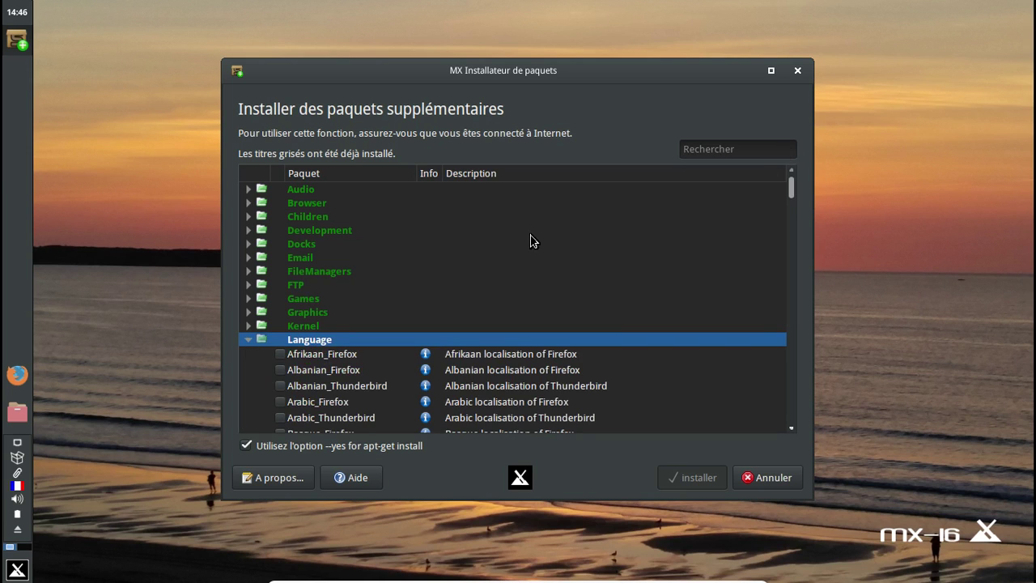
pyautogui.scroll(-3, 530, 239)
pyautogui.scroll(-5, 531, 240)
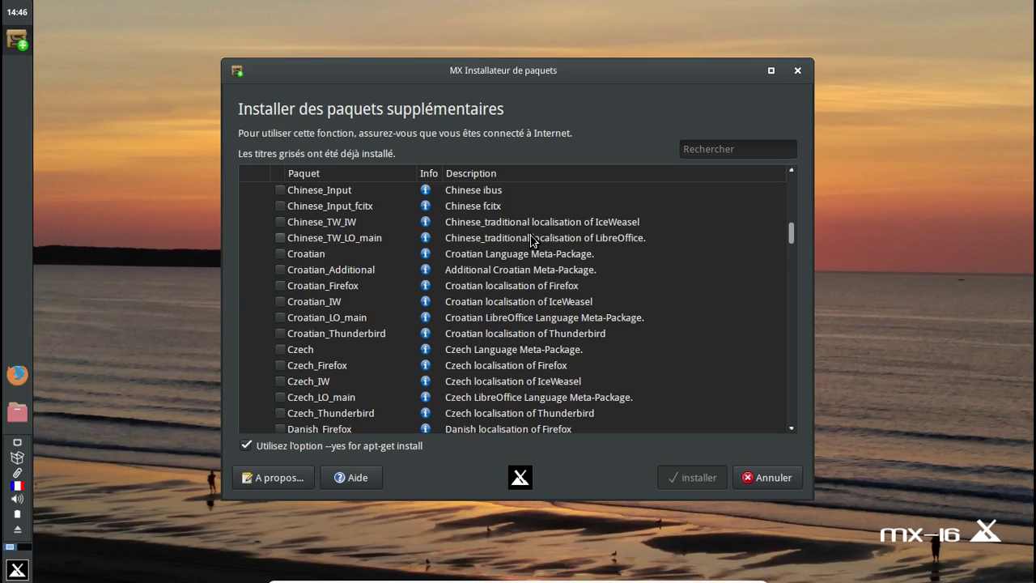
pyautogui.scroll(-7, 532, 240)
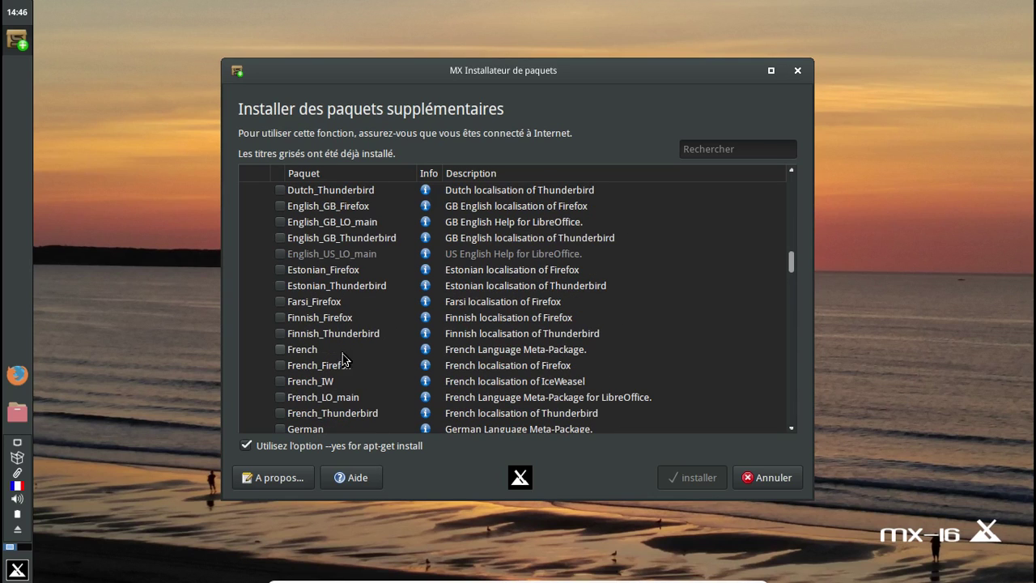
pyautogui.click(282, 356)
pyautogui.click(281, 365)
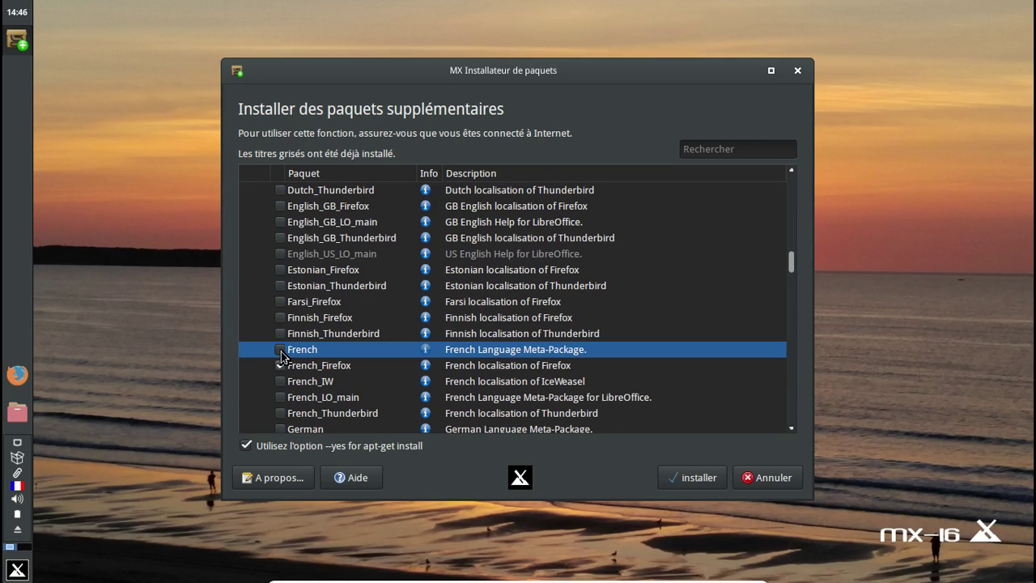
pyautogui.click(280, 349)
pyautogui.click(280, 396)
pyautogui.click(280, 413)
pyautogui.click(280, 381)
pyautogui.scroll(6, 392, 359)
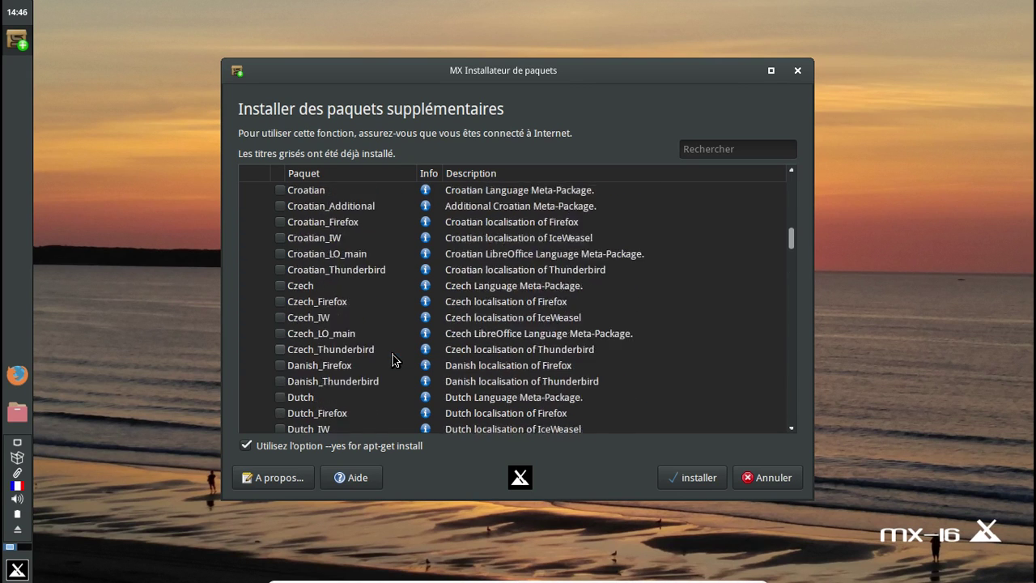
pyautogui.scroll(-8, 392, 354)
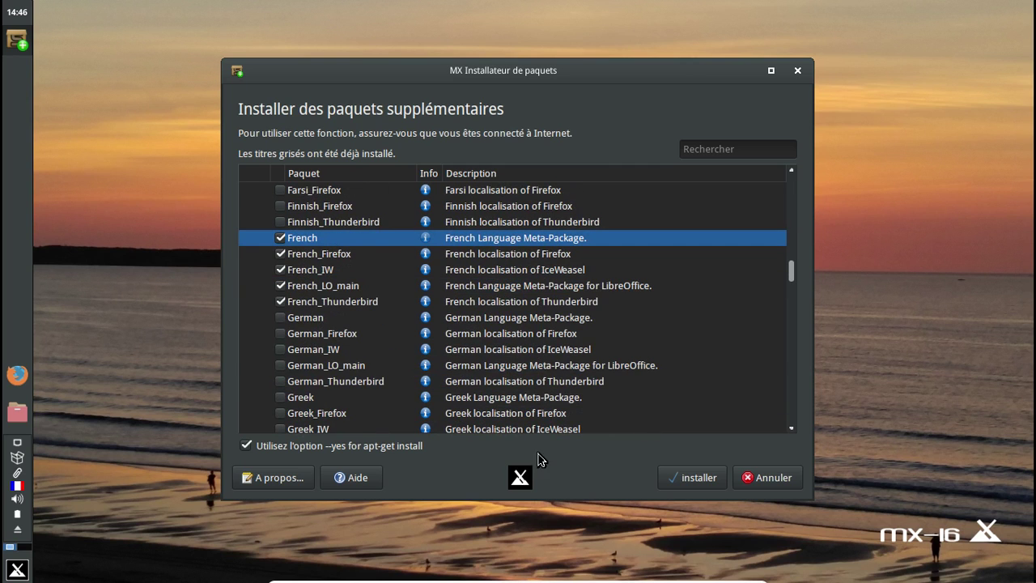
# Step: Install the marked French language packages, showing the installation details to examine the package download log
pyautogui.click(692, 477)
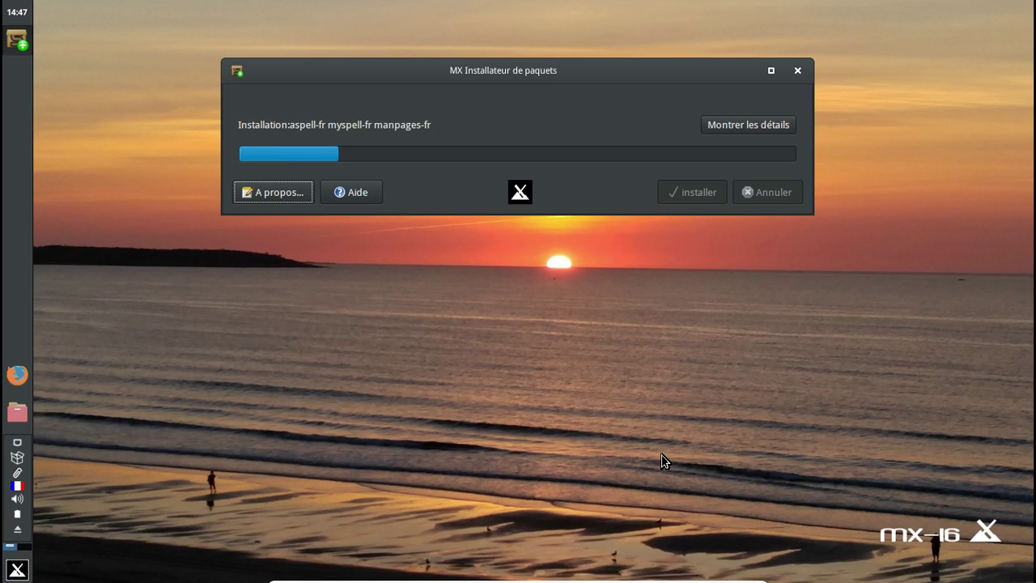
pyautogui.click(713, 124)
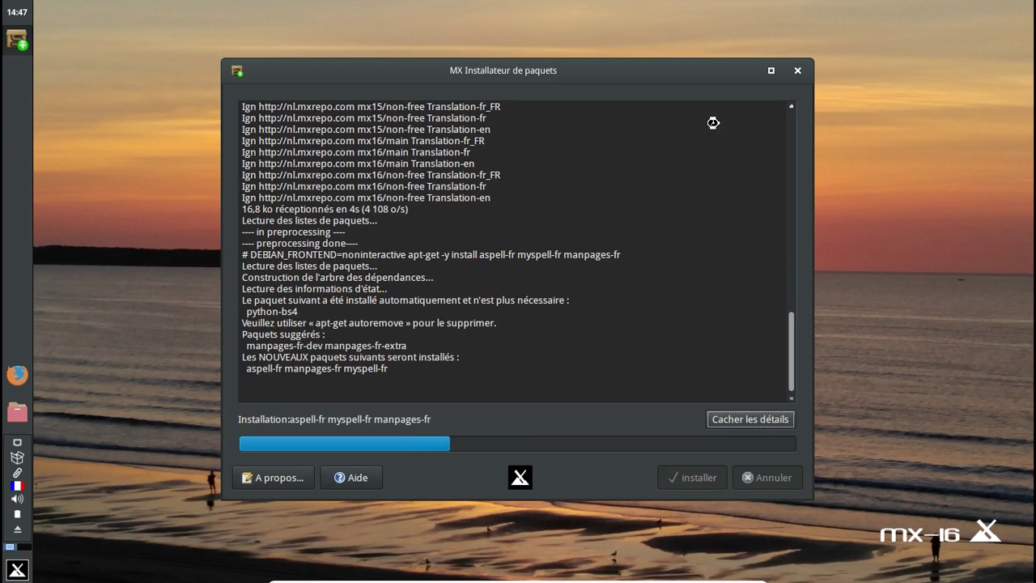
pyautogui.scroll(7, 668, 203)
pyautogui.scroll(-5, 641, 205)
pyautogui.scroll(-2, 640, 205)
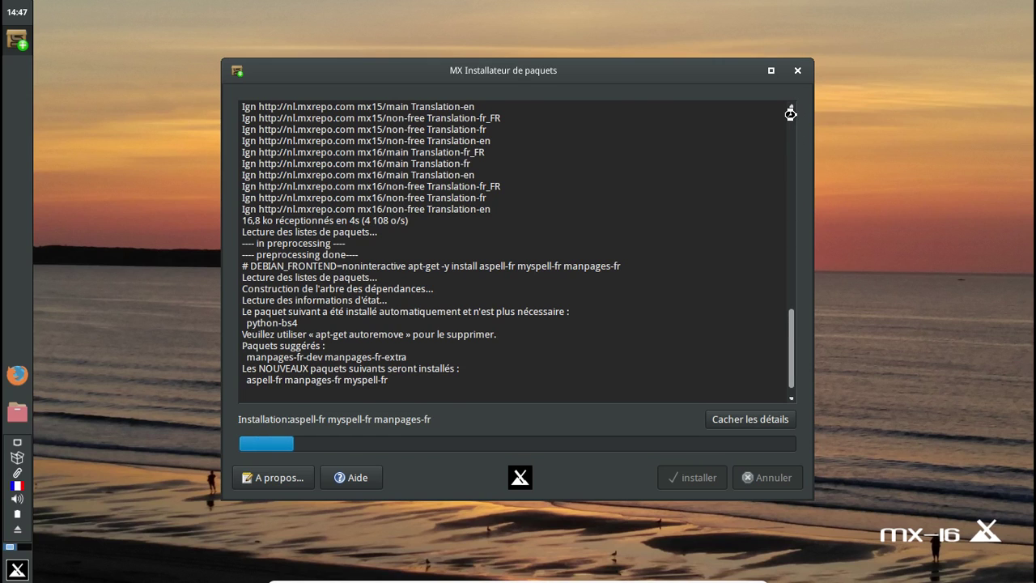
pyautogui.scroll(5, 791, 114)
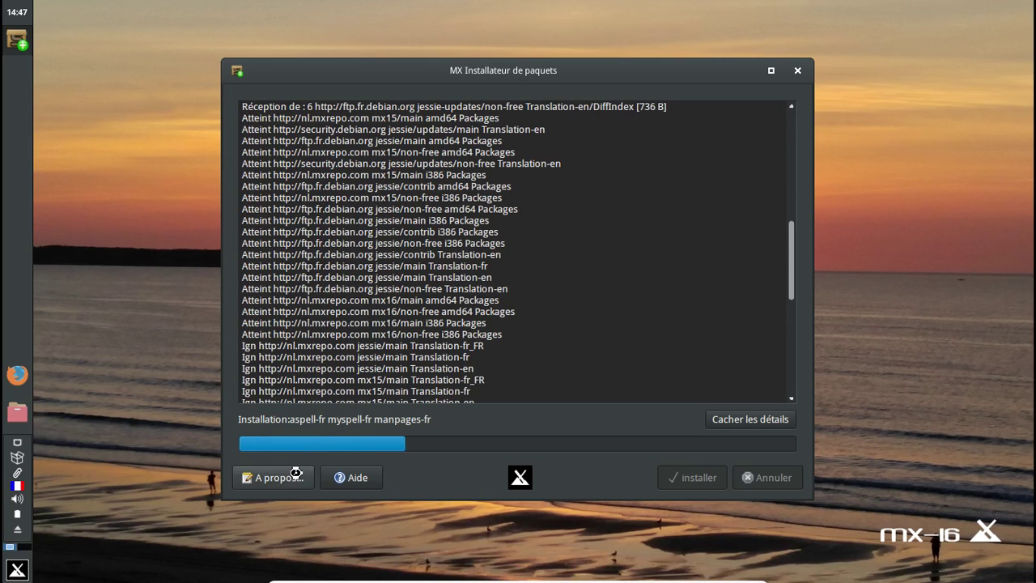
pyautogui.scroll(-9, 577, 241)
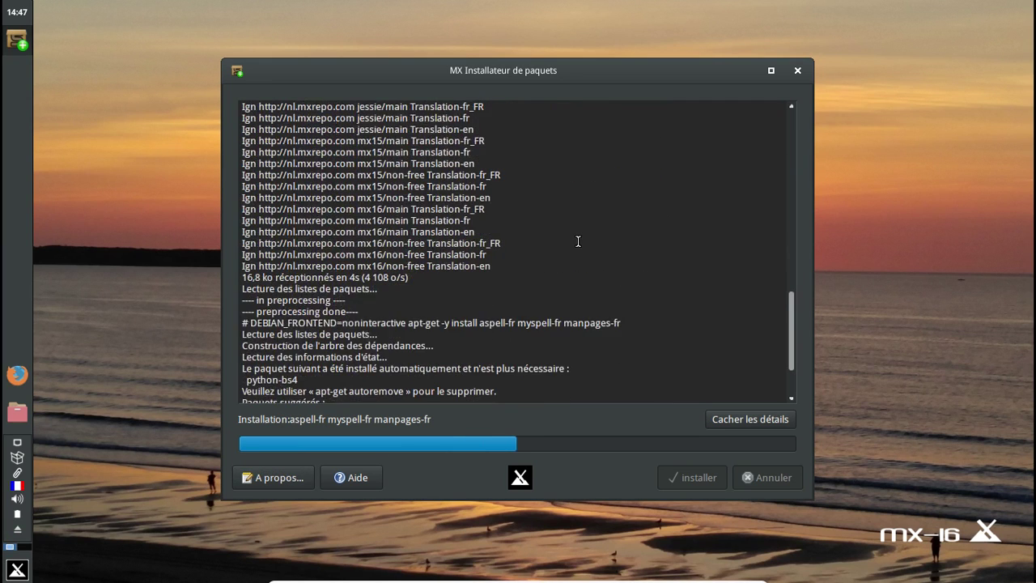
# Step: Close the package installer, relaunch it from MX Tools, and dismiss the notice about permissions granted without a password
pyautogui.click(797, 71)
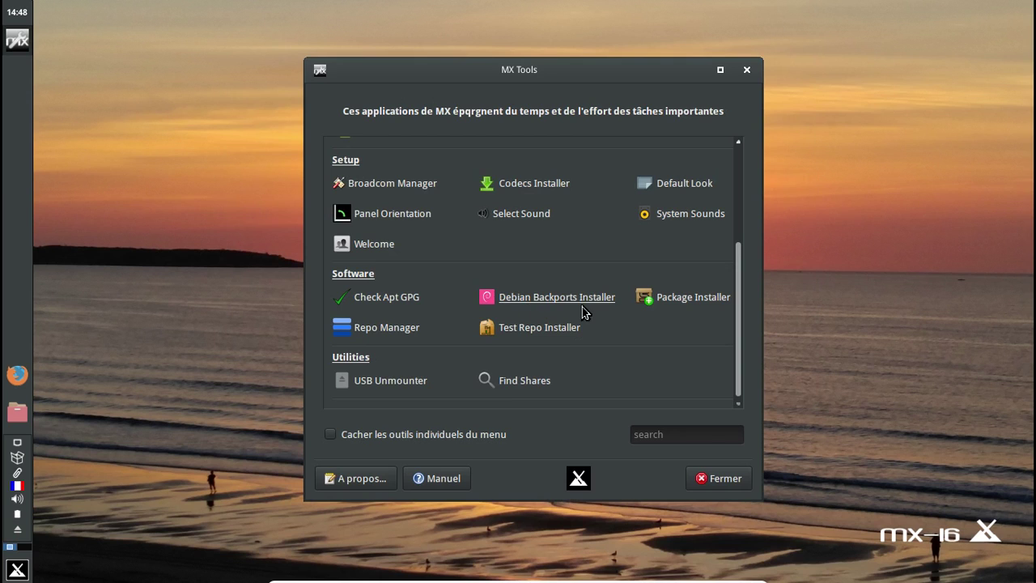
pyautogui.click(678, 301)
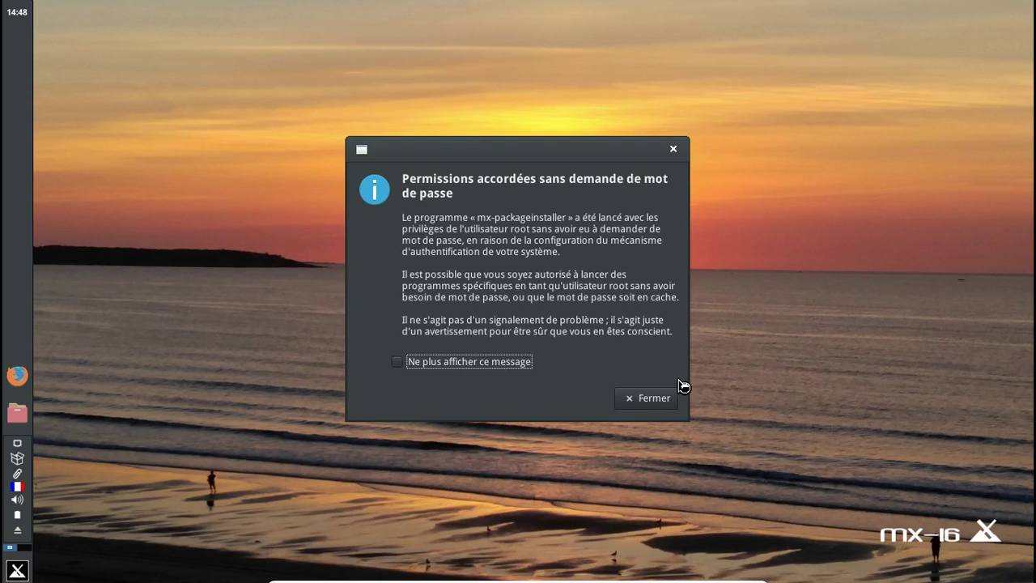
pyautogui.click(661, 400)
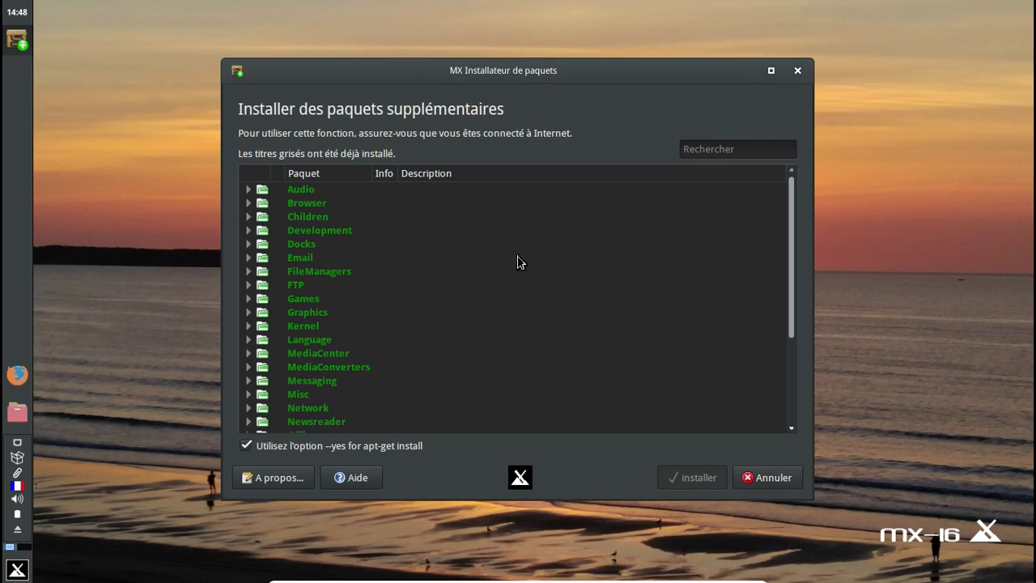
# Step: Expand the Language category and mark only the French language meta-package for installation
pyautogui.click(247, 340)
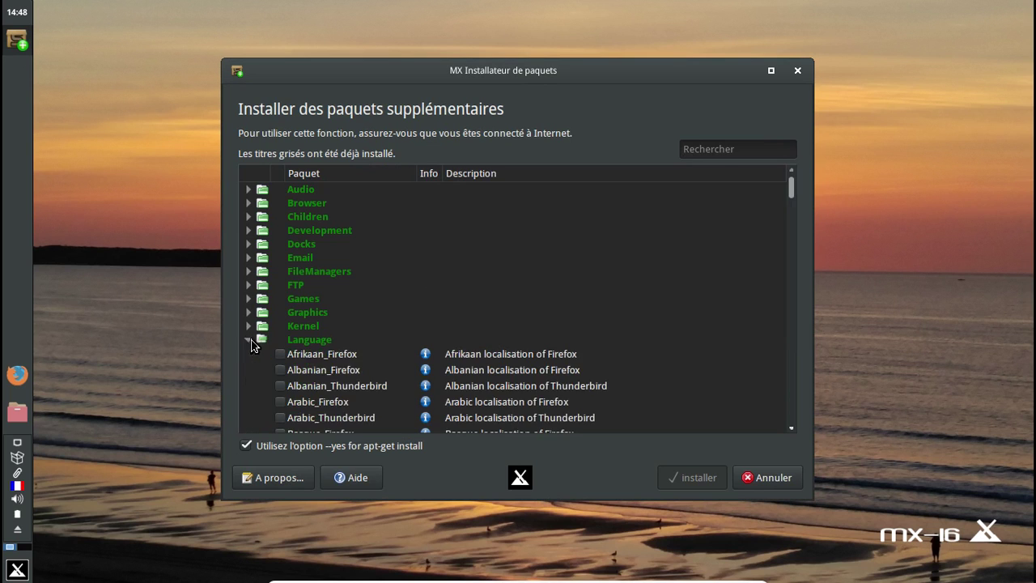
pyautogui.scroll(-10, 415, 324)
pyautogui.scroll(-7, 414, 322)
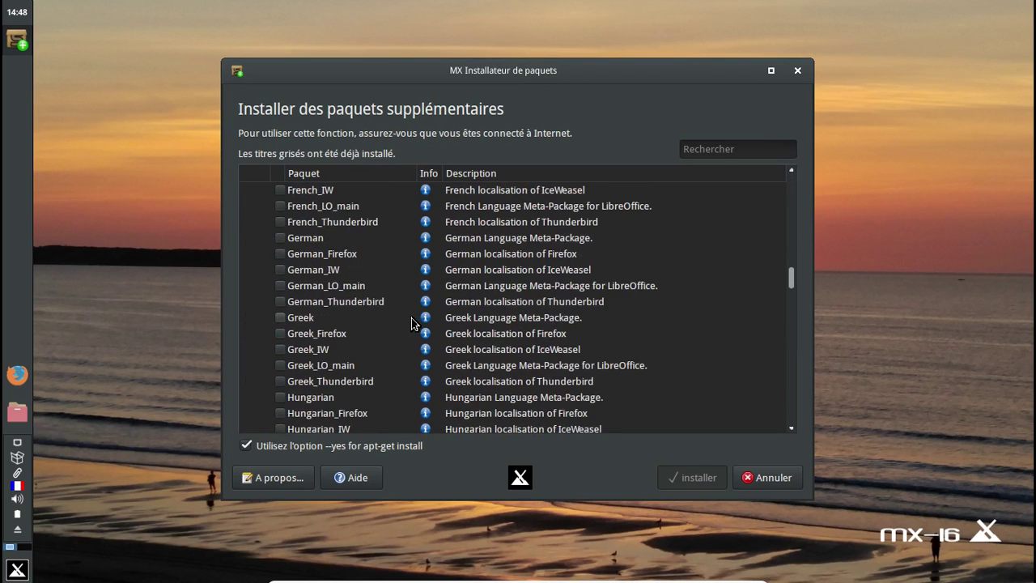
pyautogui.scroll(1, 416, 321)
pyautogui.scroll(4, 356, 344)
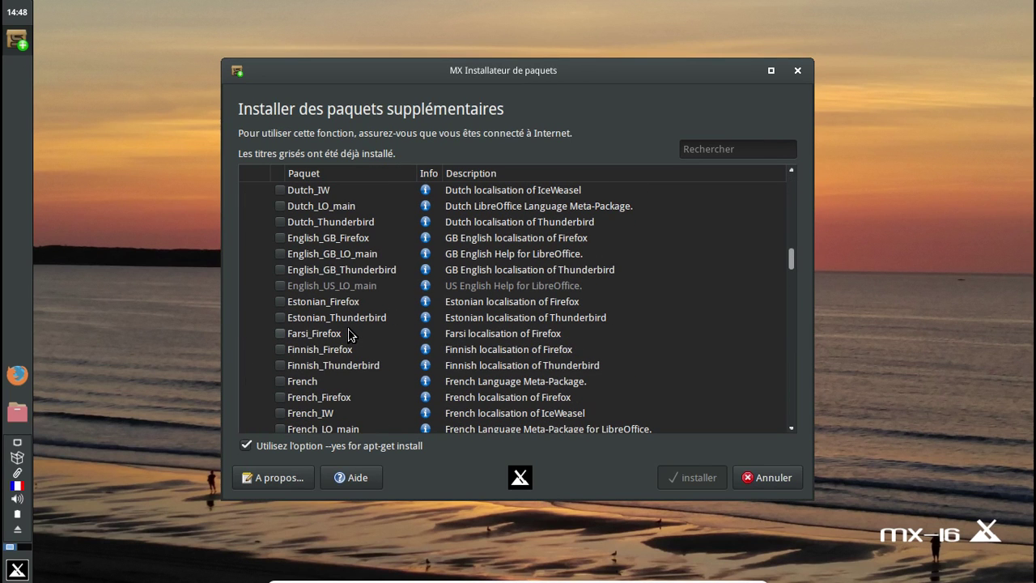
pyautogui.scroll(3, 350, 335)
pyautogui.scroll(-1, 350, 335)
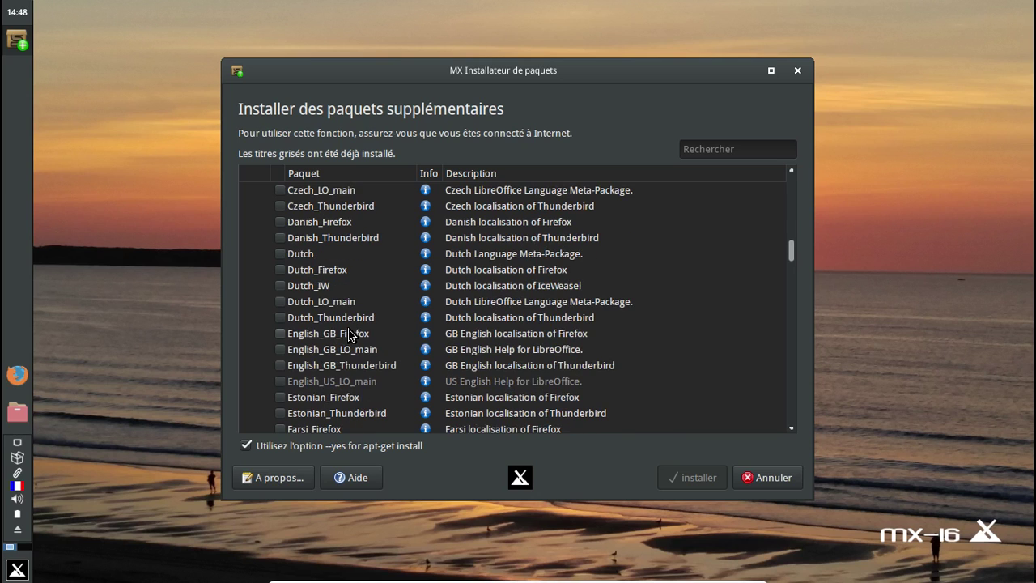
pyautogui.scroll(-2, 350, 335)
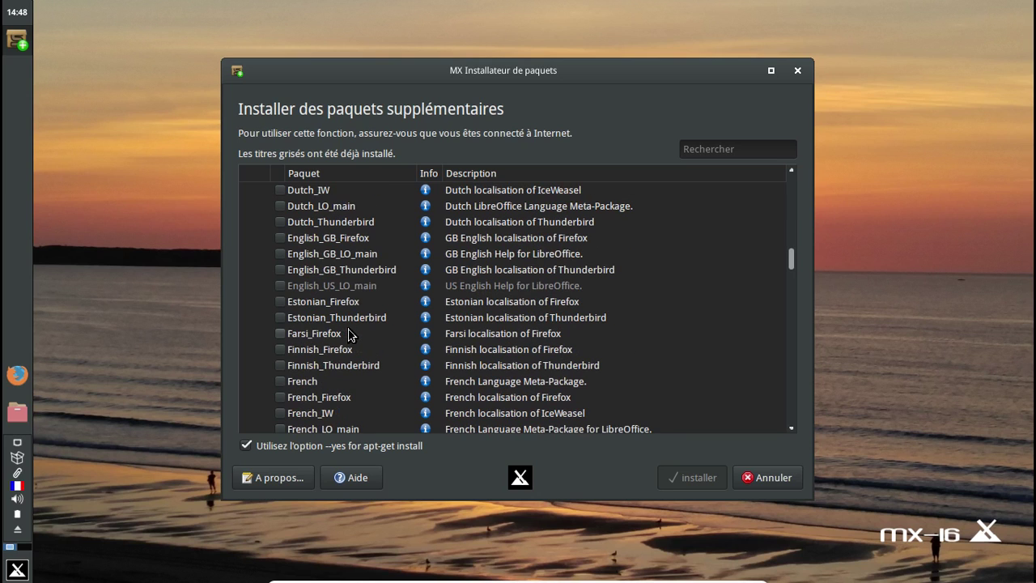
pyautogui.click(280, 381)
# Step: Install the marked French package with the details shown, and return to the package list without quitting the installer
pyautogui.click(681, 475)
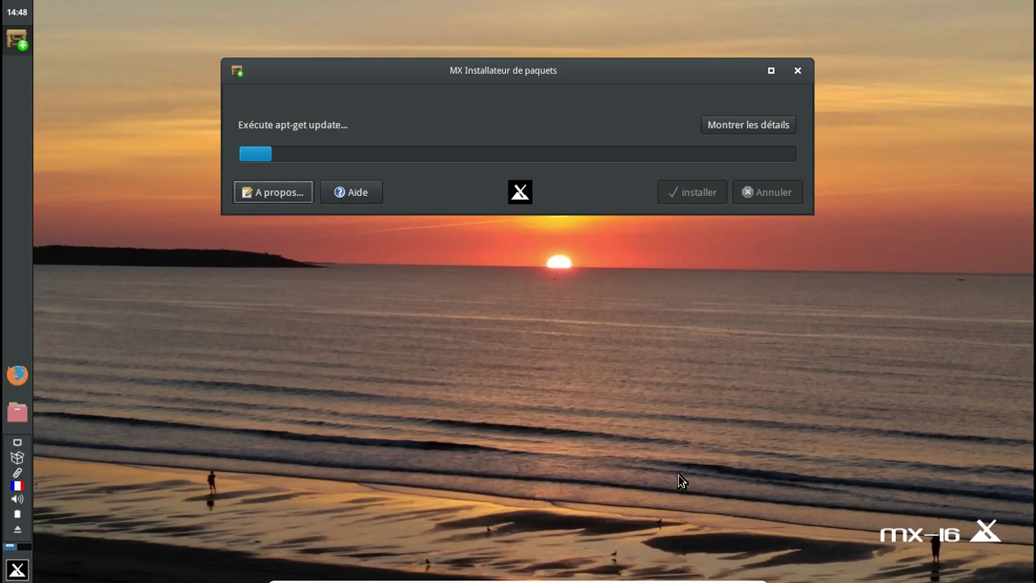
pyautogui.click(727, 128)
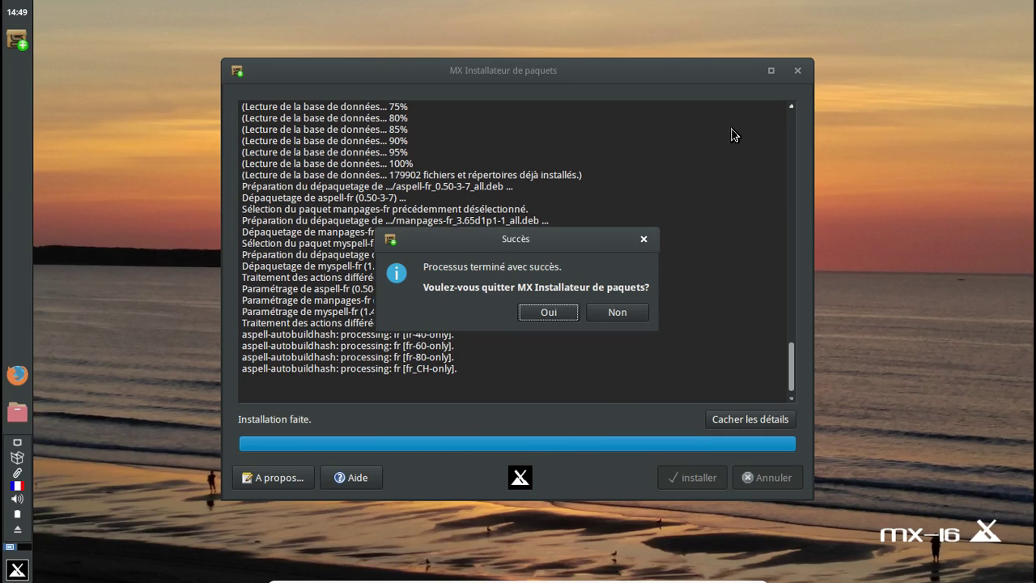
pyautogui.click(604, 312)
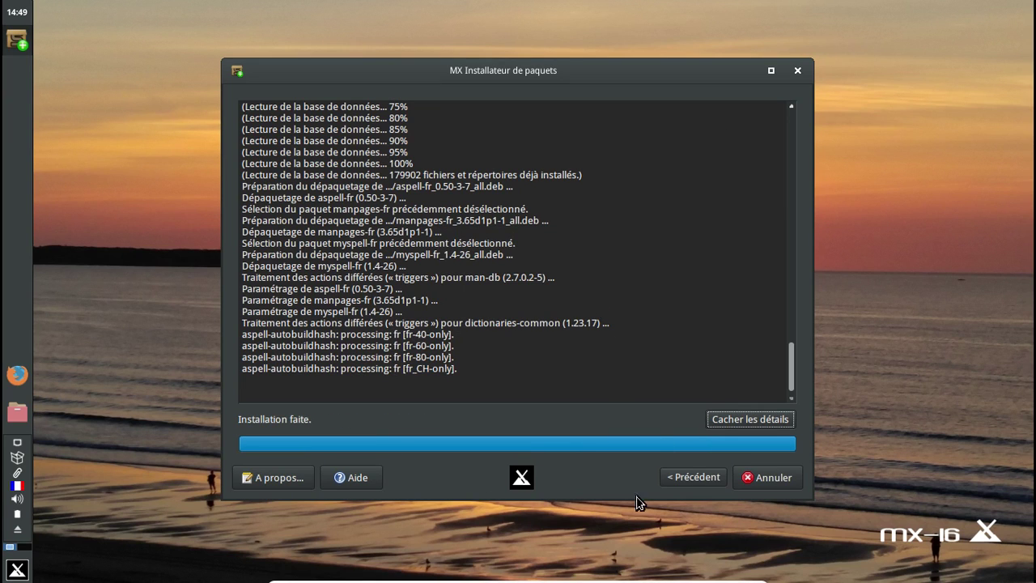
pyautogui.click(679, 476)
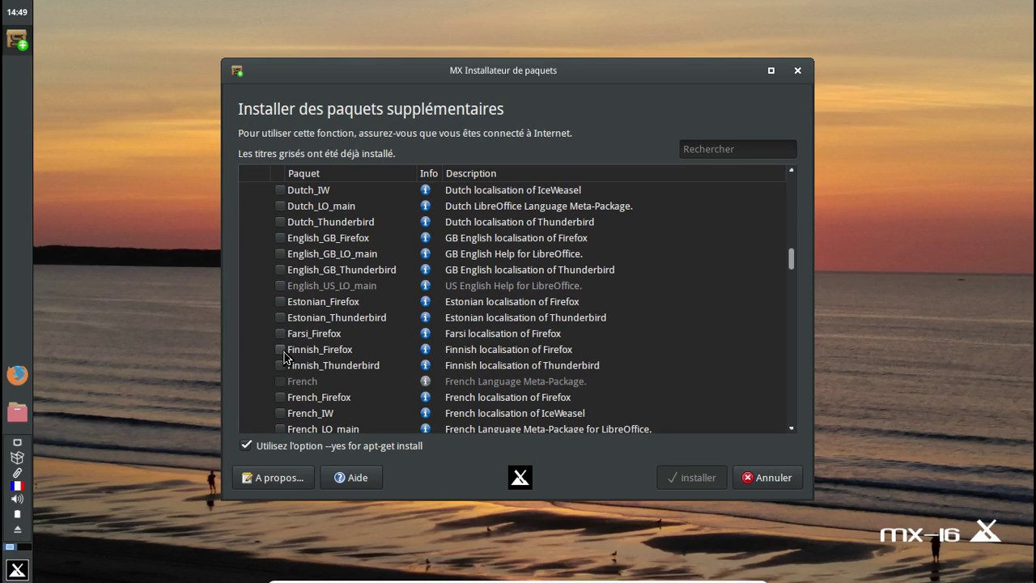
# Step: Mark the French_Firefox, French_IW and French_LO_main packages for installation
pyautogui.click(280, 397)
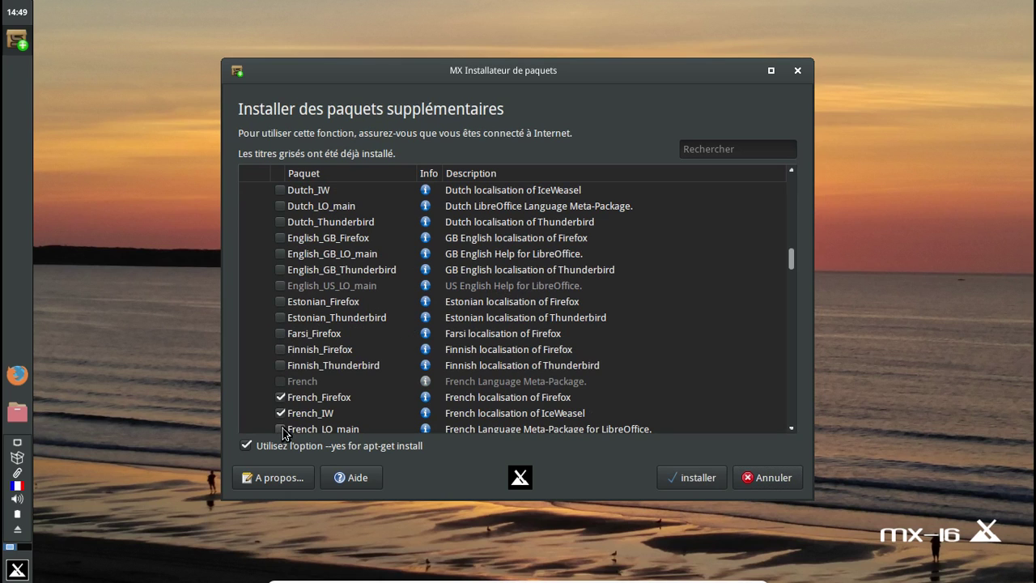
pyautogui.click(280, 428)
pyautogui.scroll(-2, 396, 383)
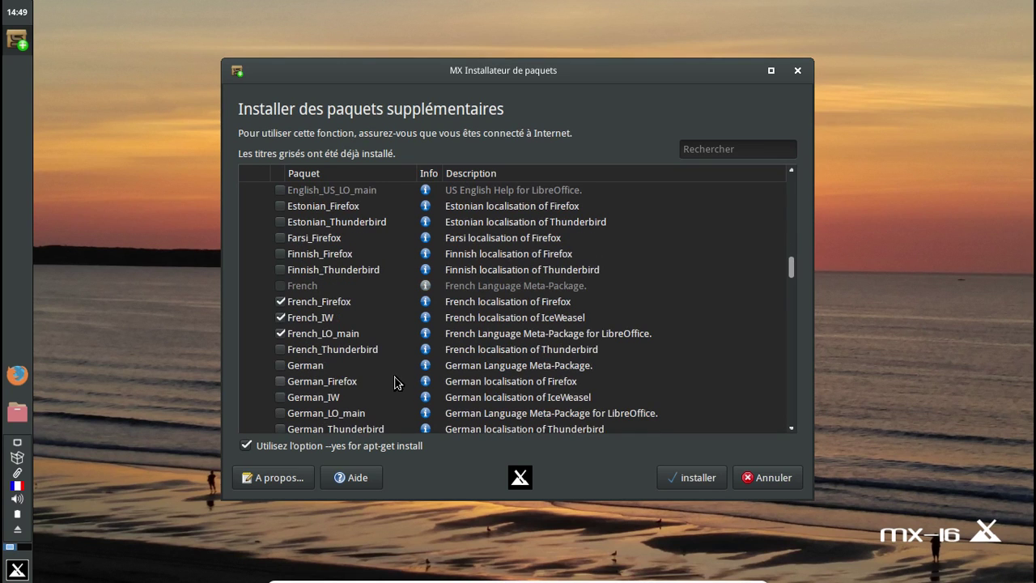
# Step: Install the marked French localisation packages with the details shown, and quit the package installer when finished
pyautogui.click(697, 479)
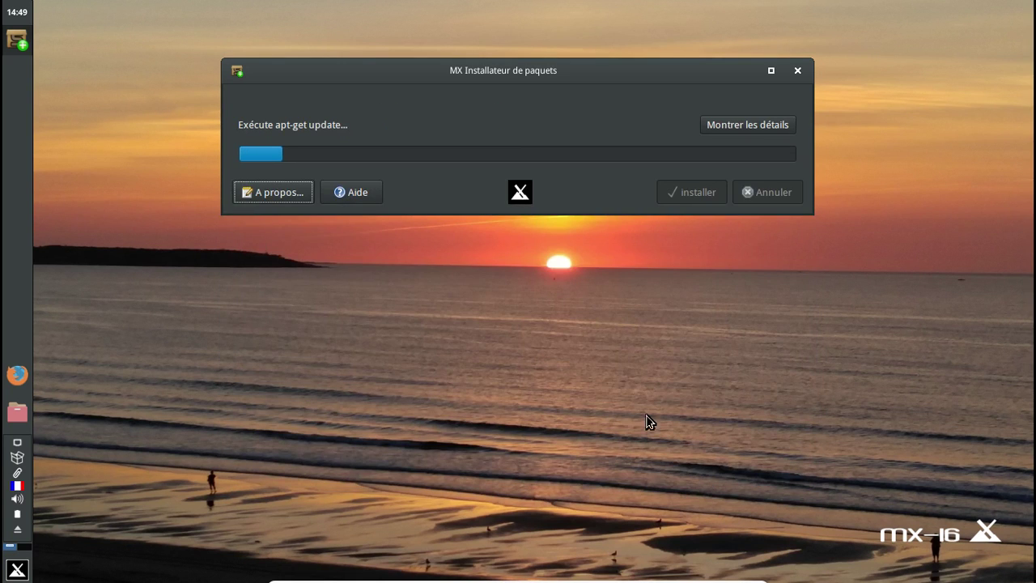
pyautogui.click(738, 126)
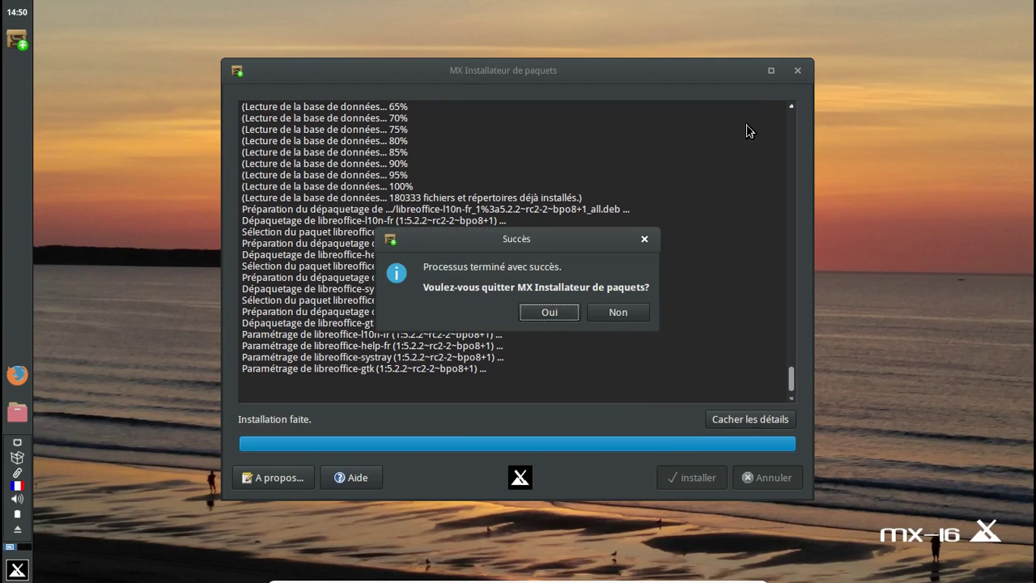
pyautogui.click(550, 311)
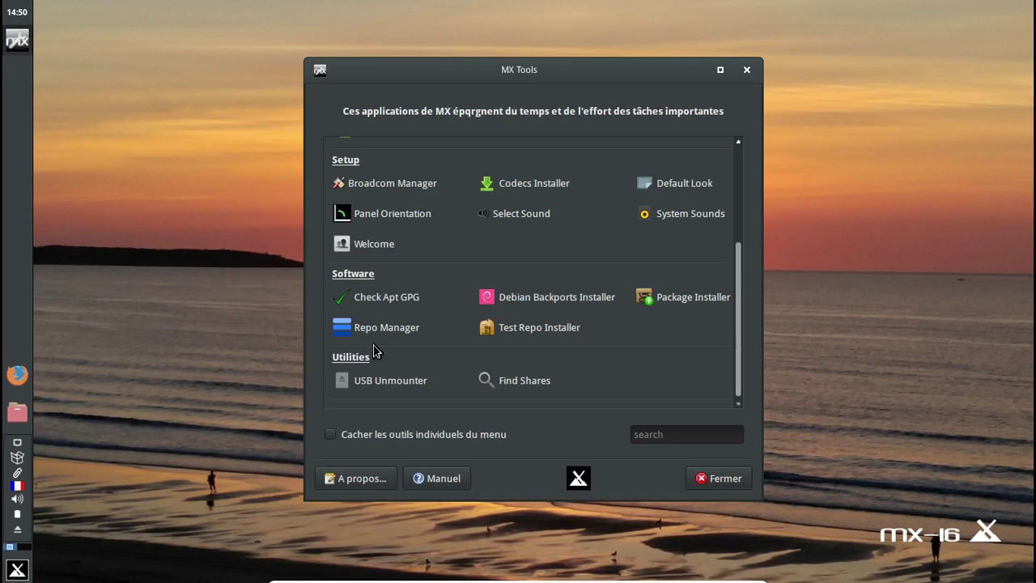
# Step: Launch LibreOffice Writer from the Bureautique category of the applications
pyautogui.click(17, 568)
pyautogui.moveTo(295, 375)
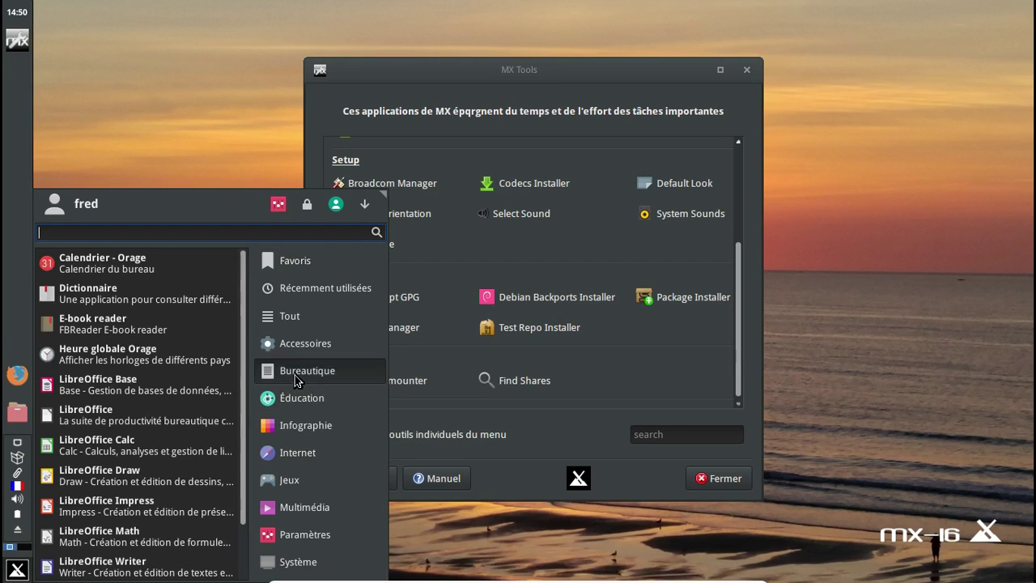
pyautogui.click(153, 566)
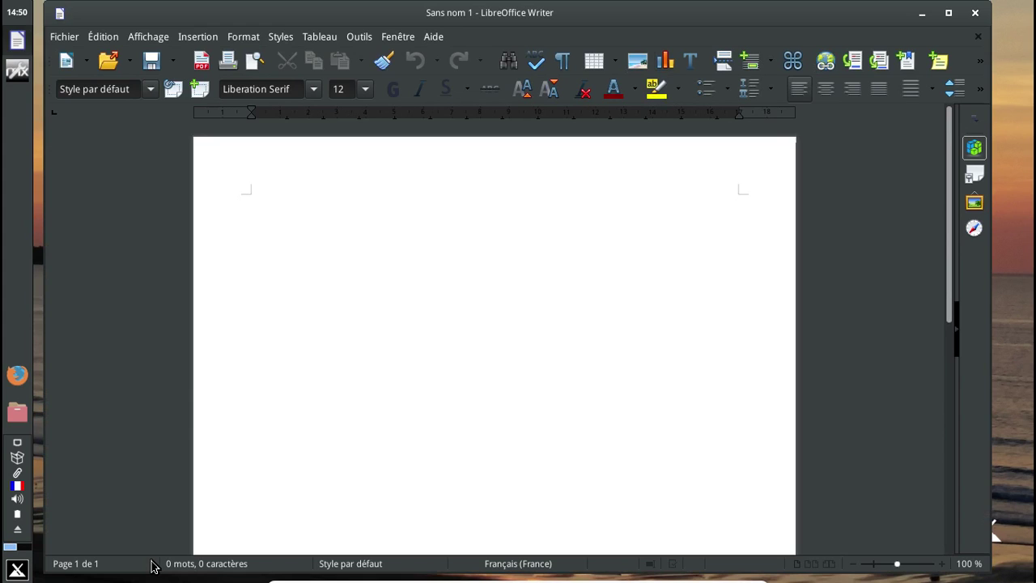
# Step: View the About LibreOffice information, and close it along with Writer and MX Tools
pyautogui.click(450, 36)
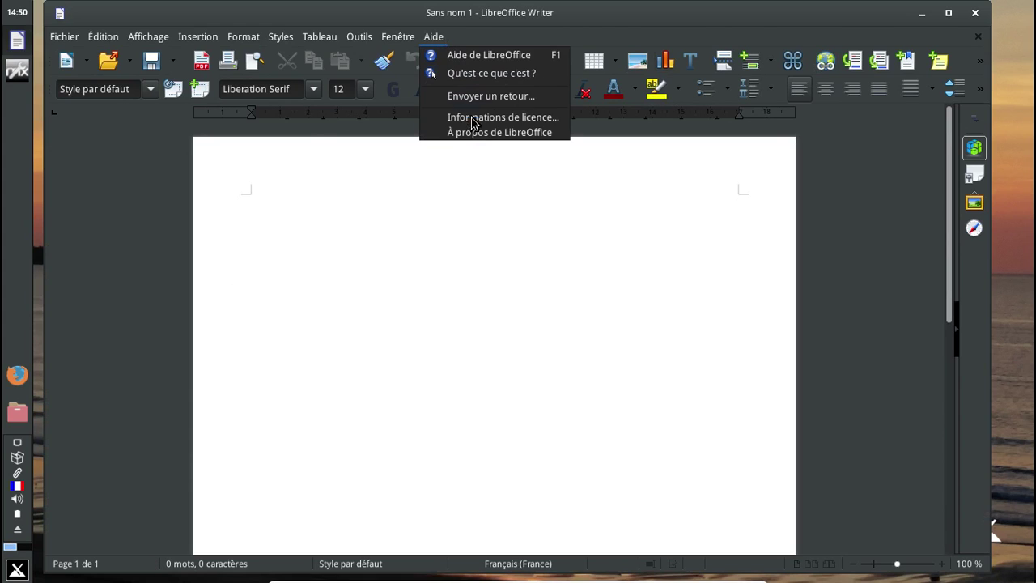
pyautogui.click(475, 132)
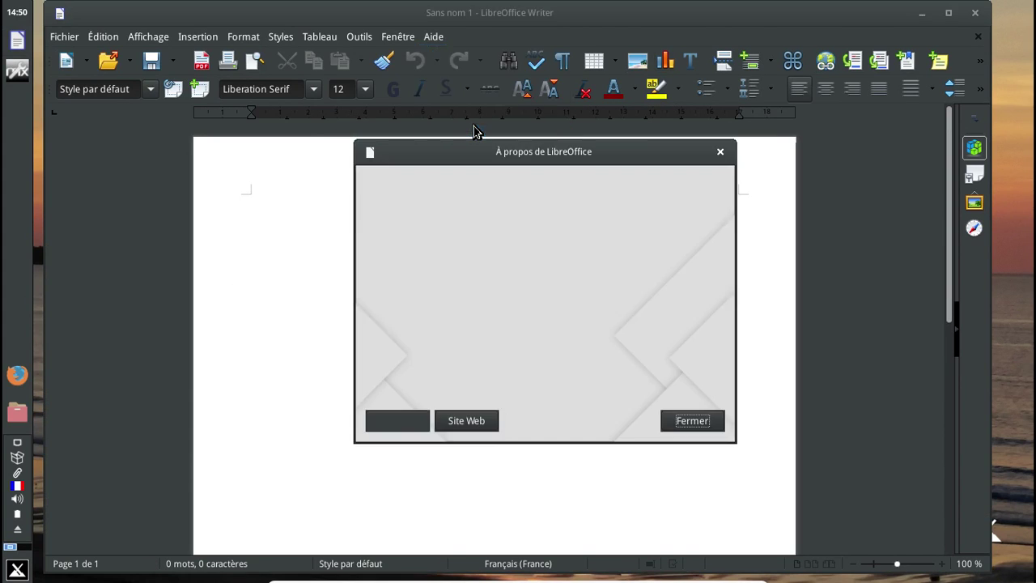
pyautogui.click(717, 153)
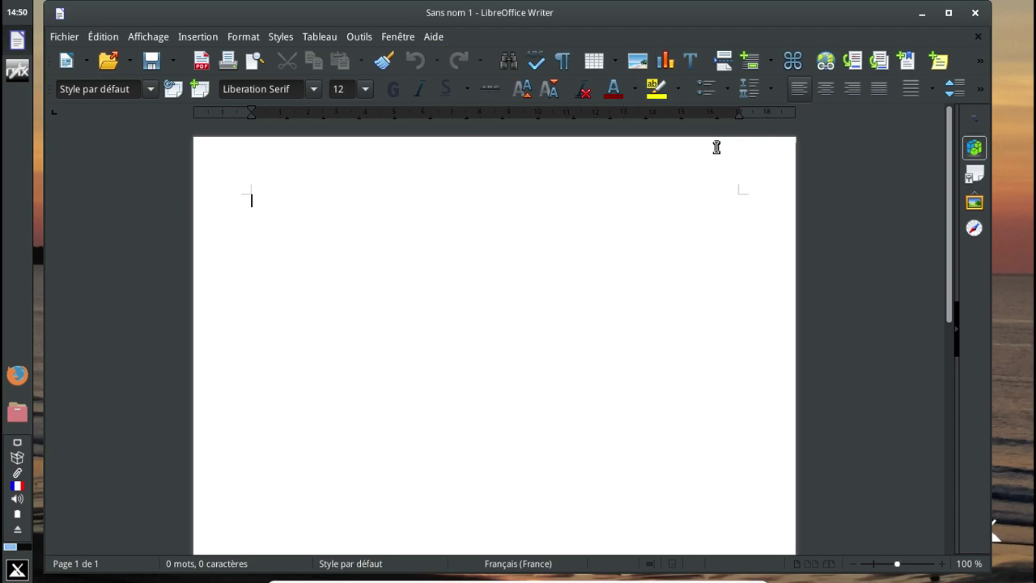
pyautogui.click(976, 14)
pyautogui.click(723, 476)
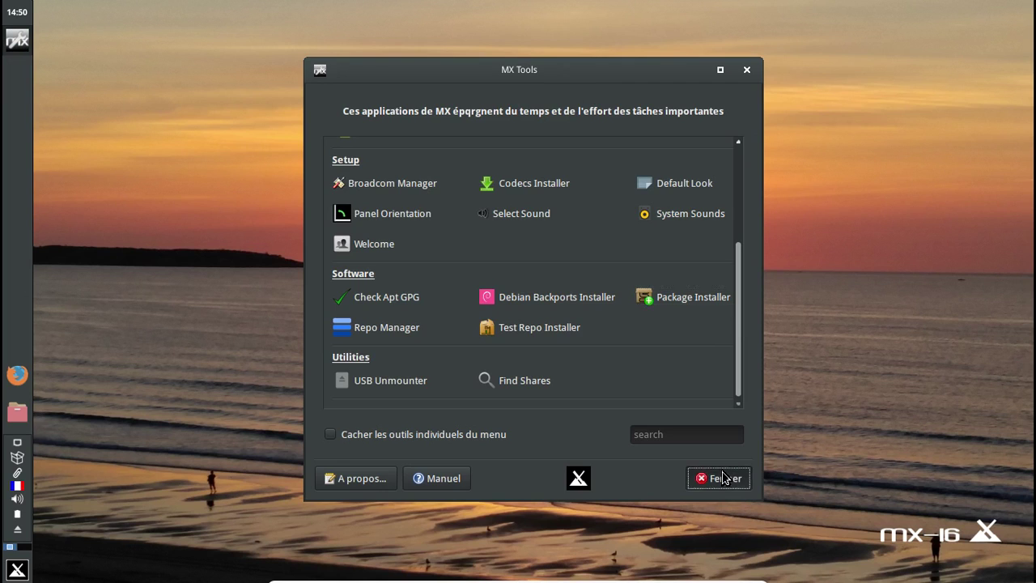
# Step: Examine the installed applications in the Accessoires category through to the end of its list
pyautogui.click(17, 571)
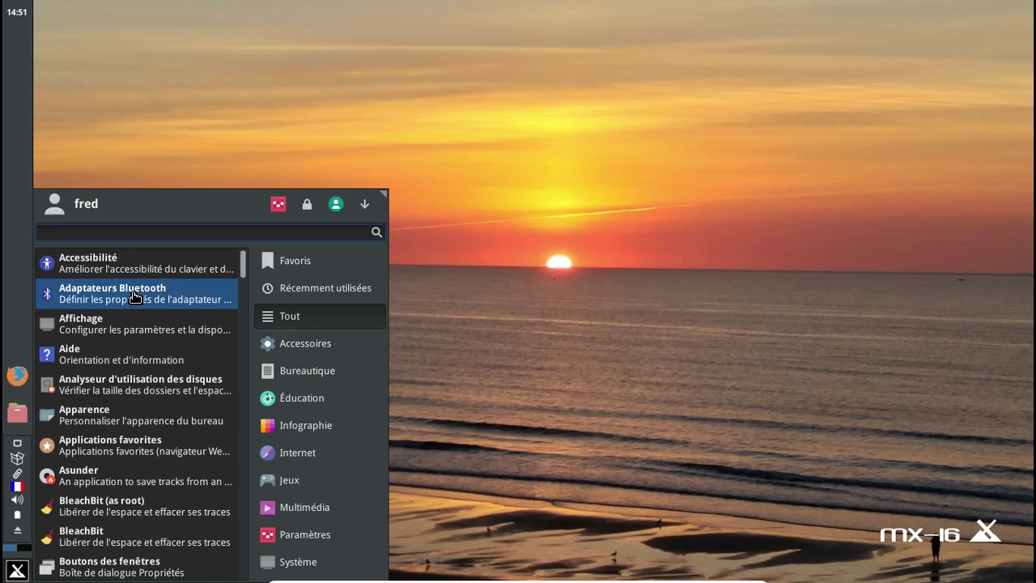
pyautogui.scroll(-2, 213, 294)
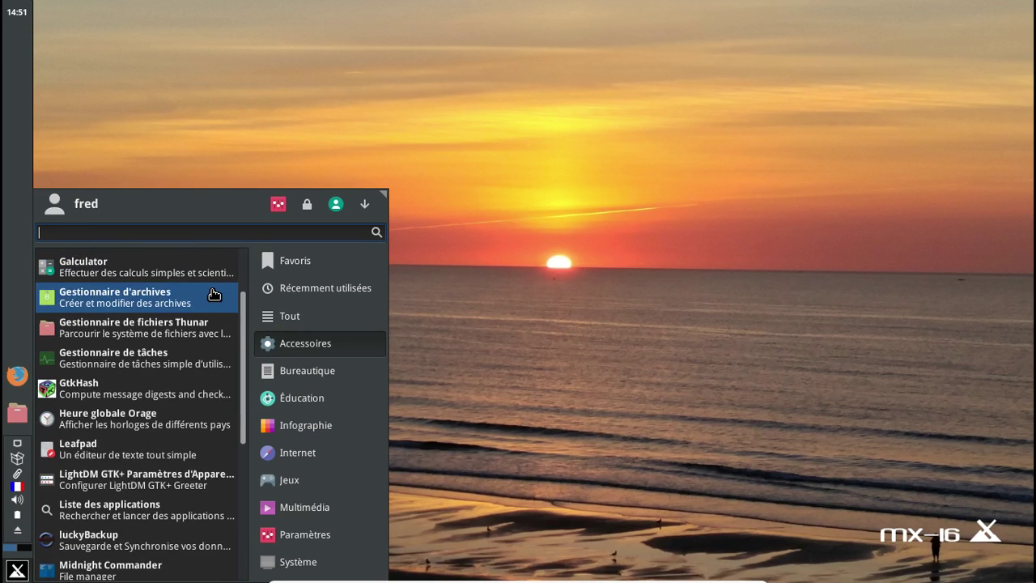
pyautogui.scroll(-2, 213, 294)
pyautogui.scroll(-2, 214, 293)
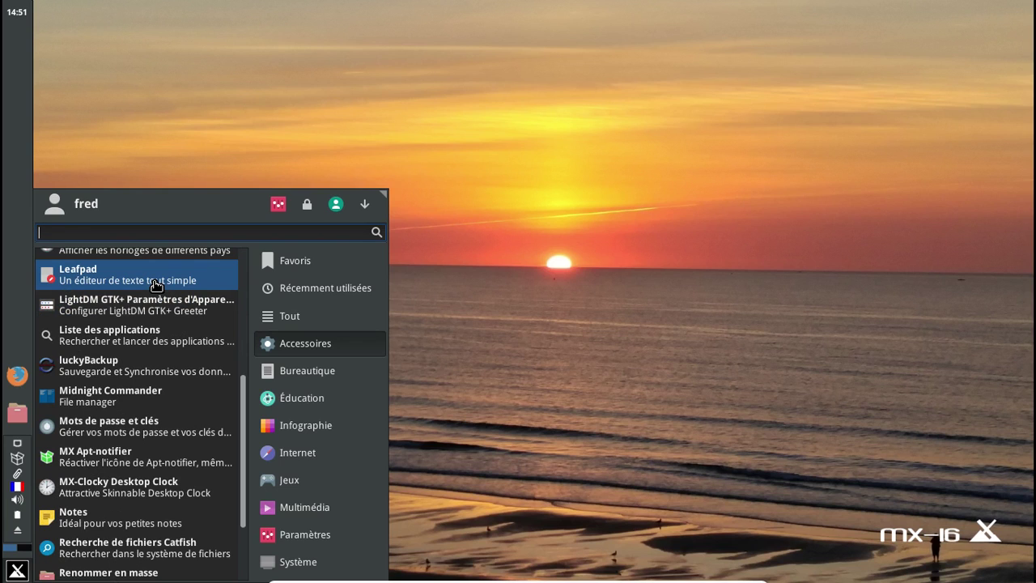
pyautogui.scroll(-2, 156, 284)
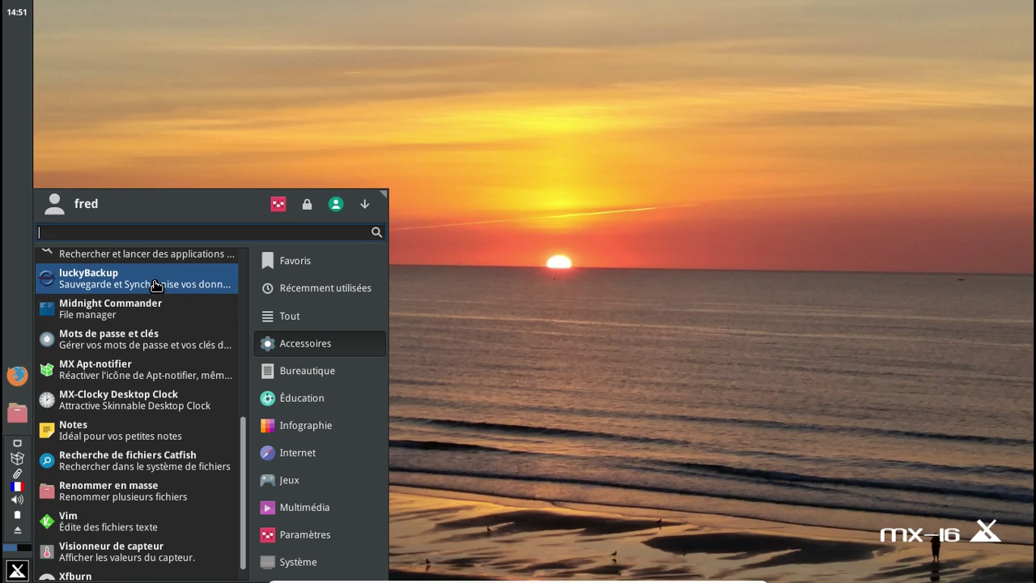
pyautogui.scroll(-1, 156, 285)
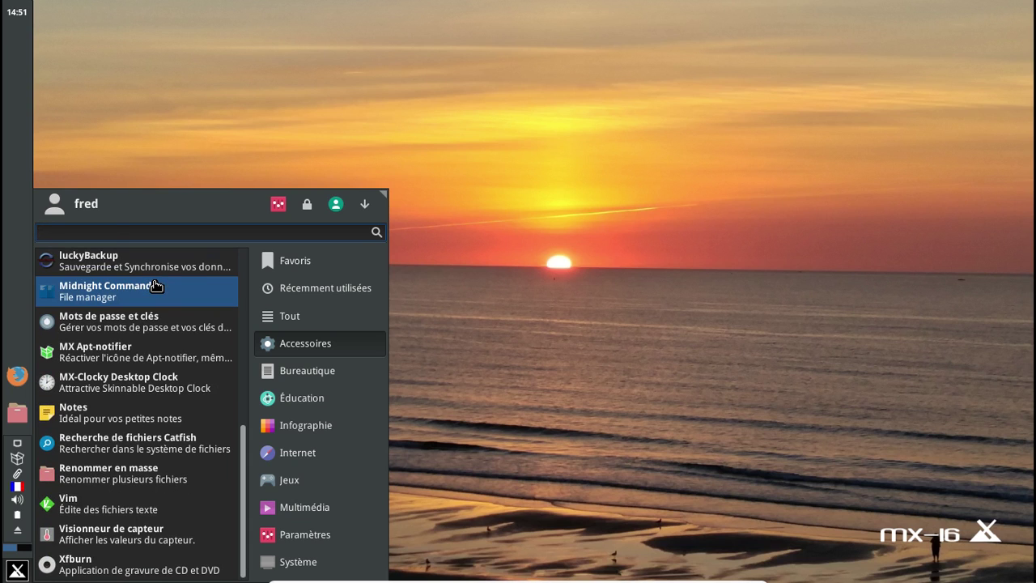
# Step: Examine the applications in the Bureautique, Éducation, Infographie, Internet, Jeux and Multimédia categories
pyautogui.click(311, 372)
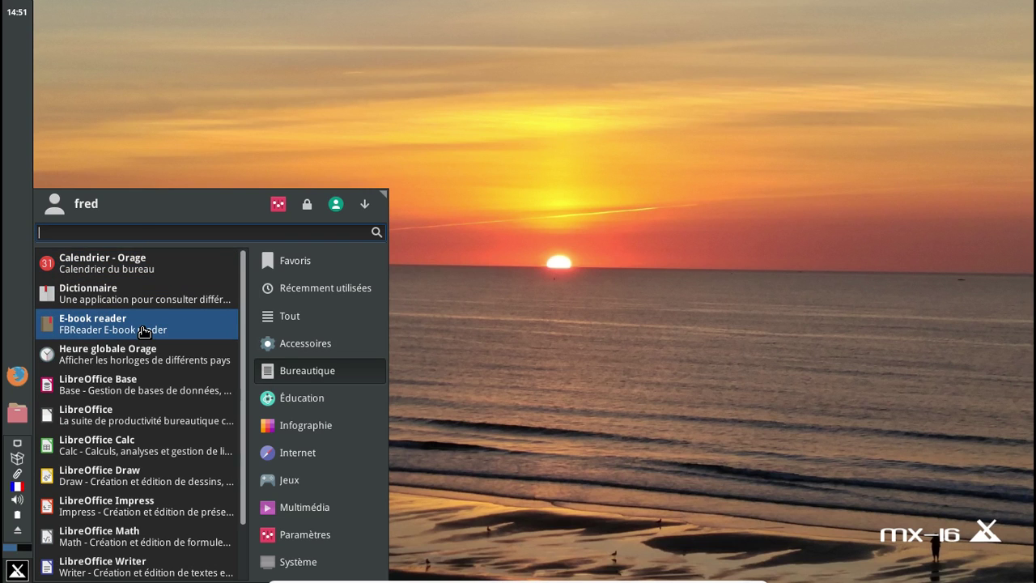
pyautogui.scroll(-1, 144, 332)
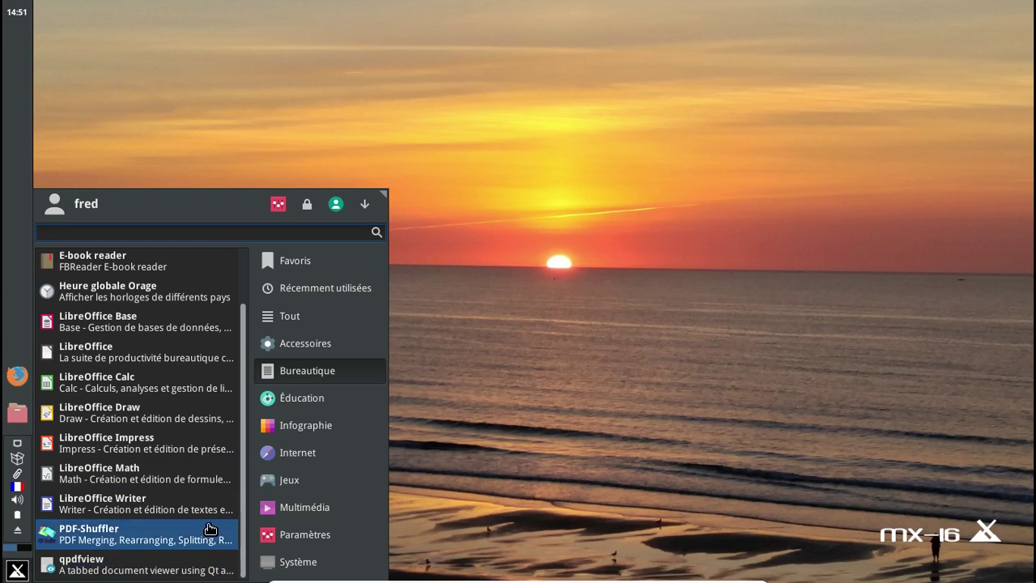
pyautogui.moveTo(288, 401)
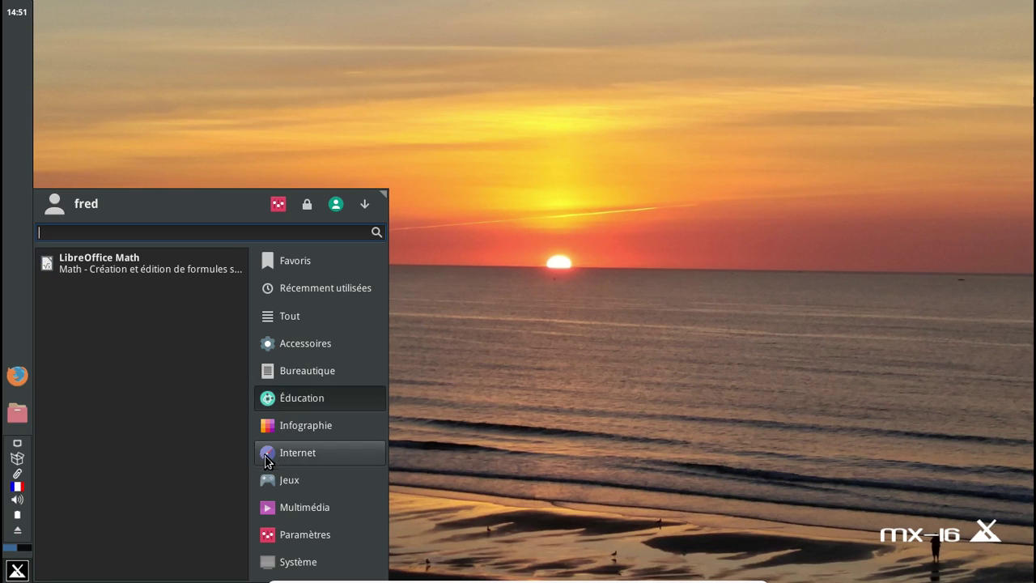
pyautogui.moveTo(296, 425)
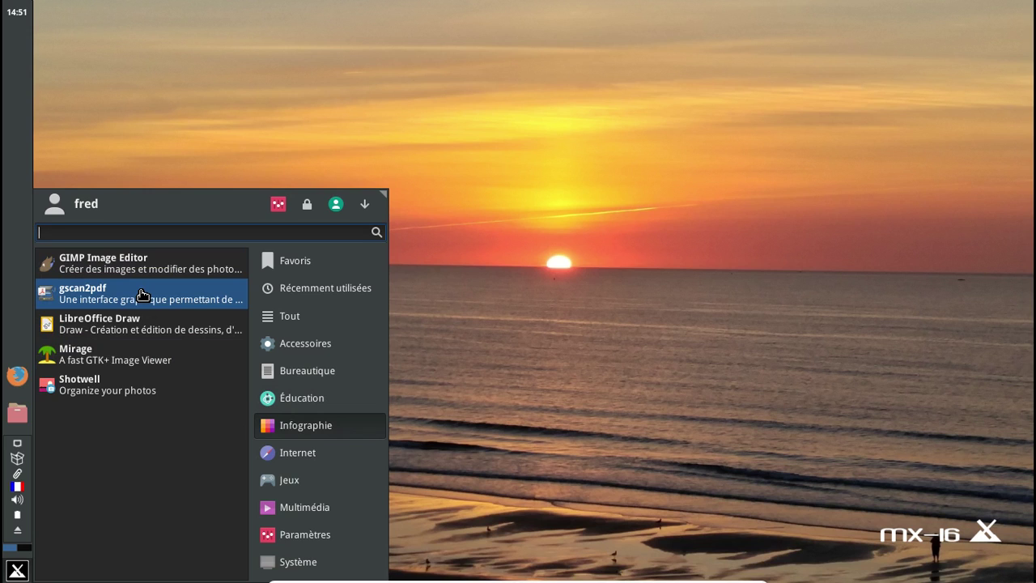
pyautogui.moveTo(329, 443)
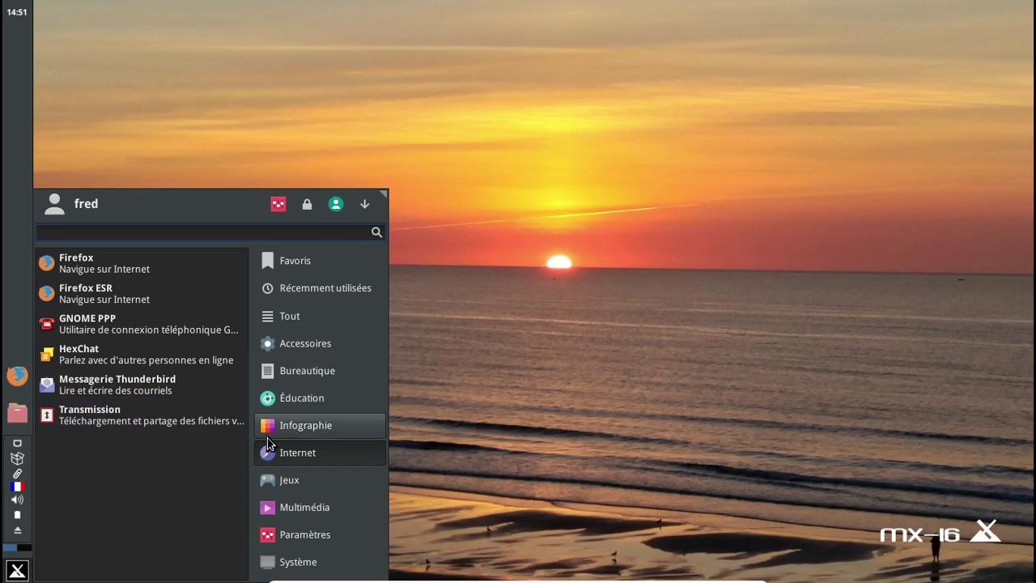
pyautogui.click(290, 479)
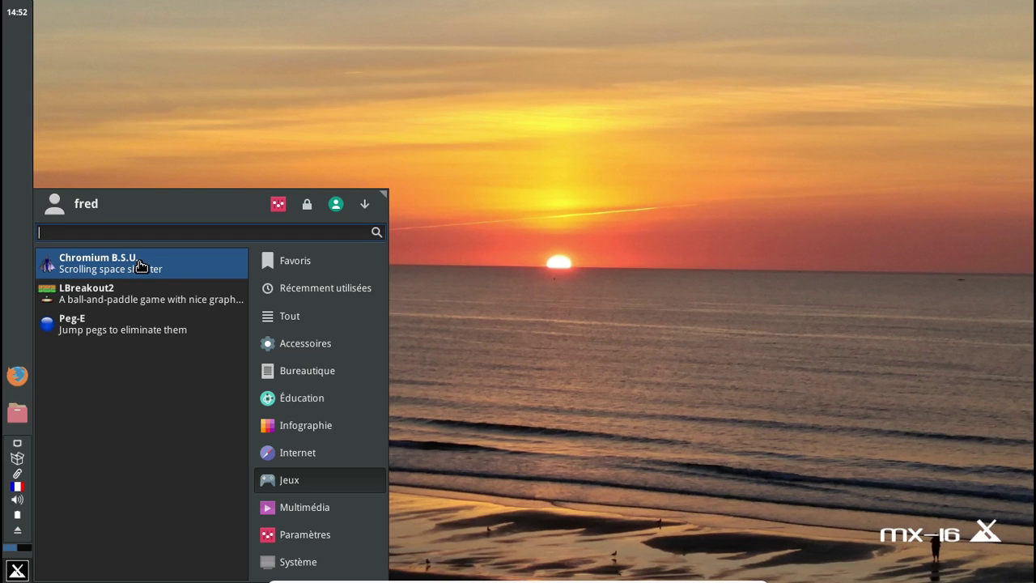
pyautogui.click(330, 501)
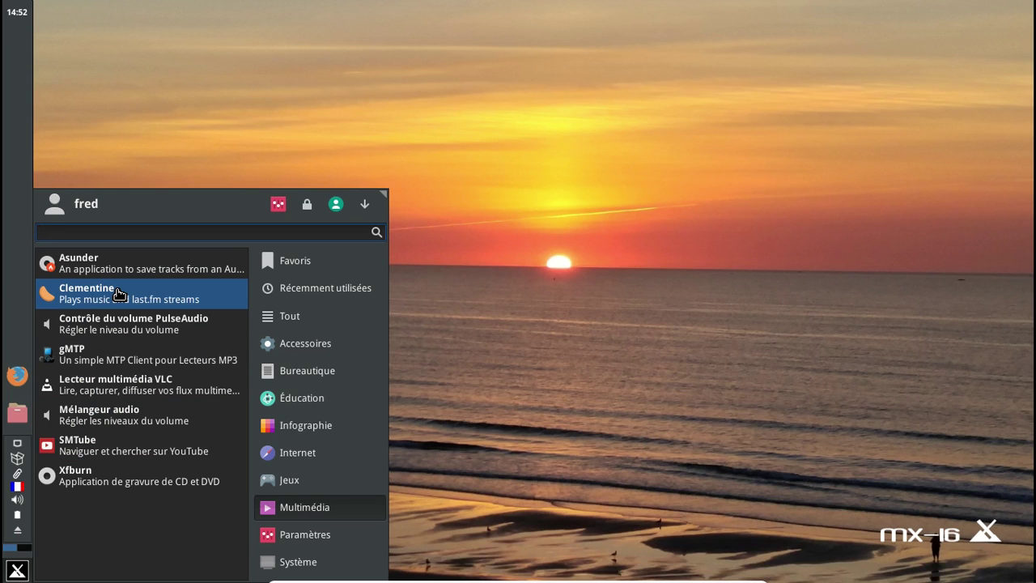
# Step: Examine the applications in the Paramètres and Système categories, going through to the end of the Système list
pyautogui.click(354, 530)
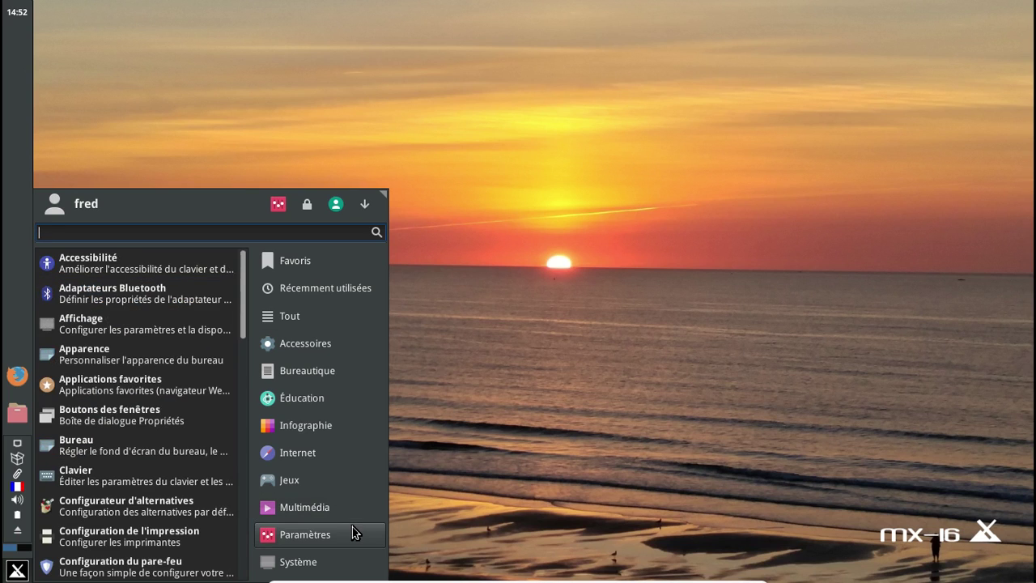
pyautogui.click(339, 559)
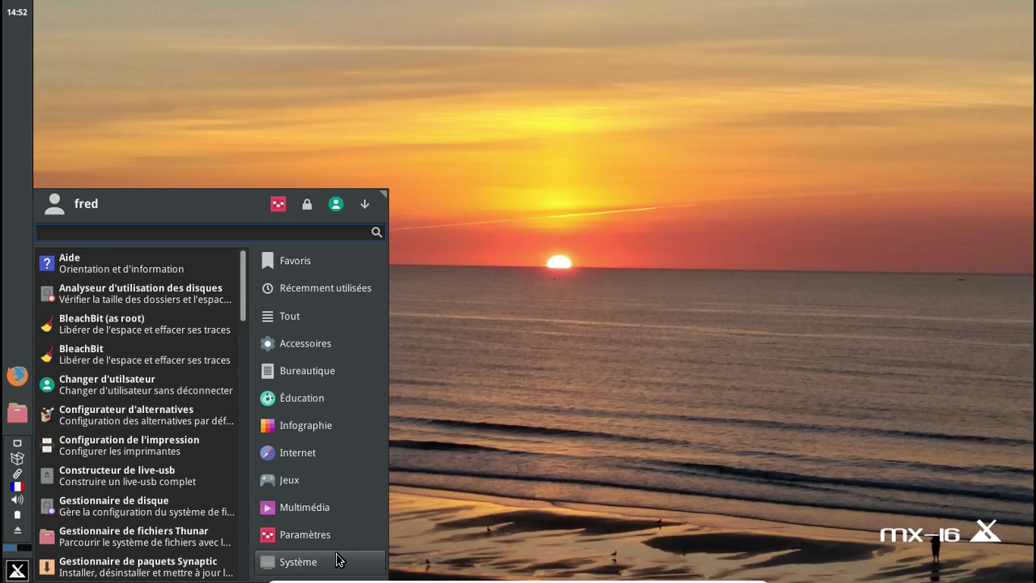
pyautogui.scroll(-5, 173, 370)
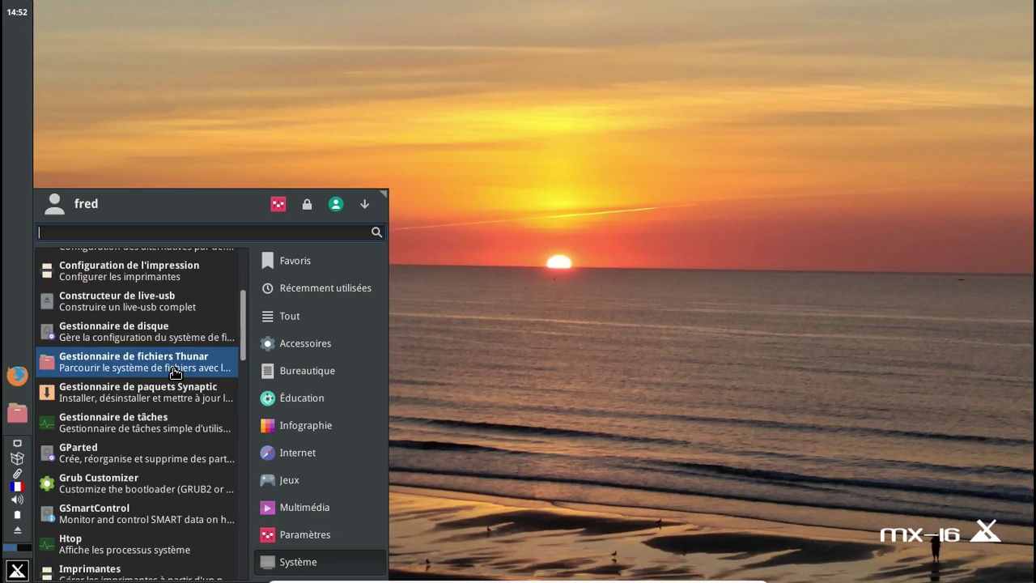
pyautogui.scroll(-5, 173, 373)
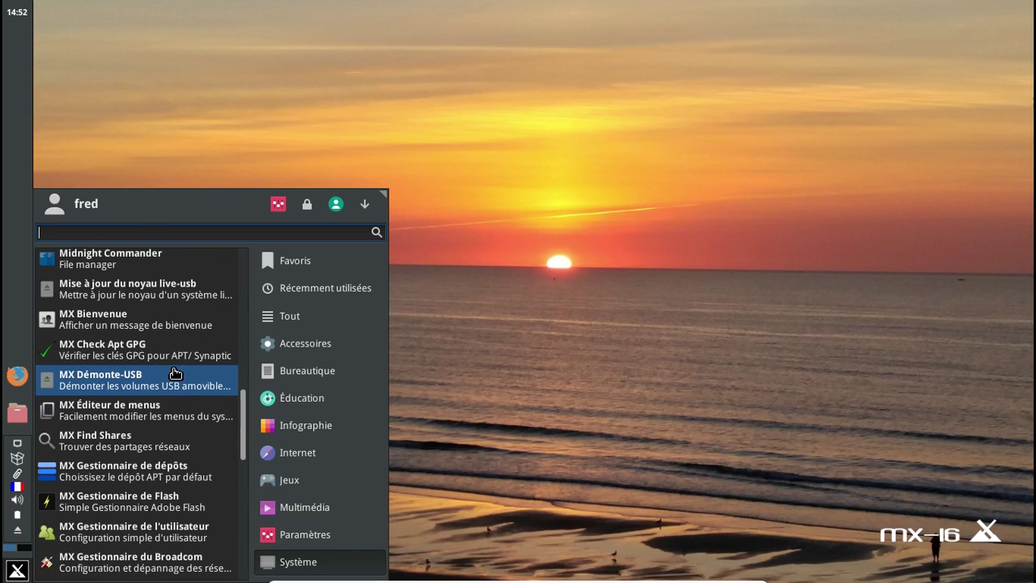
pyautogui.scroll(-3, 175, 372)
pyautogui.scroll(-3, 174, 373)
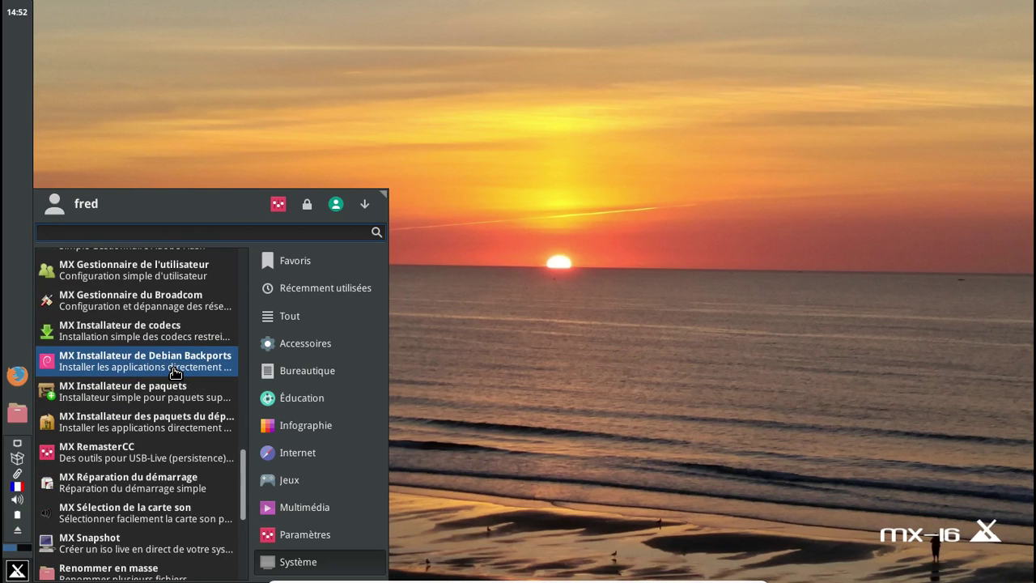
pyautogui.scroll(-8, 175, 372)
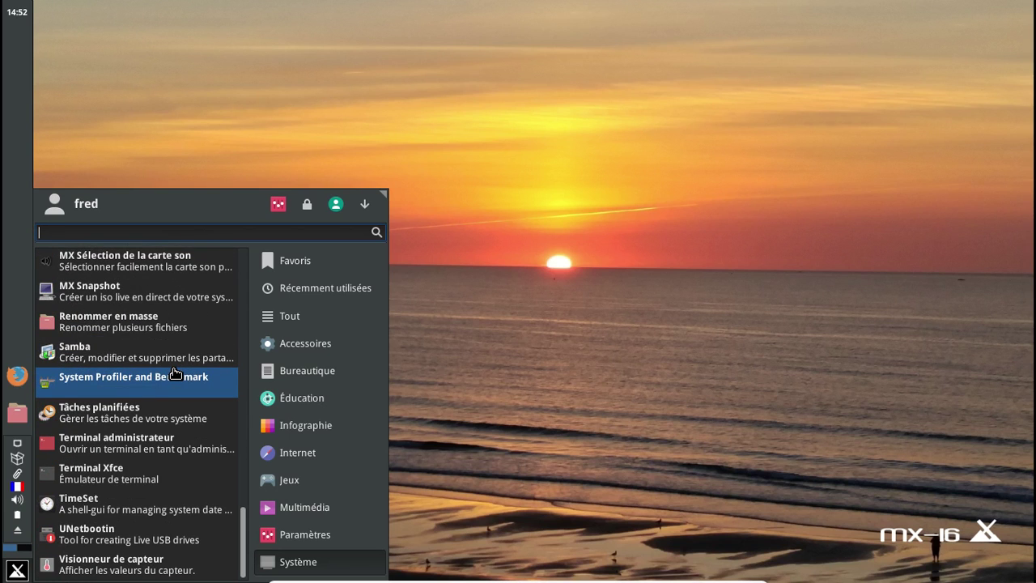
pyautogui.click(175, 372)
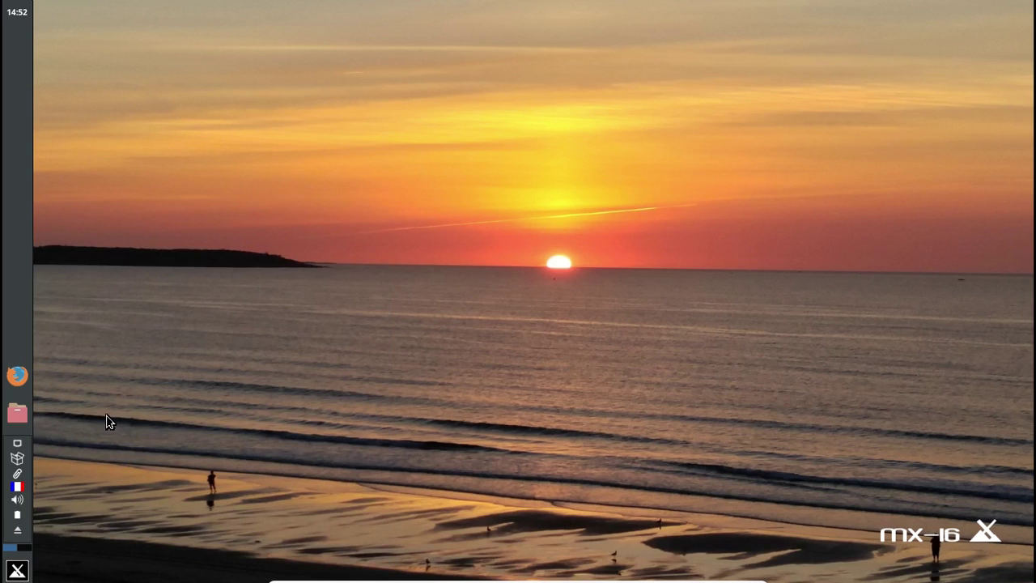
# Step: Launch MX Outils from the favourite applications
pyautogui.click(17, 571)
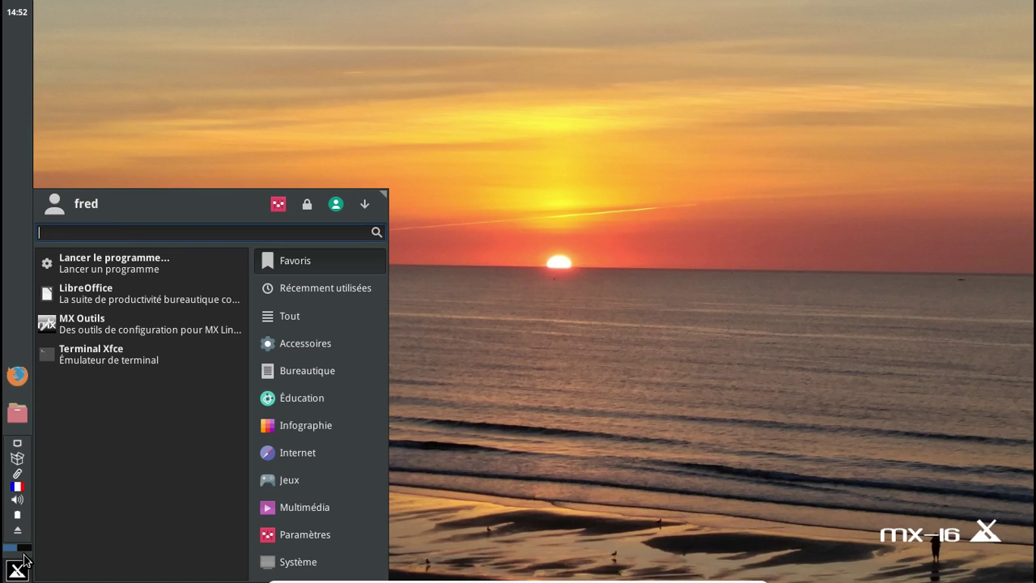
pyautogui.moveTo(305, 508)
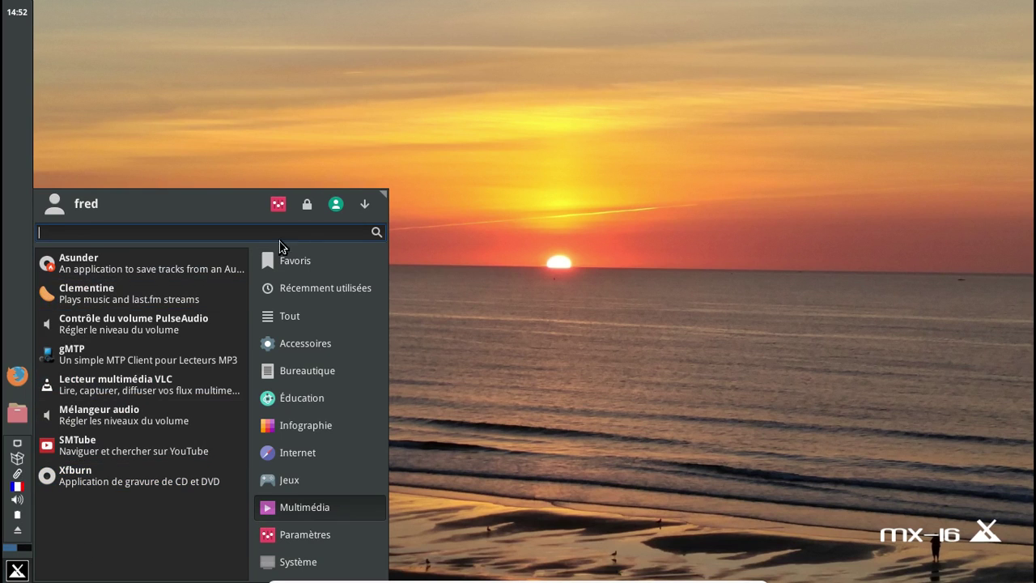
pyautogui.moveTo(296, 263)
pyautogui.click(159, 331)
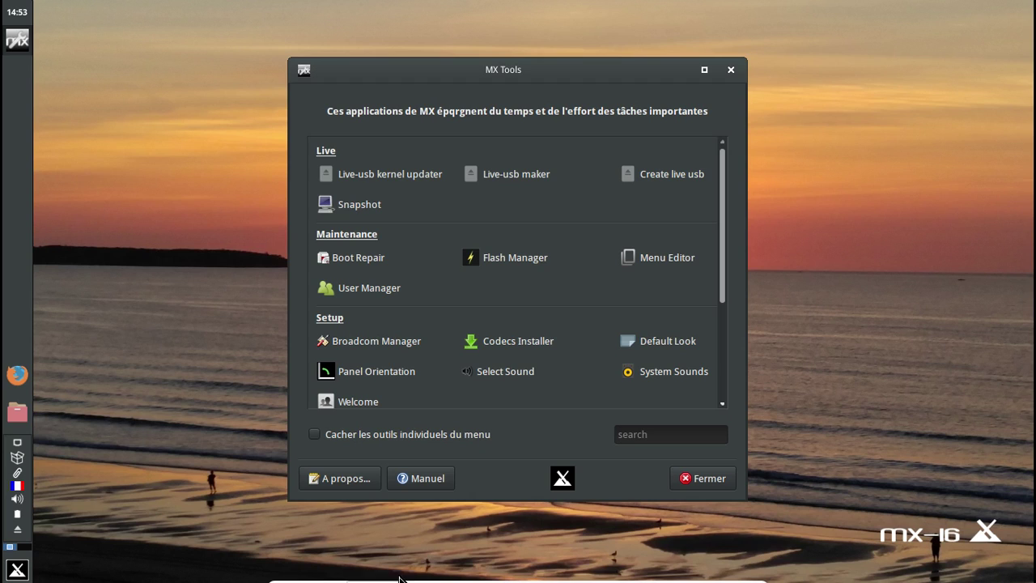
# Step: Attach the HP DeskJet 2130 series USB printer to the virtual machine
pyautogui.moveTo(450, 578)
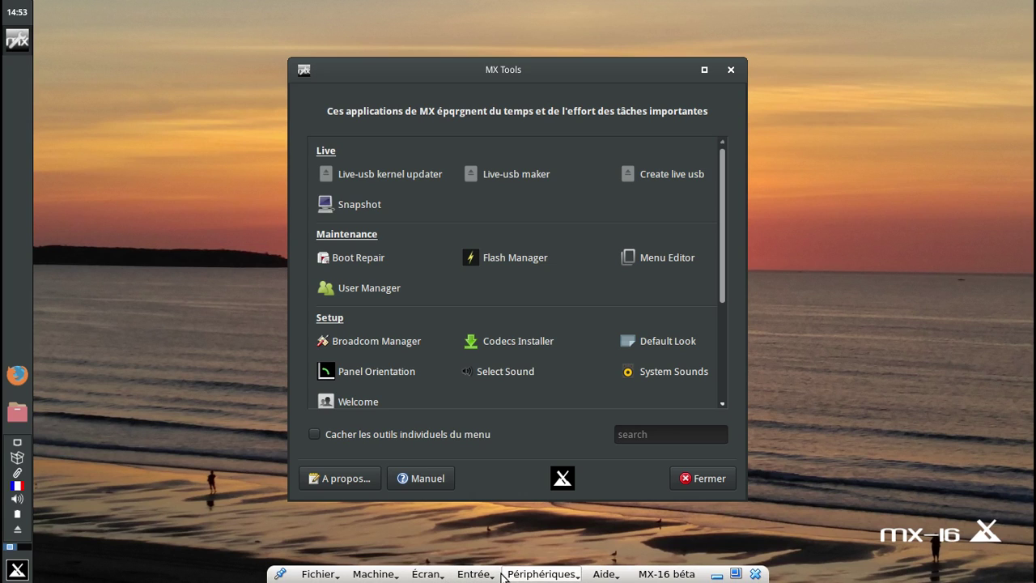
pyautogui.click(530, 574)
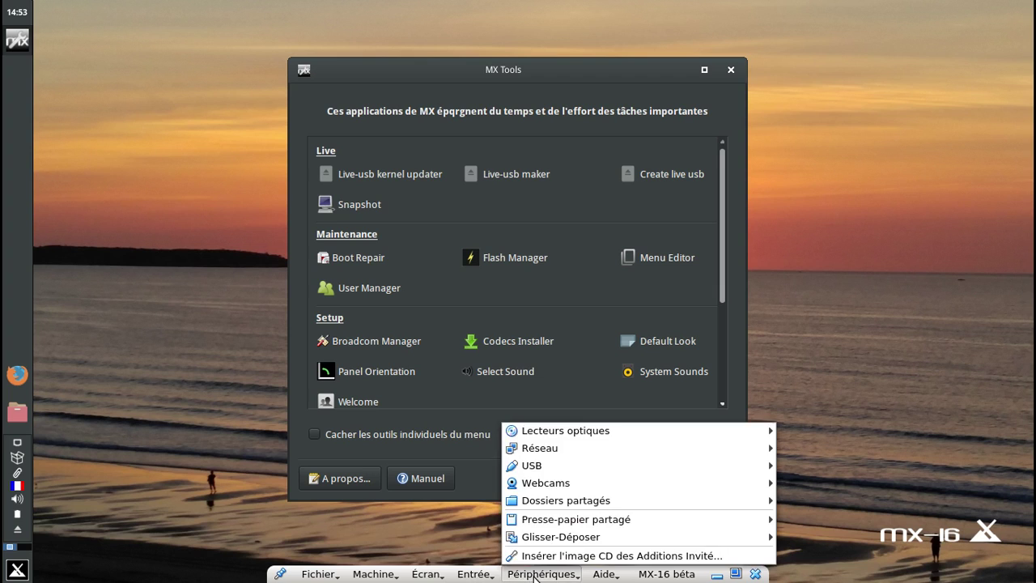
pyautogui.moveTo(557, 467)
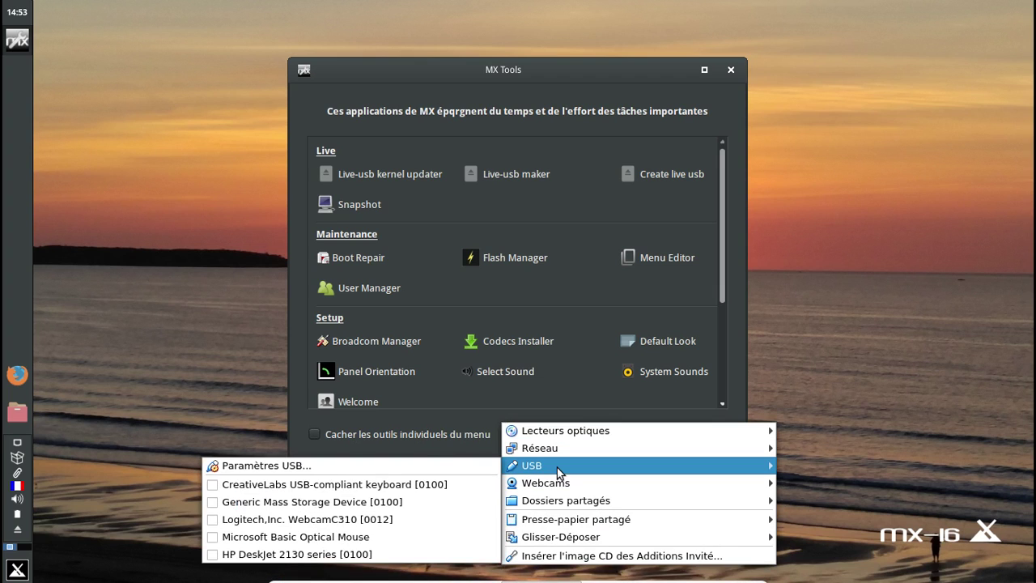
pyautogui.click(402, 548)
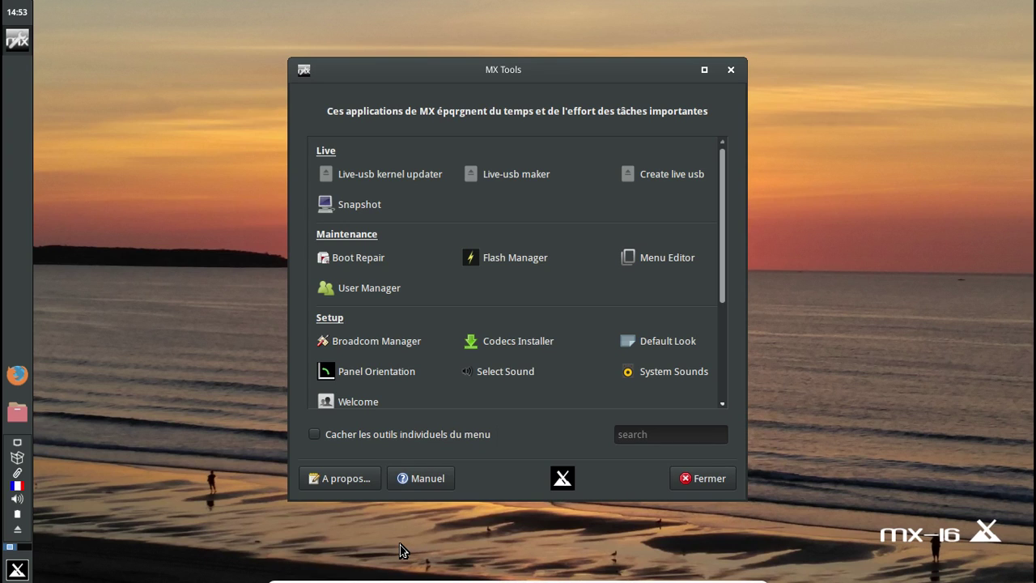
# Step: Search the installed applications for "hp" and launch Imprimantes, repositioning the browser window that shows the CUPS home page
pyautogui.click(9, 574)
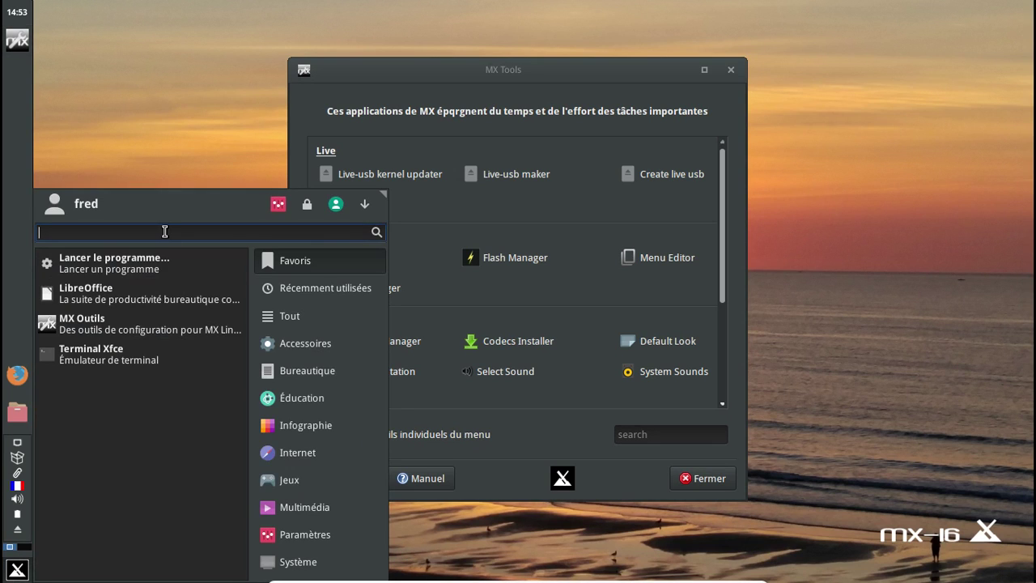
pyautogui.write('hp')
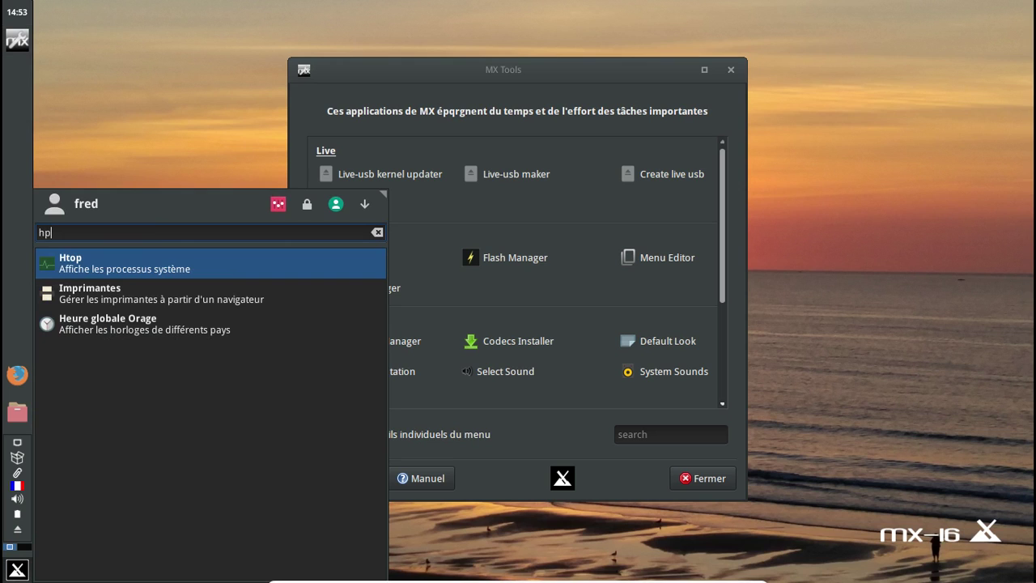
pyautogui.press('Down')
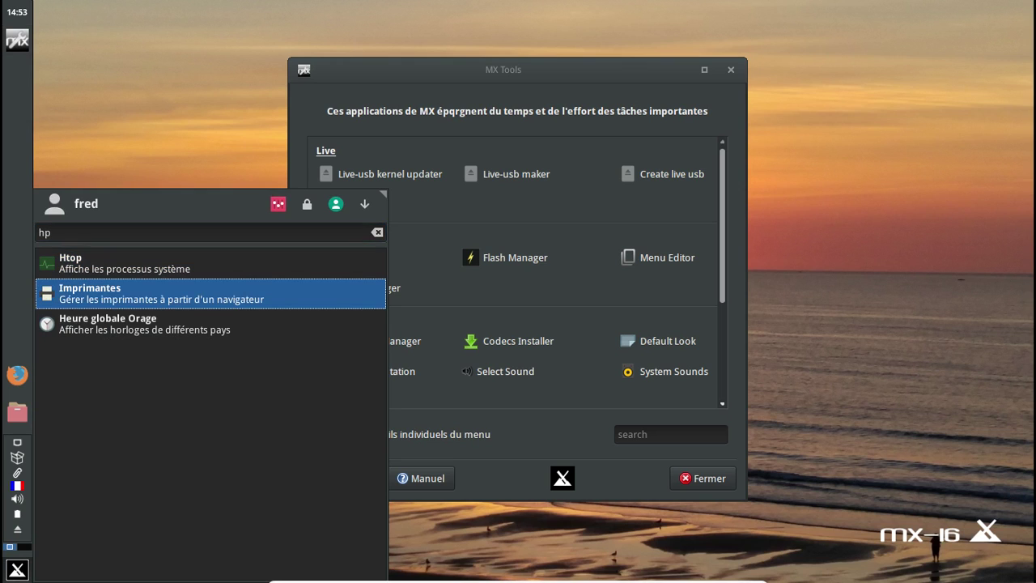
pyautogui.press('Return')
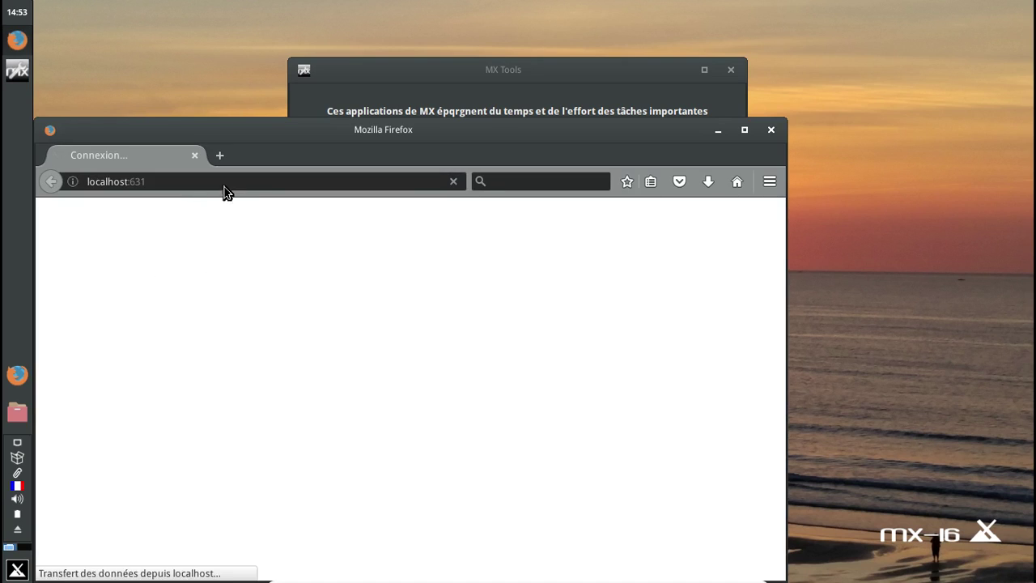
pyautogui.moveTo(266, 133); pyautogui.dragTo(404, 95)
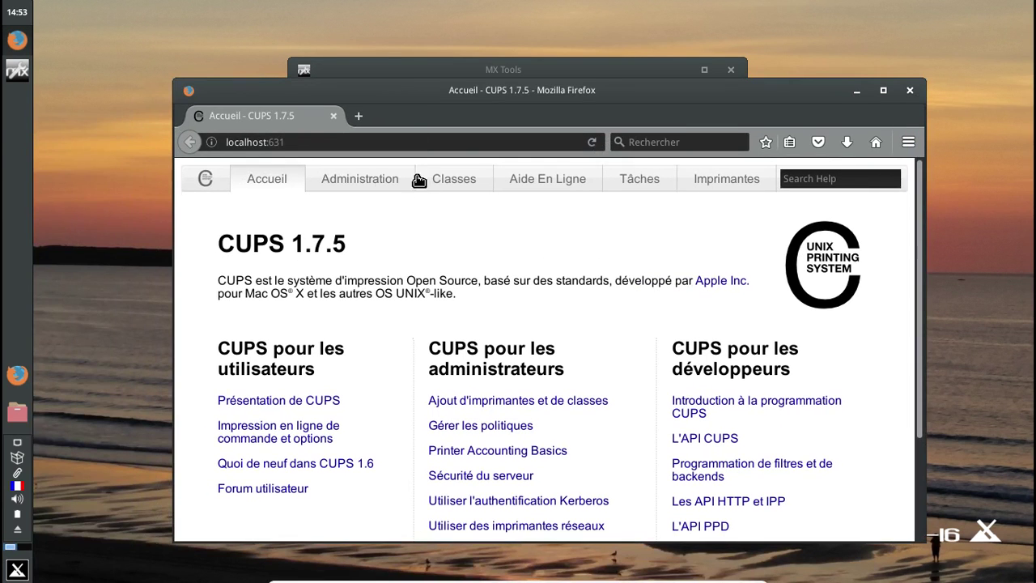
# Step: Check the detected local printers on the CUPS add-printer page, authenticating as root with the account password, and close Firefox
pyautogui.click(378, 179)
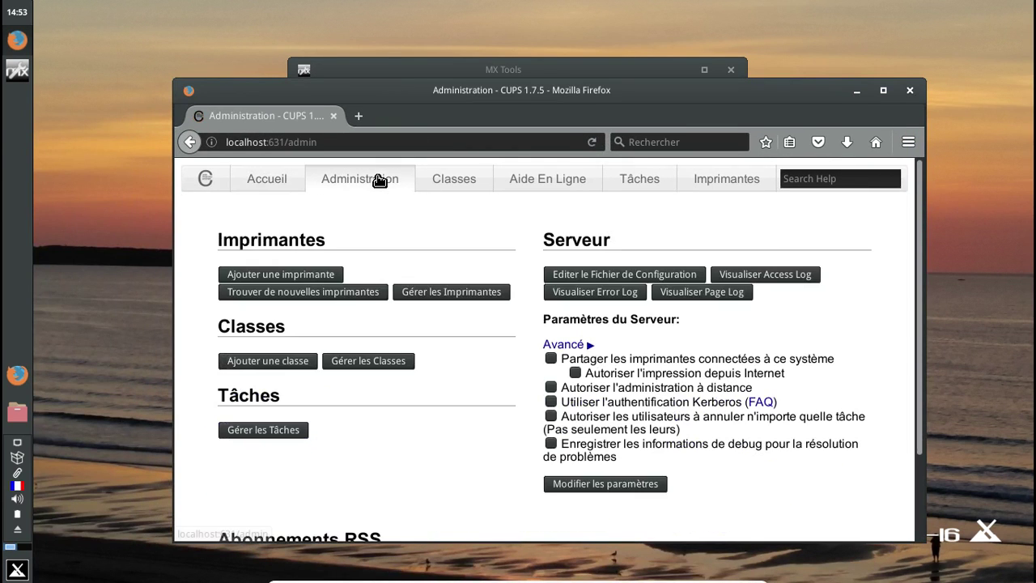
pyautogui.click(322, 276)
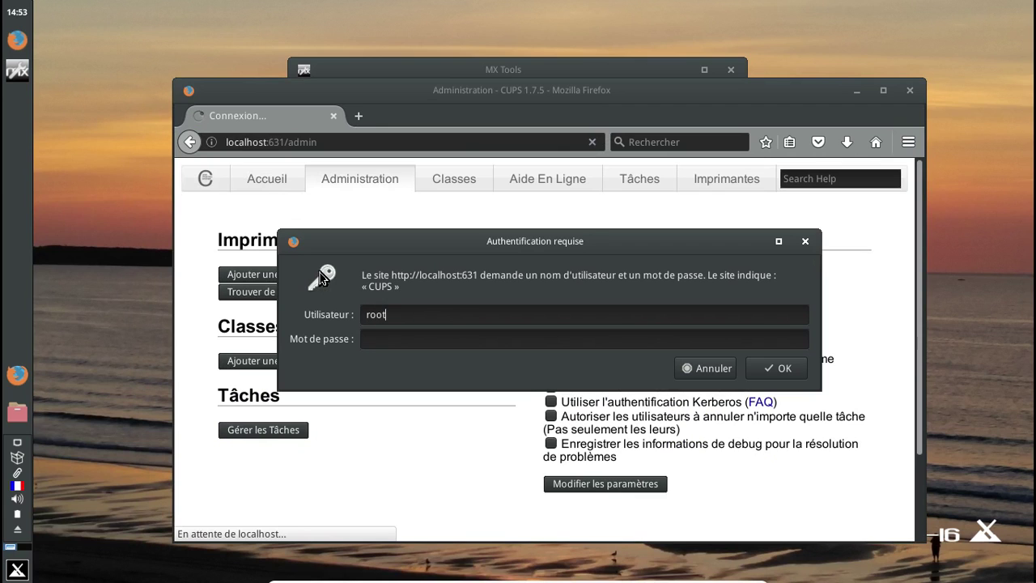
pyautogui.press('Return')
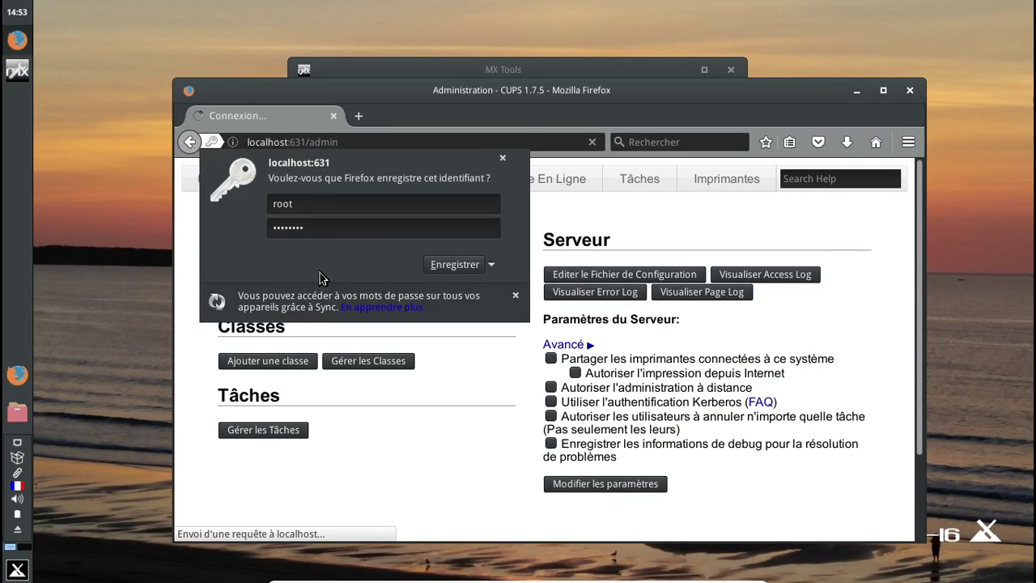
pyautogui.click(502, 165)
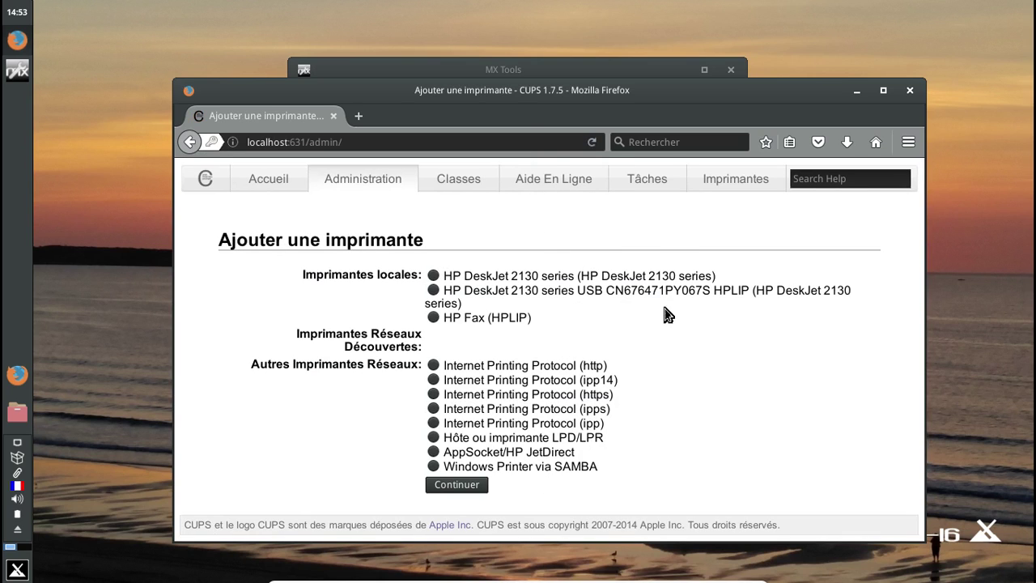
pyautogui.click(434, 276)
pyautogui.click(909, 91)
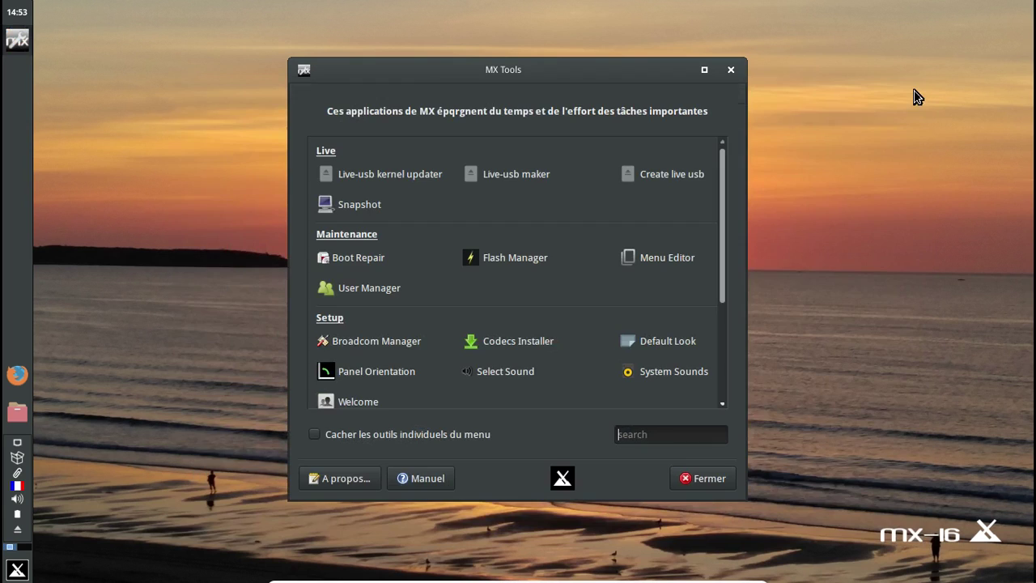
pyautogui.click(18, 570)
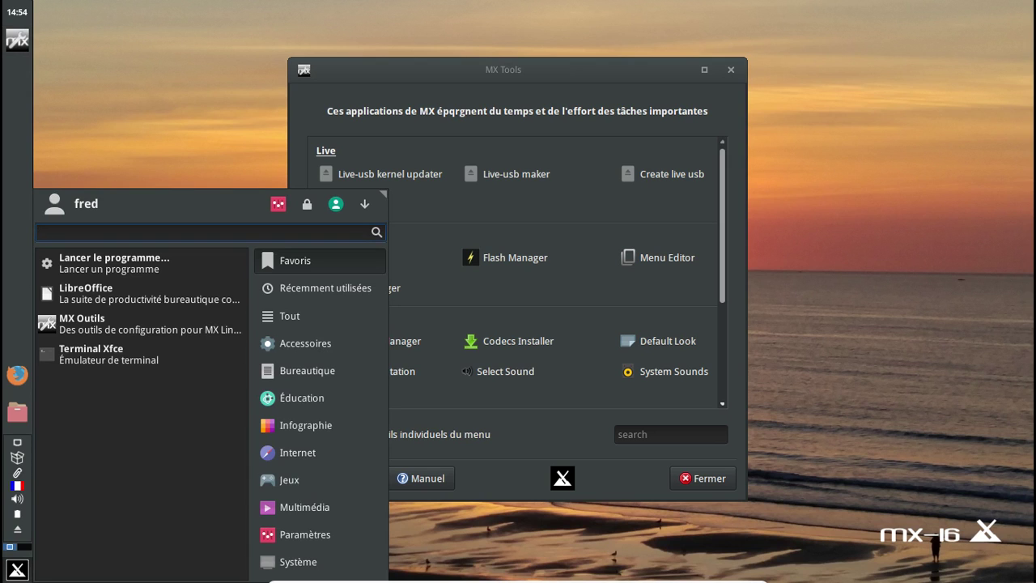
pyautogui.write('hew')
pyautogui.press('BackSpace')
pyautogui.press('BackSpace')
pyautogui.press('BackSpace')
pyautogui.press('Escape')
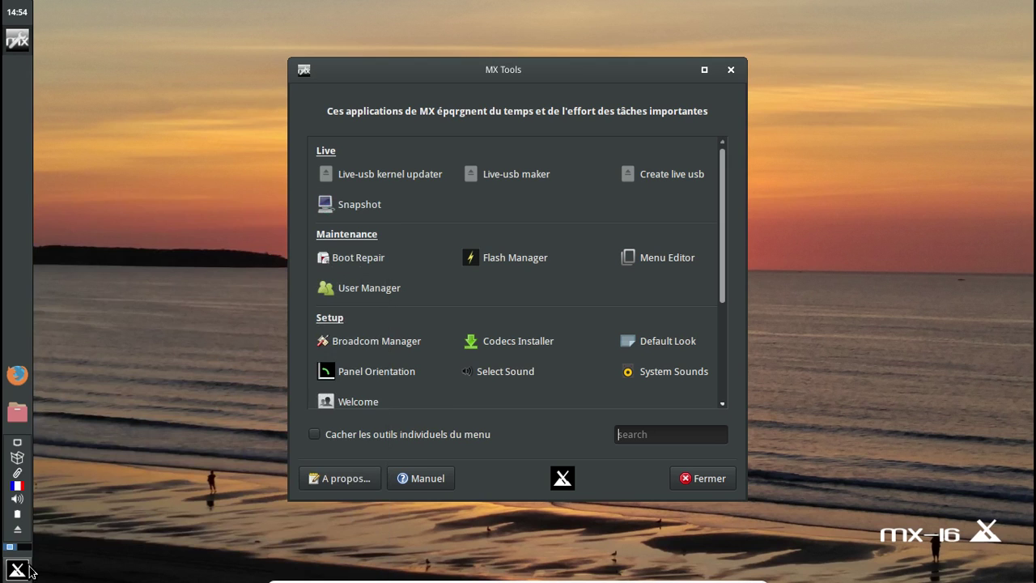
# Step: Close and reopen MX Tools, and launch its Package Installer, dismissing the notice about granted permissions
pyautogui.click(731, 71)
pyautogui.click(17, 570)
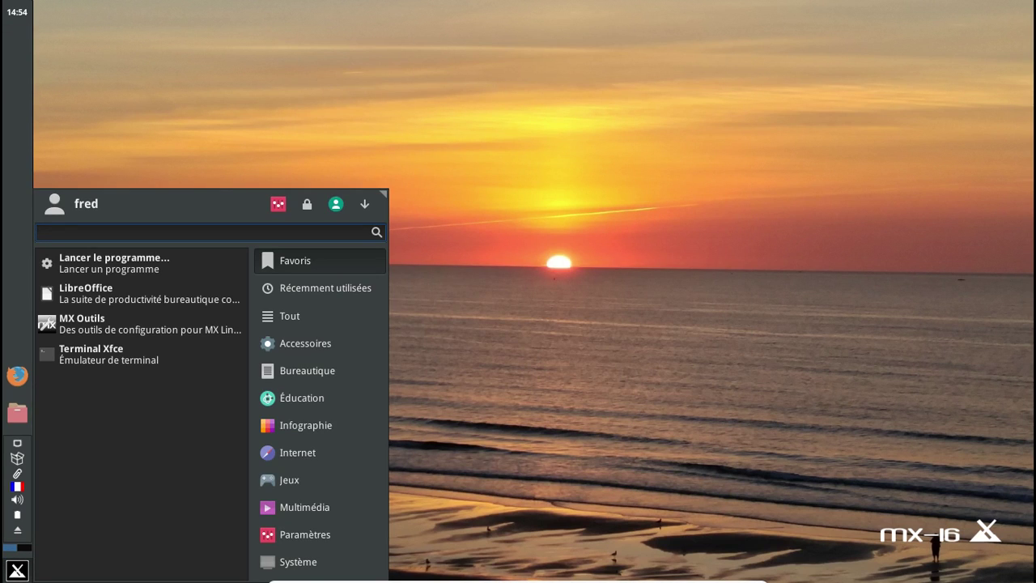
pyautogui.click(152, 330)
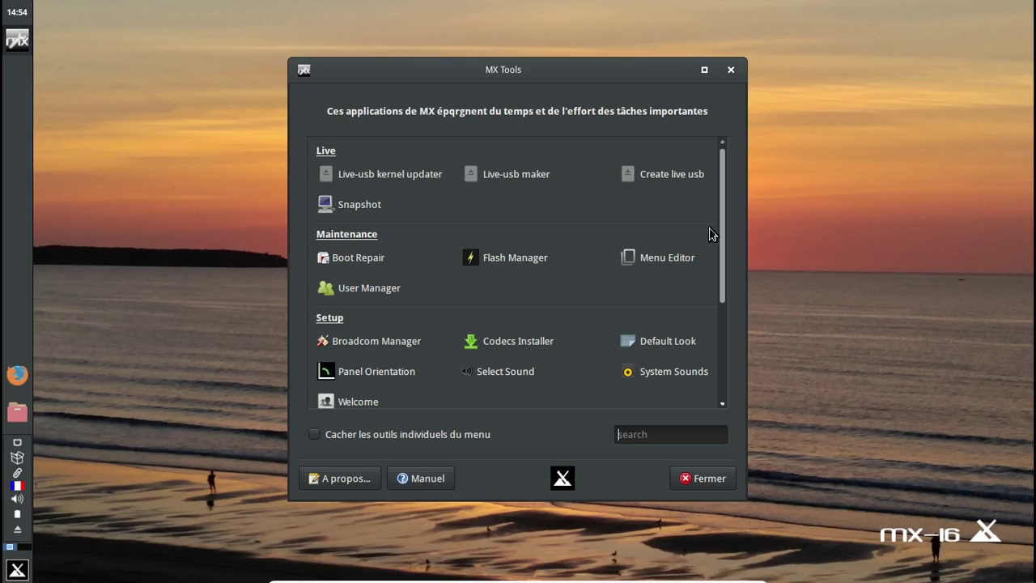
pyautogui.moveTo(721, 236); pyautogui.dragTo(678, 319)
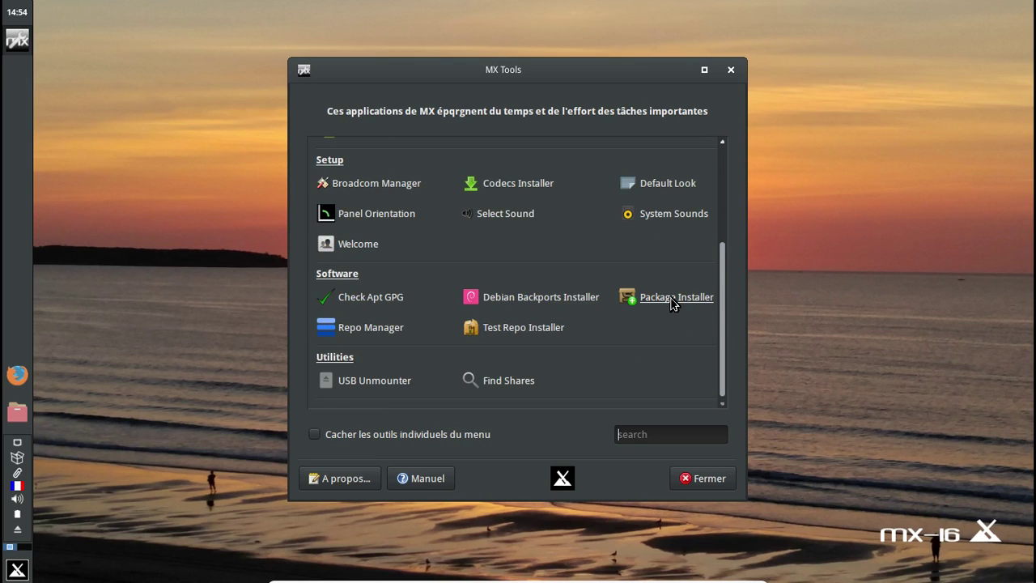
pyautogui.click(670, 301)
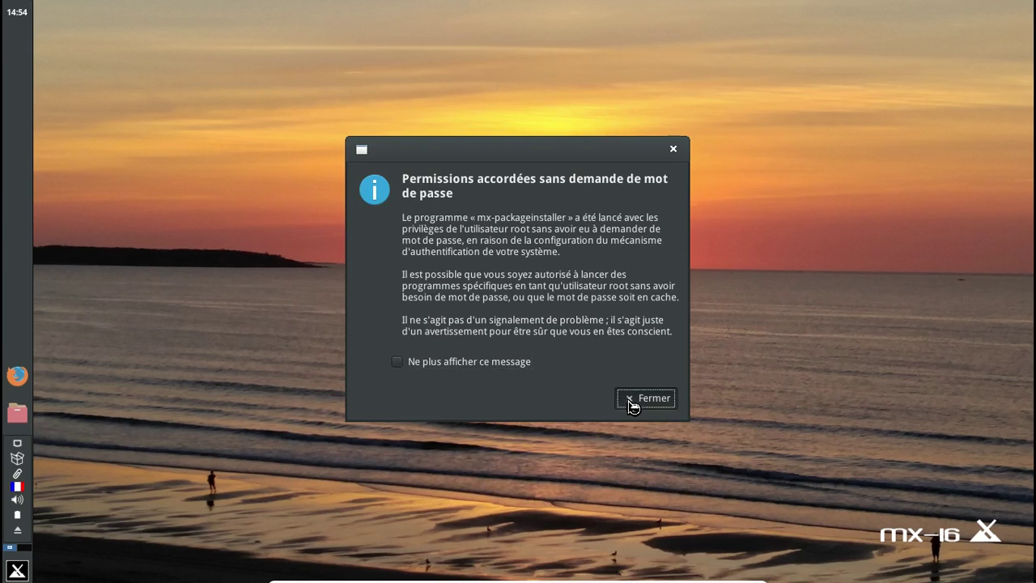
pyautogui.click(646, 398)
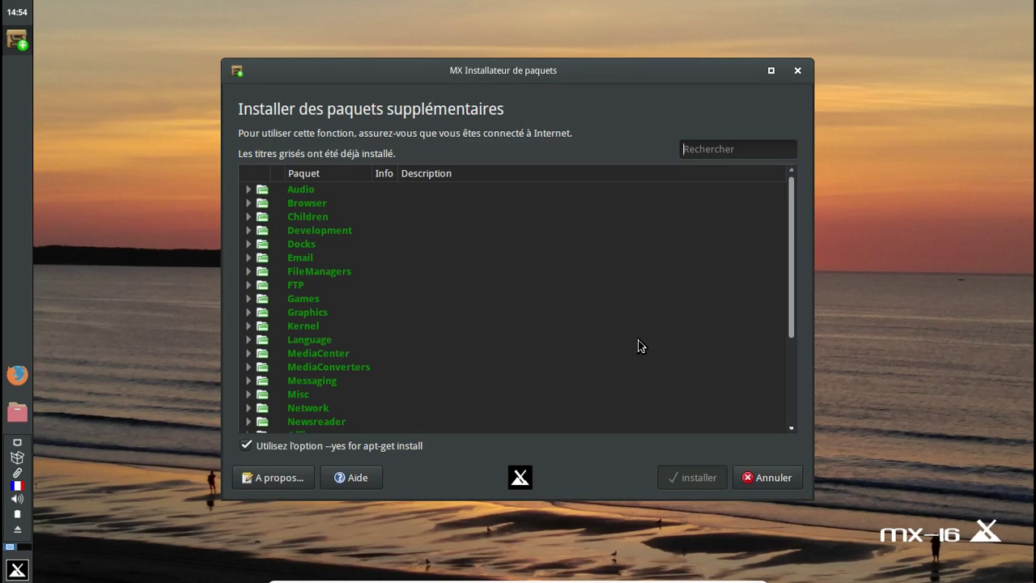
# Step: Search the package installer for "hplip", check the Printing category, and clear the search
pyautogui.write('hplip')
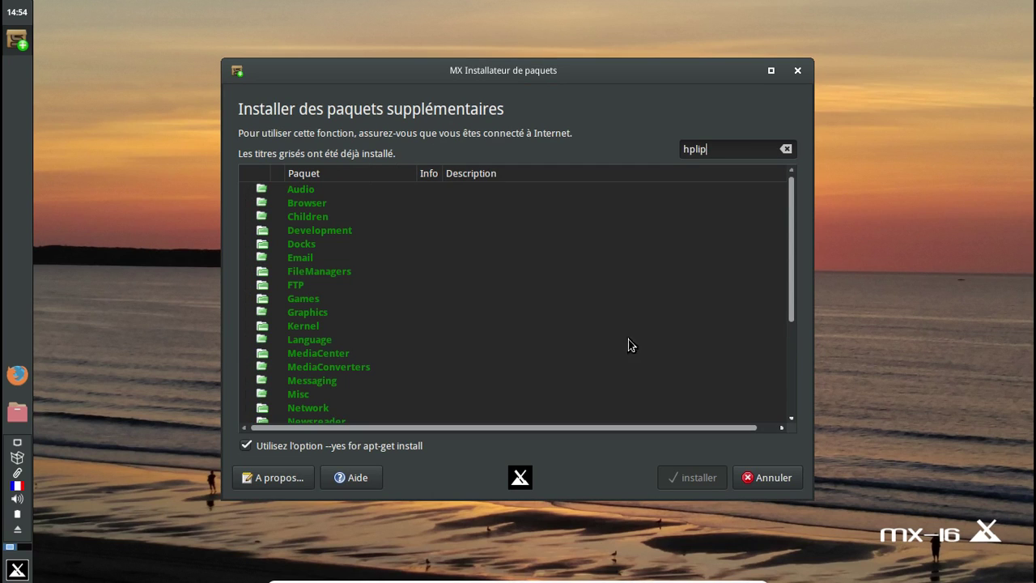
pyautogui.scroll(-4, 376, 339)
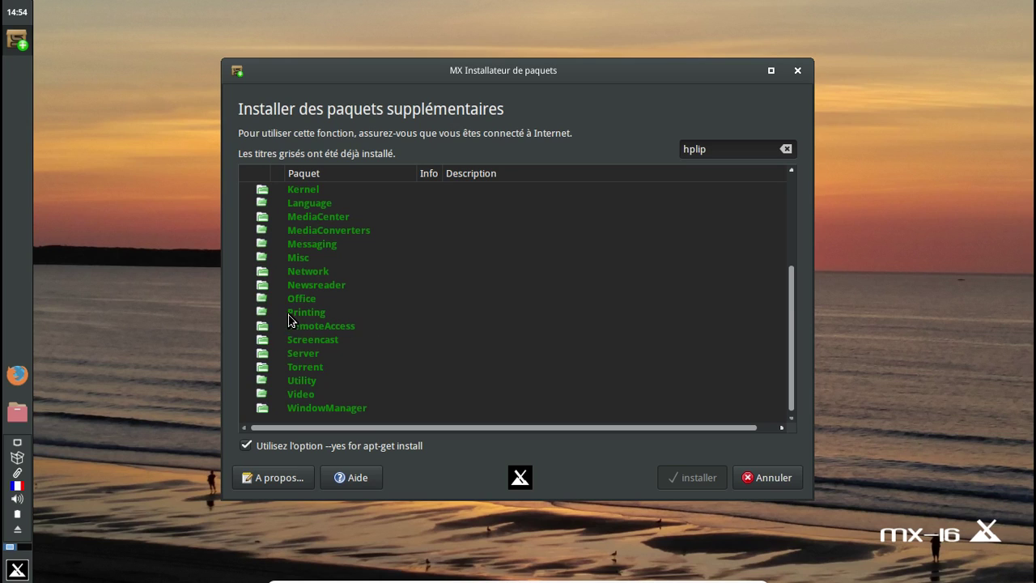
pyautogui.click(288, 313)
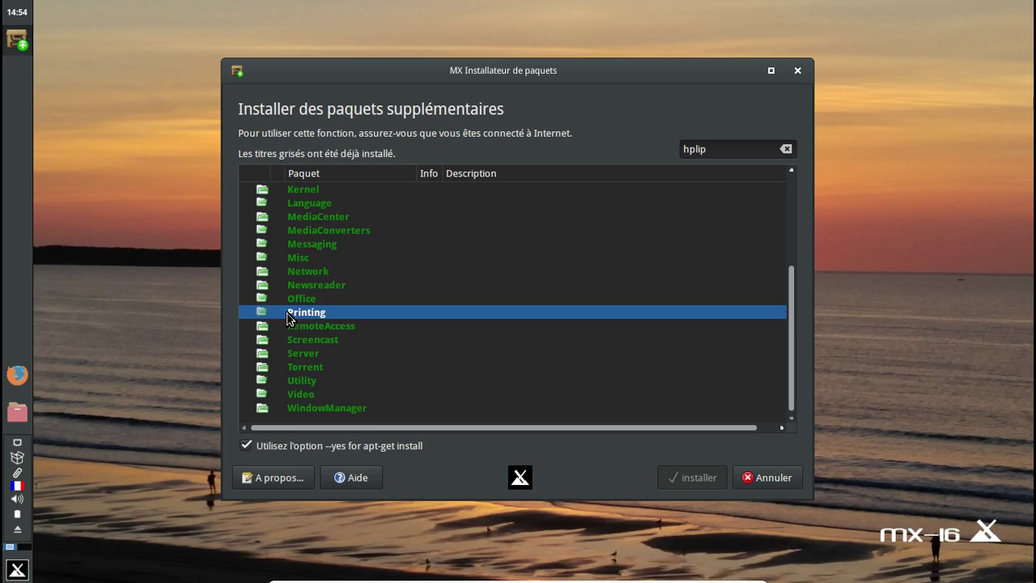
pyautogui.click(739, 149)
pyautogui.press('BackSpace')
pyautogui.press('BackSpace')
pyautogui.press('BackSpace')
pyautogui.press('BackSpace')
pyautogui.press('BackSpace')
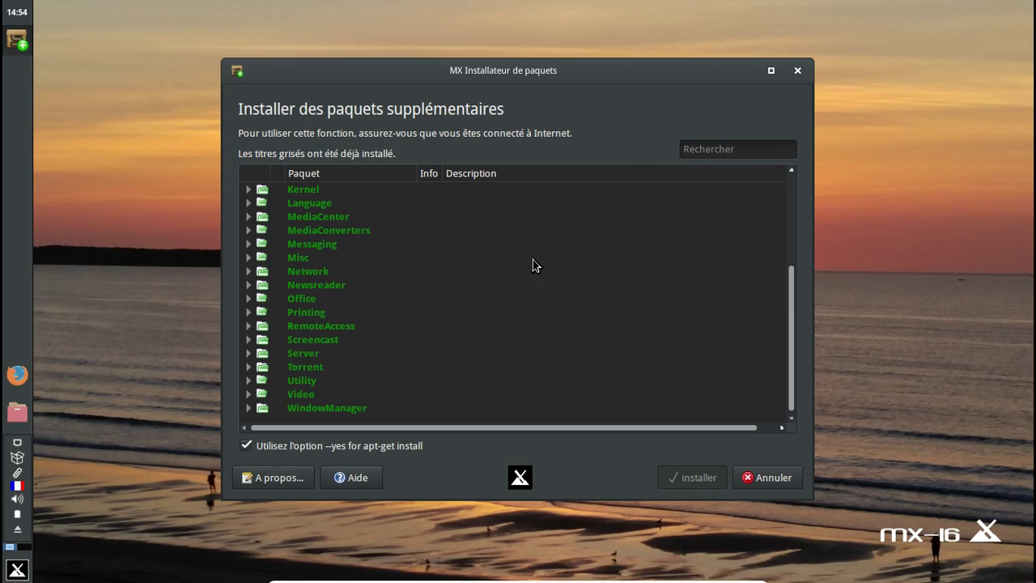
# Step: Expand the Printing category and check which packages HP_printing_extras would install, closing the info window
pyautogui.click(248, 311)
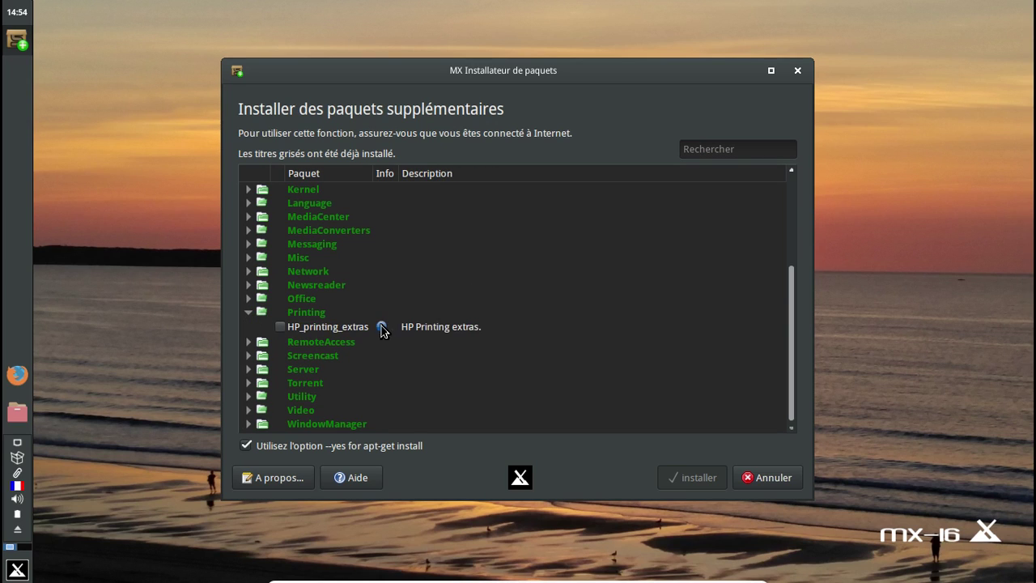
pyautogui.click(413, 327)
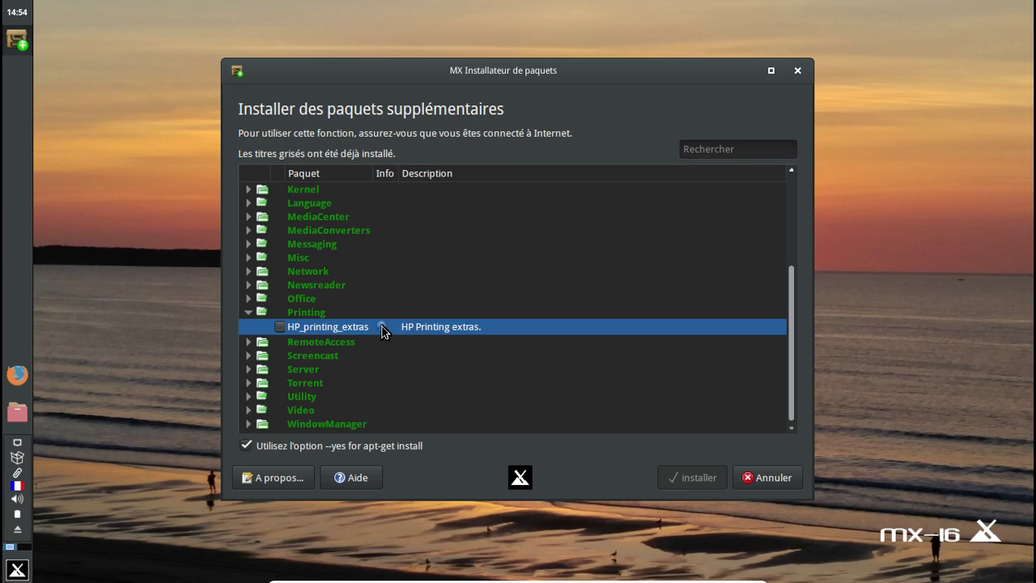
pyautogui.click(382, 326)
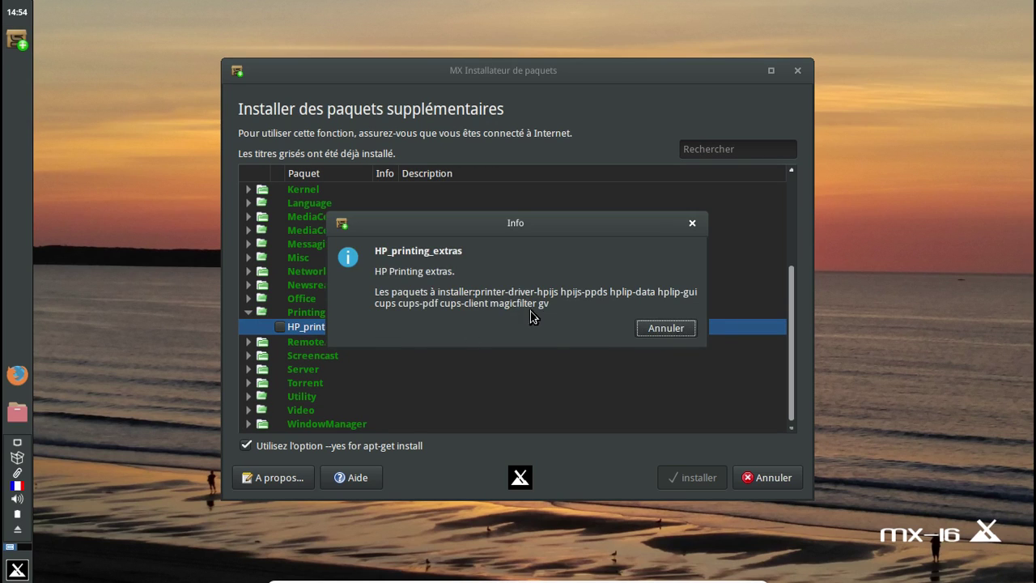
pyautogui.click(666, 328)
# Step: Try to install HP_printing_extras with the package update details shown
pyautogui.click(280, 327)
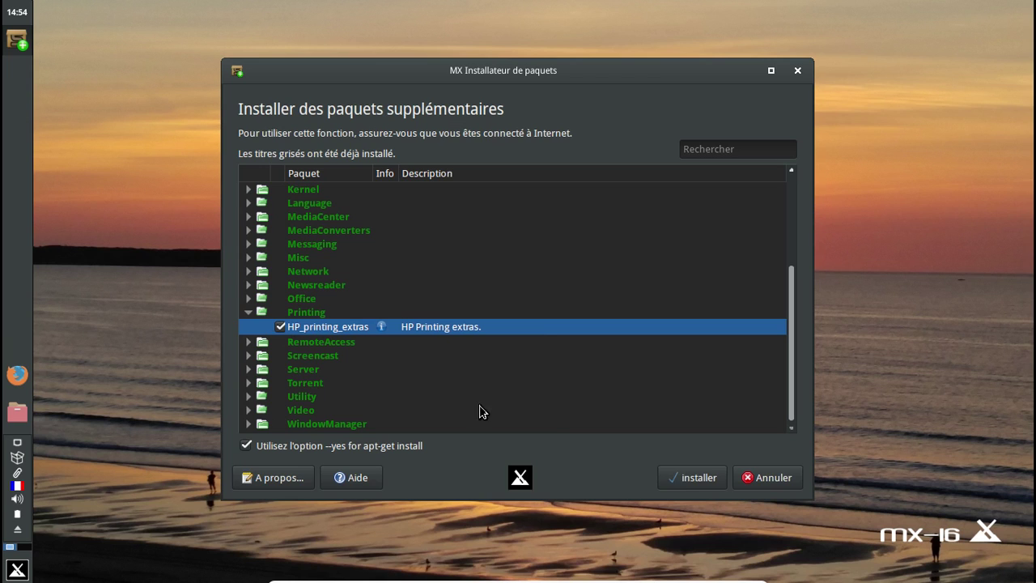
pyautogui.click(692, 478)
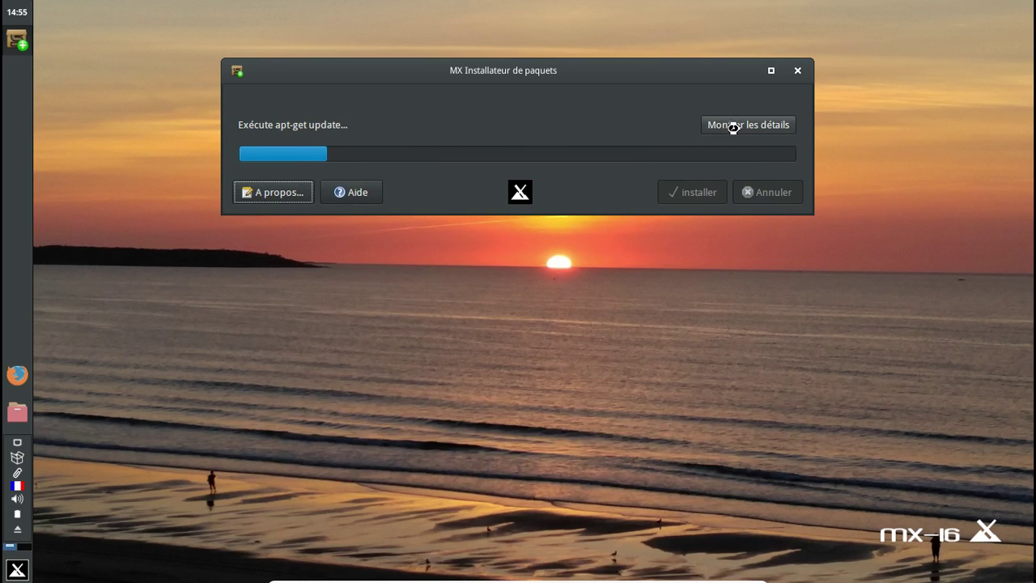
pyautogui.click(732, 124)
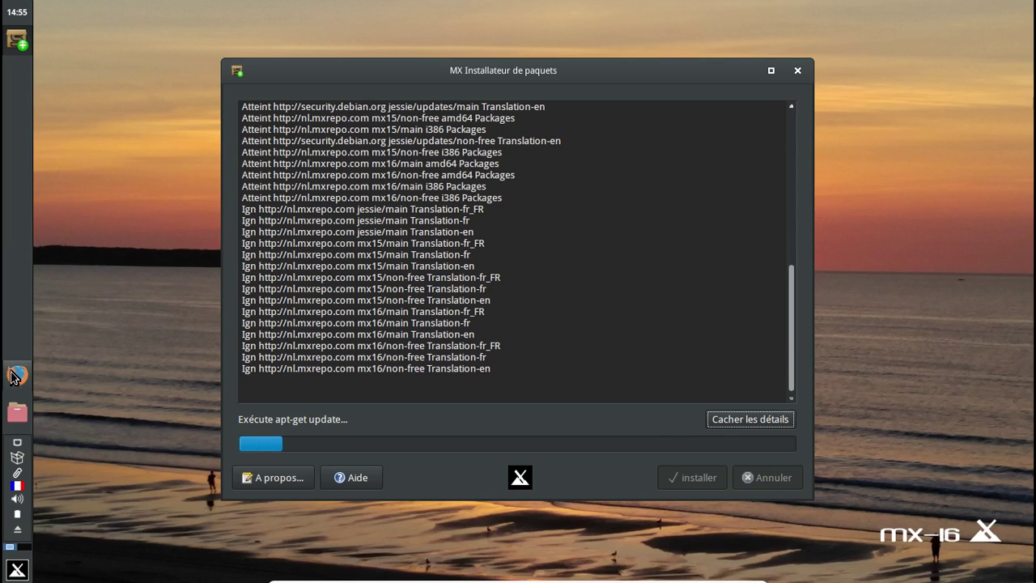
# Step: Switch to Firefox, reposition its window over the package installer, and go to youtube.com
pyautogui.click(13, 375)
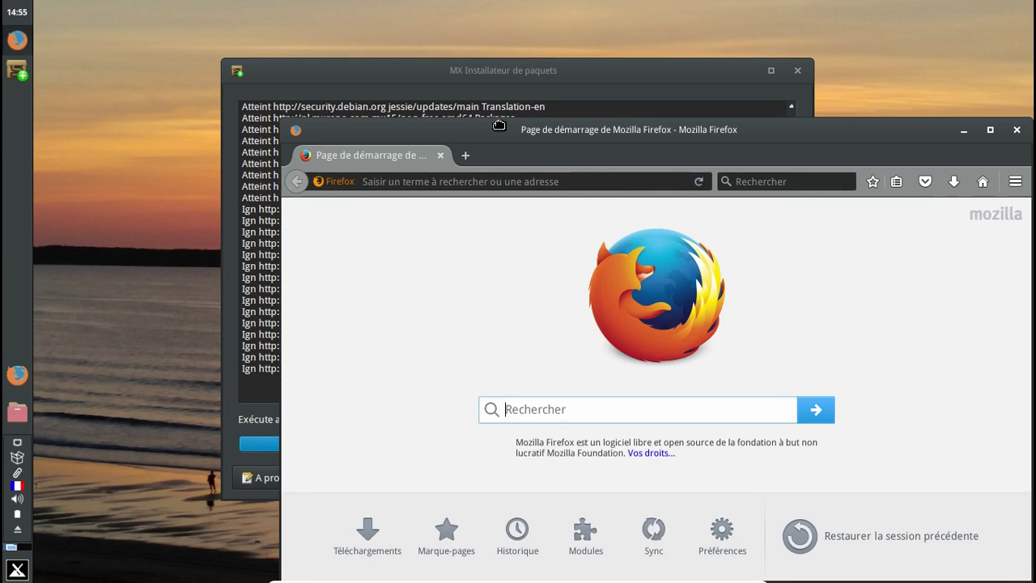
pyautogui.moveTo(522, 138); pyautogui.dragTo(398, 81)
pyautogui.click(356, 125)
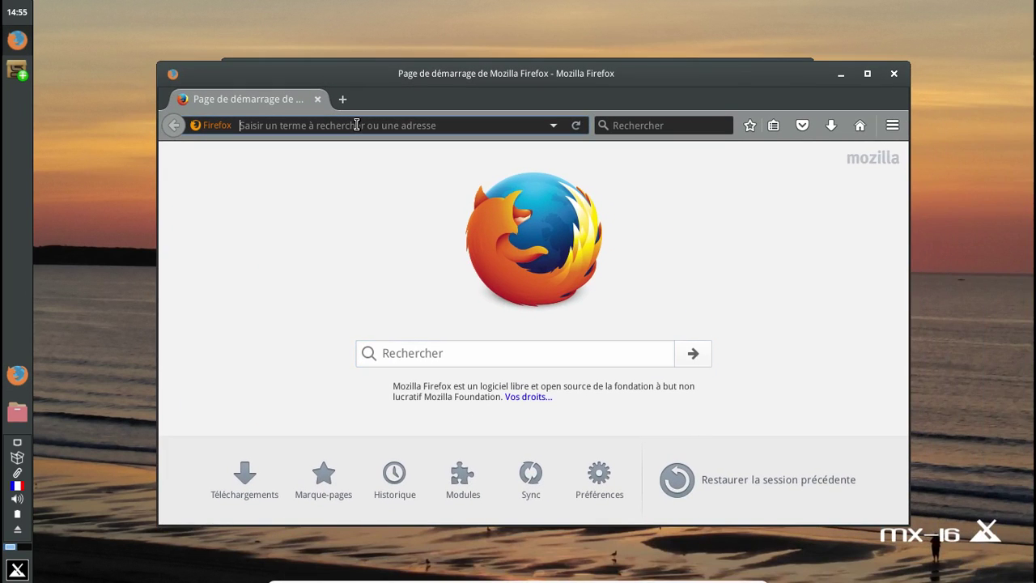
pyautogui.write('youtube.com')
pyautogui.press('Return')
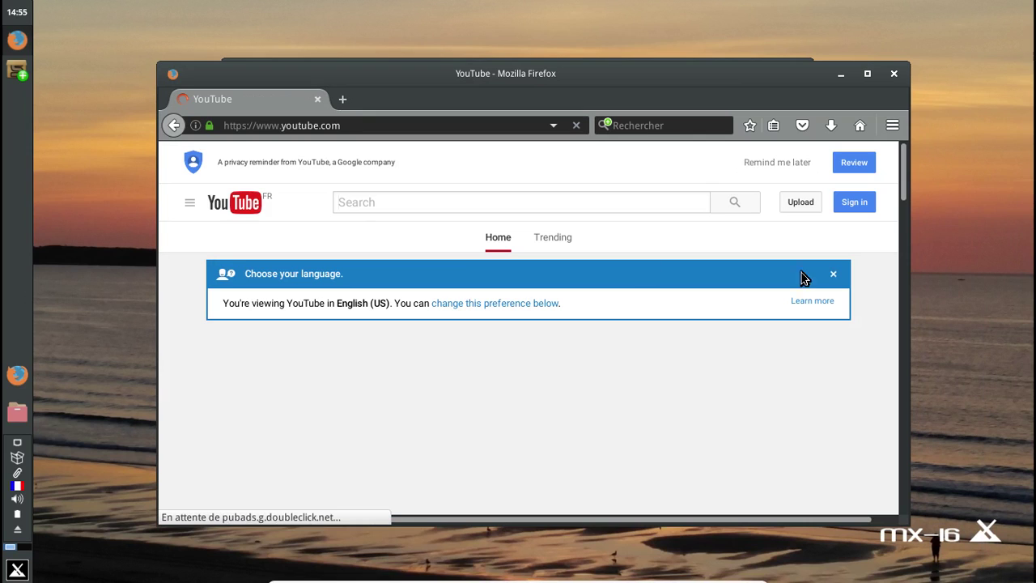
# Step: Browse the recommended videos on the YouTube home page down to the Nat Geo Wild channel
pyautogui.scroll(-2, 687, 328)
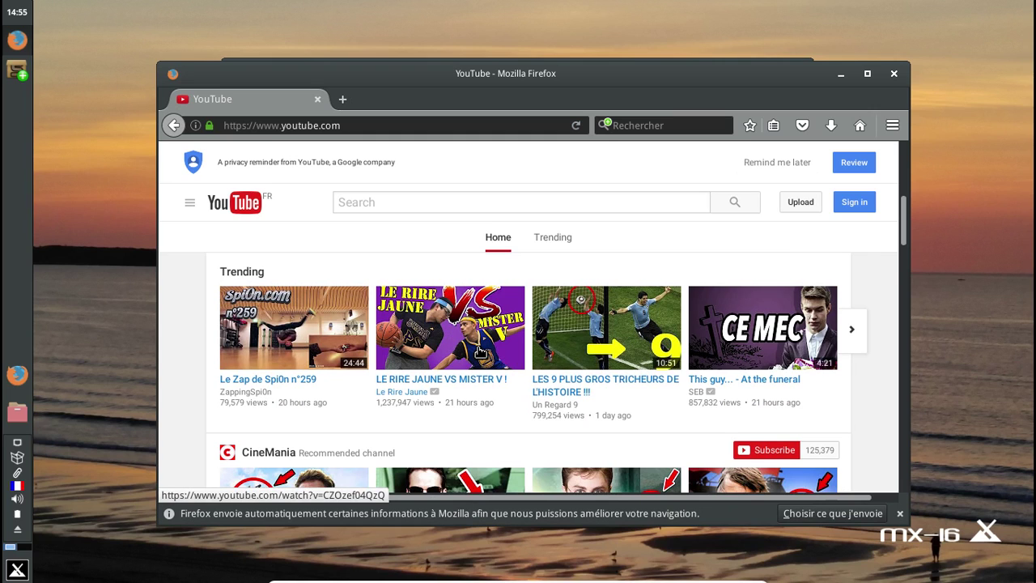
pyautogui.scroll(-3, 480, 350)
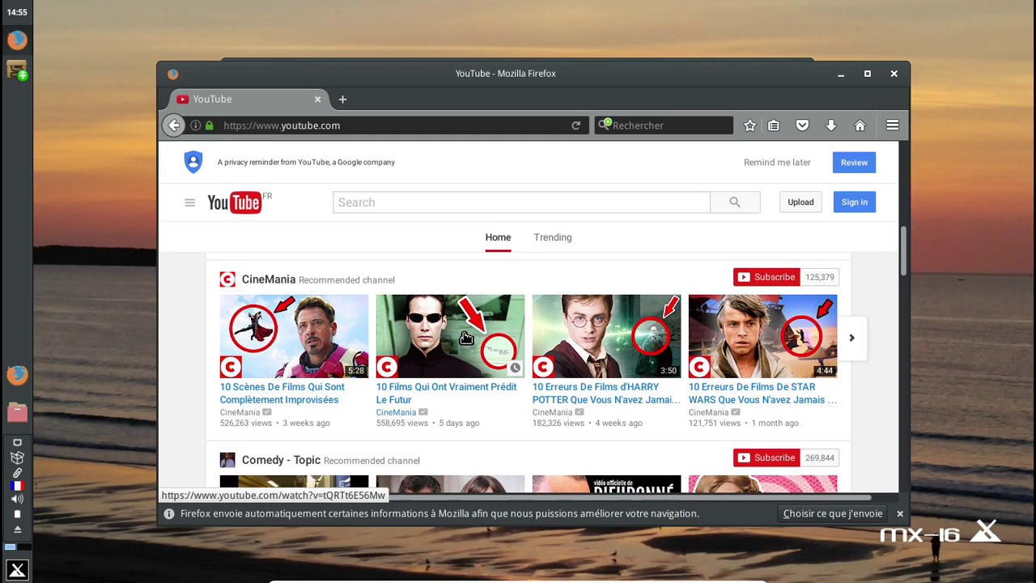
pyautogui.scroll(-2, 601, 327)
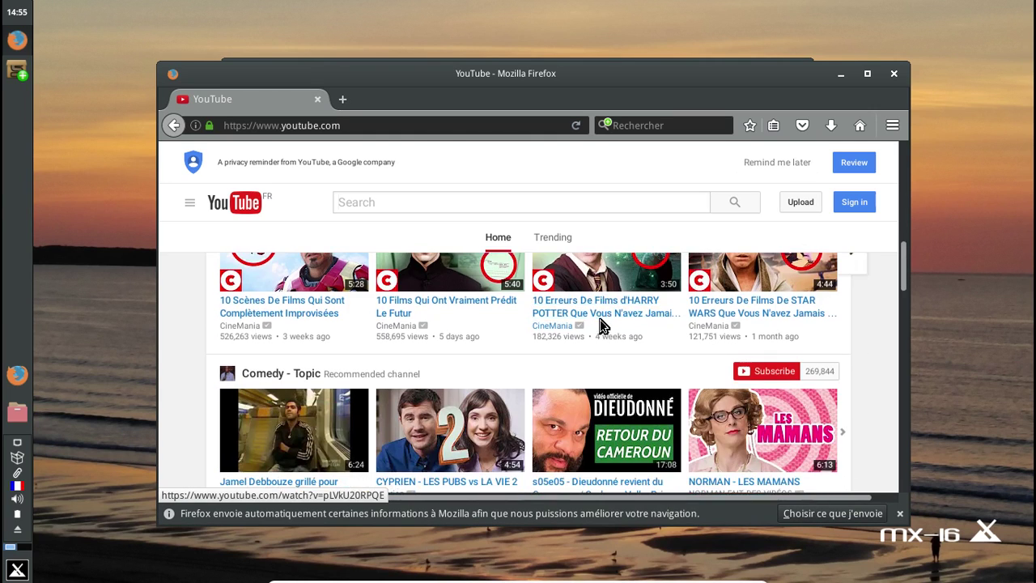
pyautogui.scroll(-4, 601, 324)
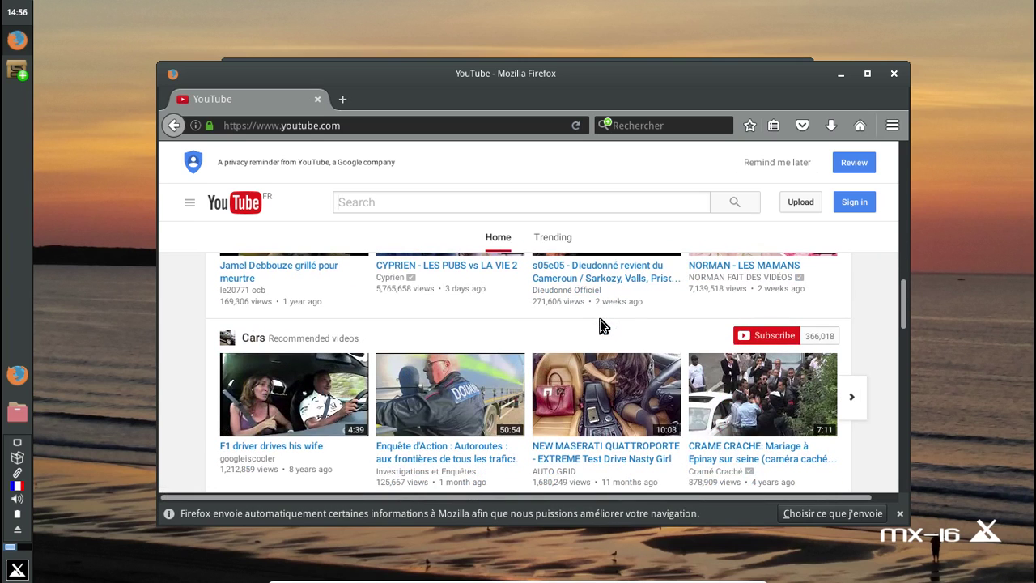
pyautogui.scroll(-1, 601, 323)
pyautogui.scroll(-1, 600, 324)
pyautogui.scroll(-3, 600, 323)
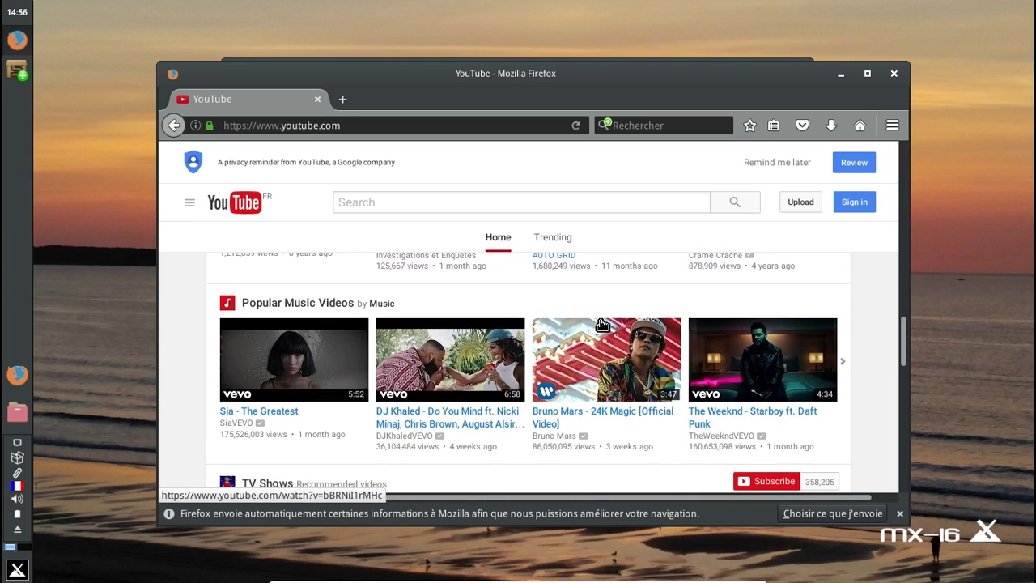
pyautogui.scroll(-2, 600, 323)
pyautogui.scroll(-3, 601, 323)
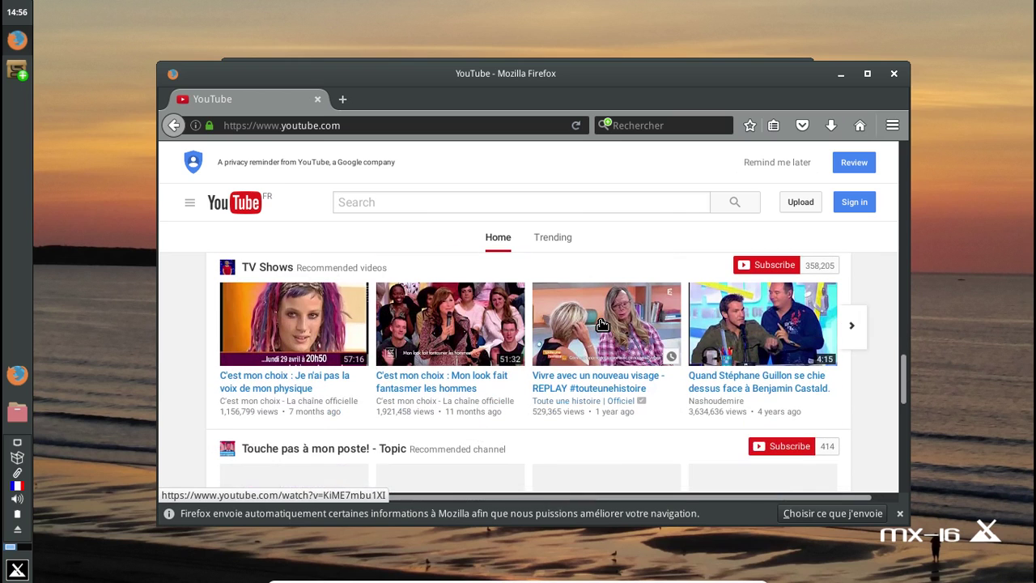
pyautogui.scroll(-1, 600, 323)
pyautogui.scroll(-4, 603, 324)
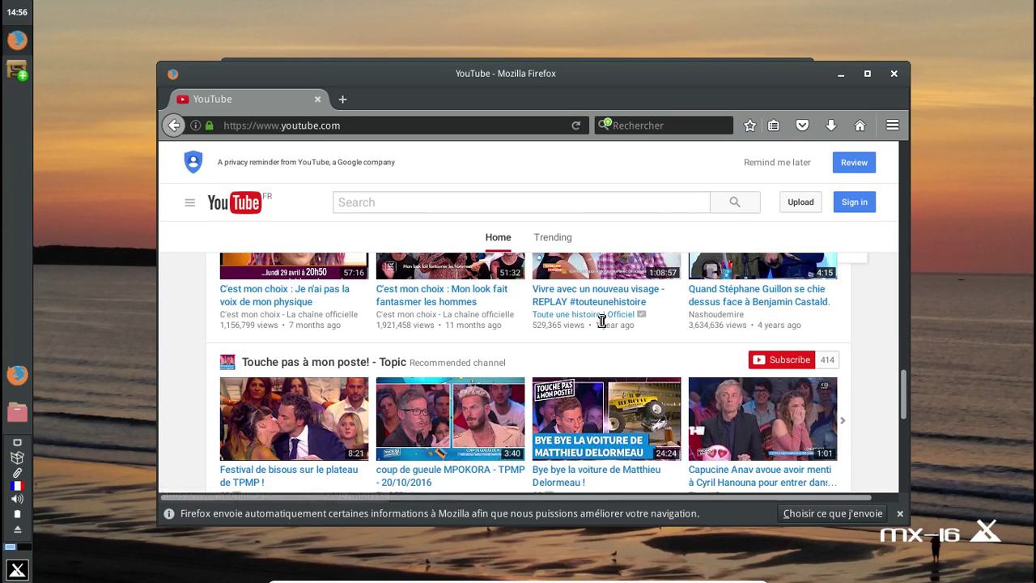
pyautogui.scroll(-3, 602, 323)
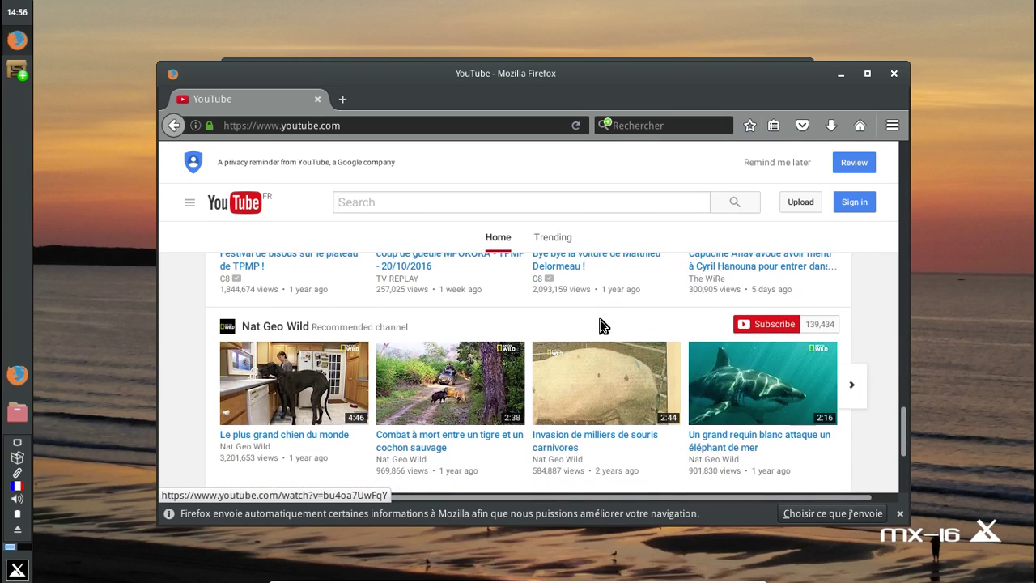
# Step: Play the Nat Geo Wild video "Le plus grand chien du monde" and close Firefox
pyautogui.click(317, 368)
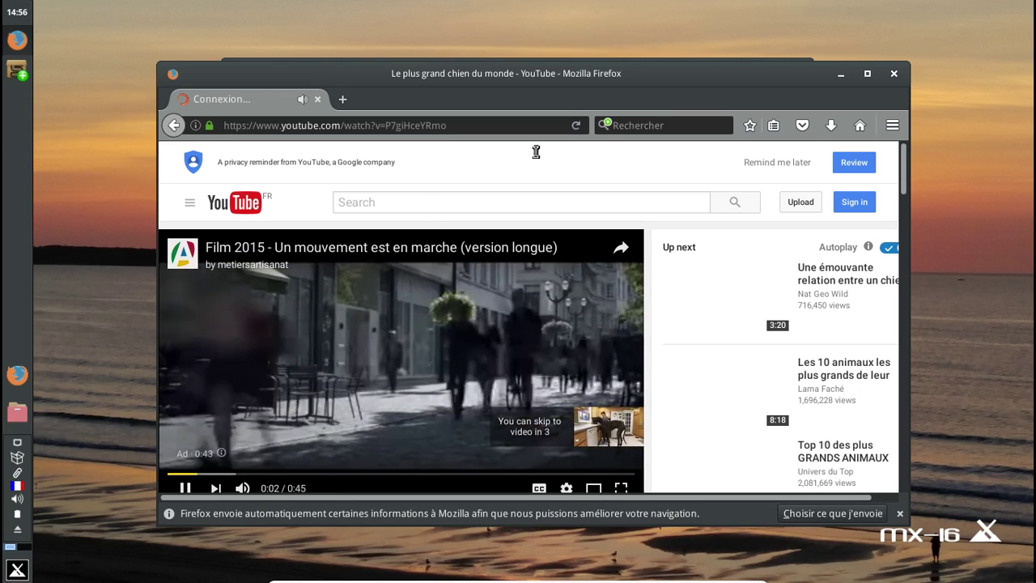
pyautogui.click(894, 73)
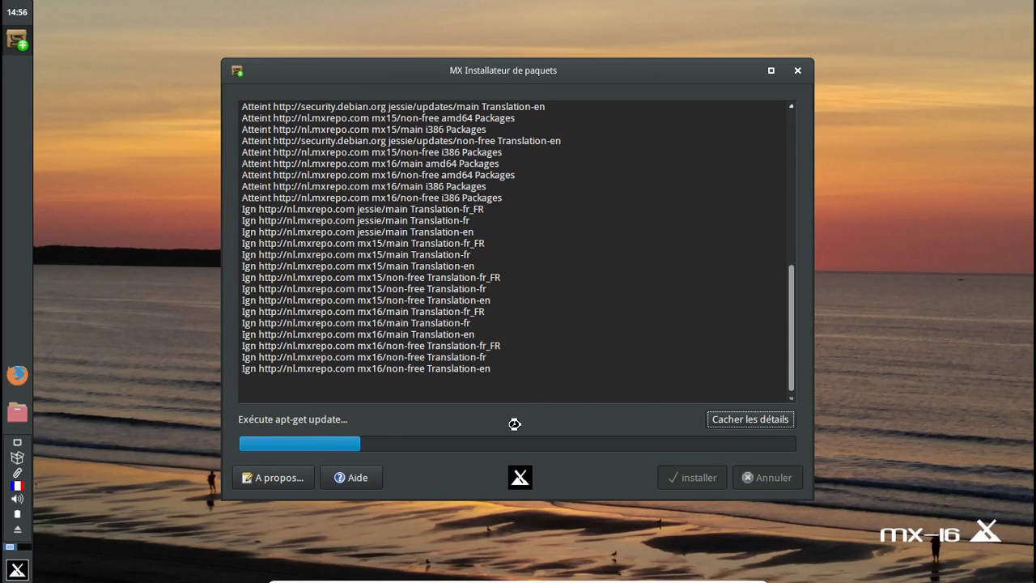
# Step: Abort the running package installation and relaunch the Package Installer, starting MX Tools again from the favourite applications
pyautogui.click(797, 70)
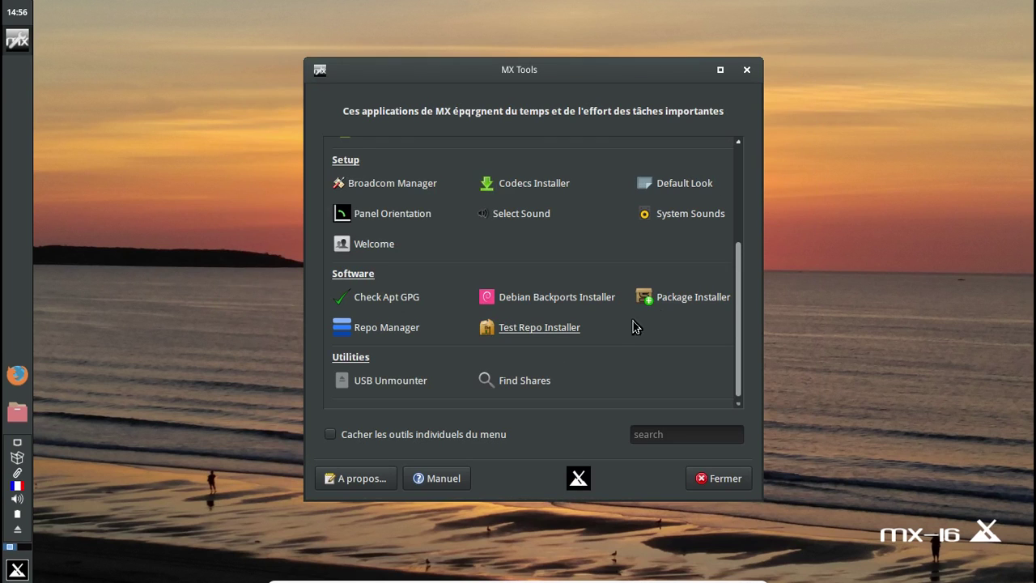
pyautogui.click(670, 297)
pyautogui.click(648, 398)
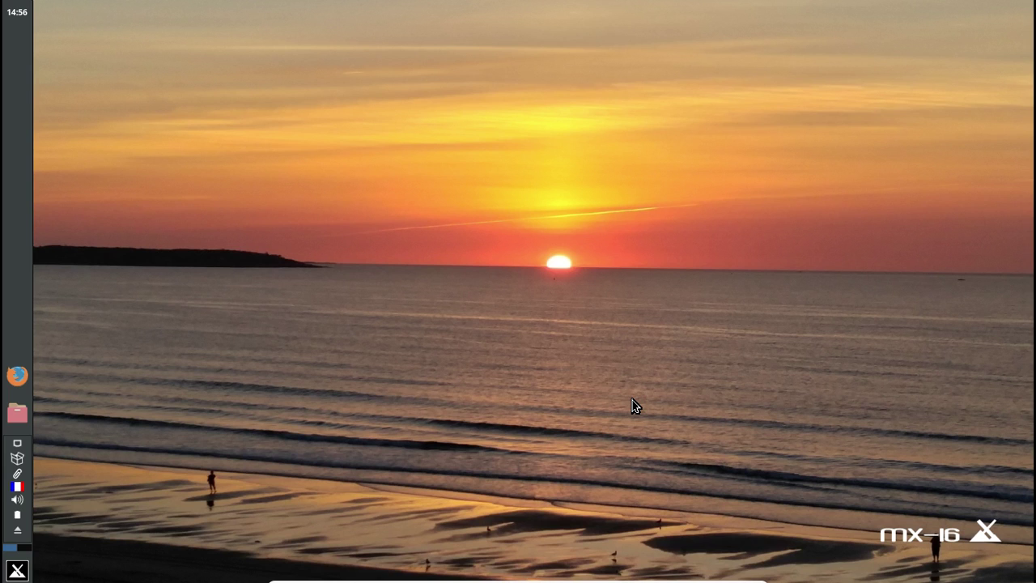
pyautogui.click(17, 571)
pyautogui.click(104, 328)
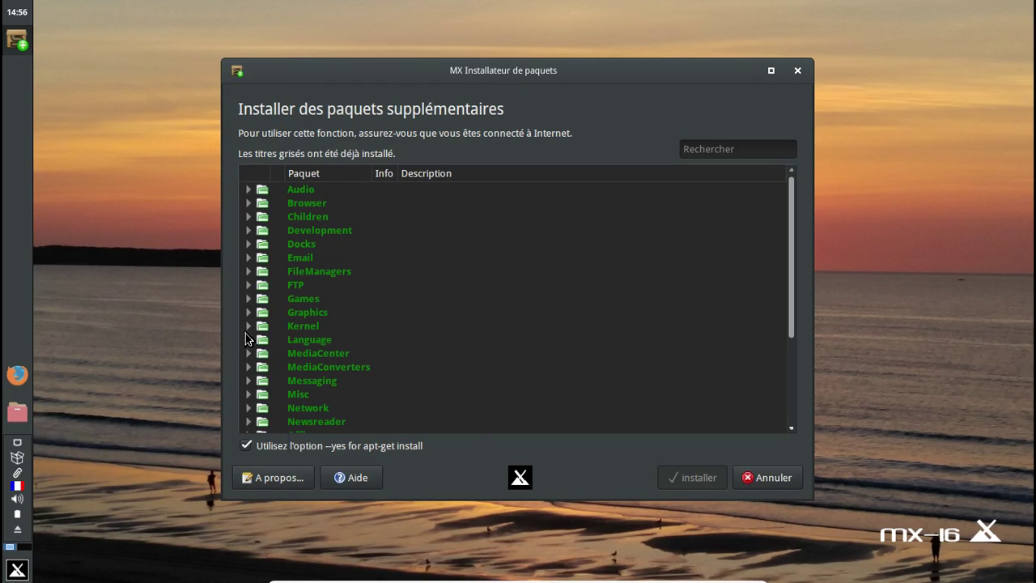
# Step: Close the package installer and restart it from MX Tools, dismissing the permissions notice and the package lock error
pyautogui.click(799, 70)
pyautogui.scroll(-5, 689, 300)
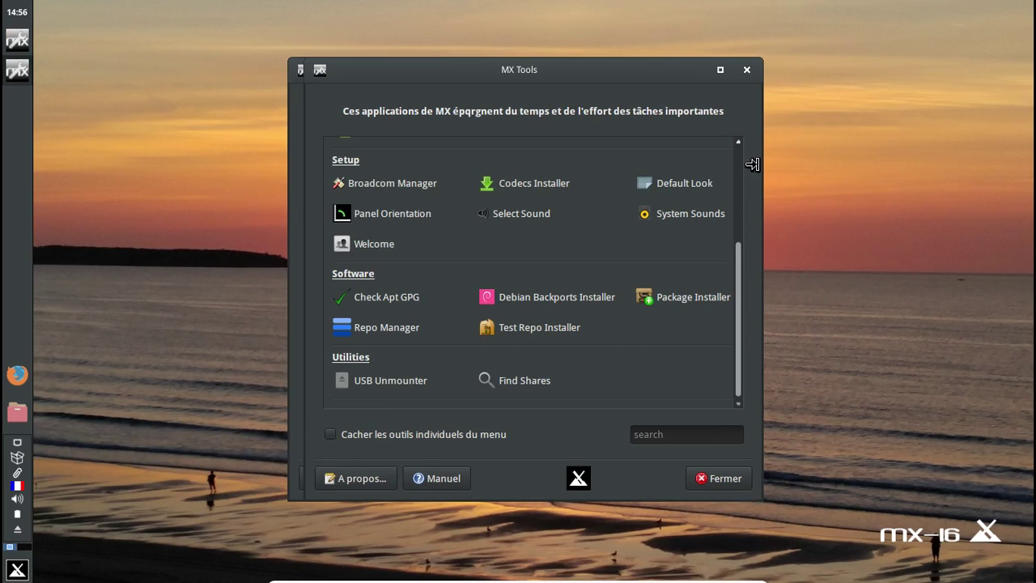
pyautogui.click(690, 300)
pyautogui.click(656, 397)
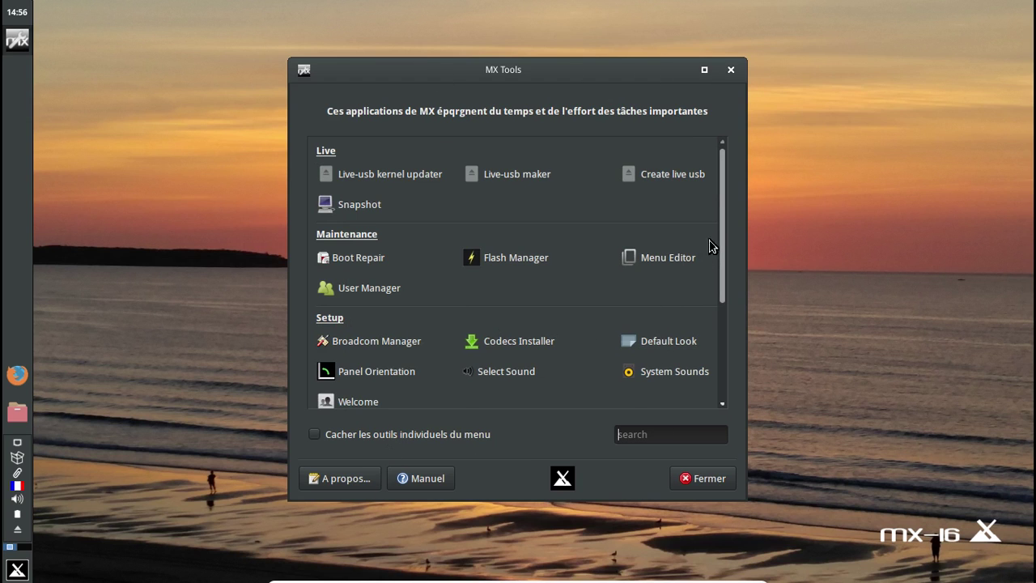
pyautogui.scroll(-5, 676, 327)
pyautogui.click(660, 302)
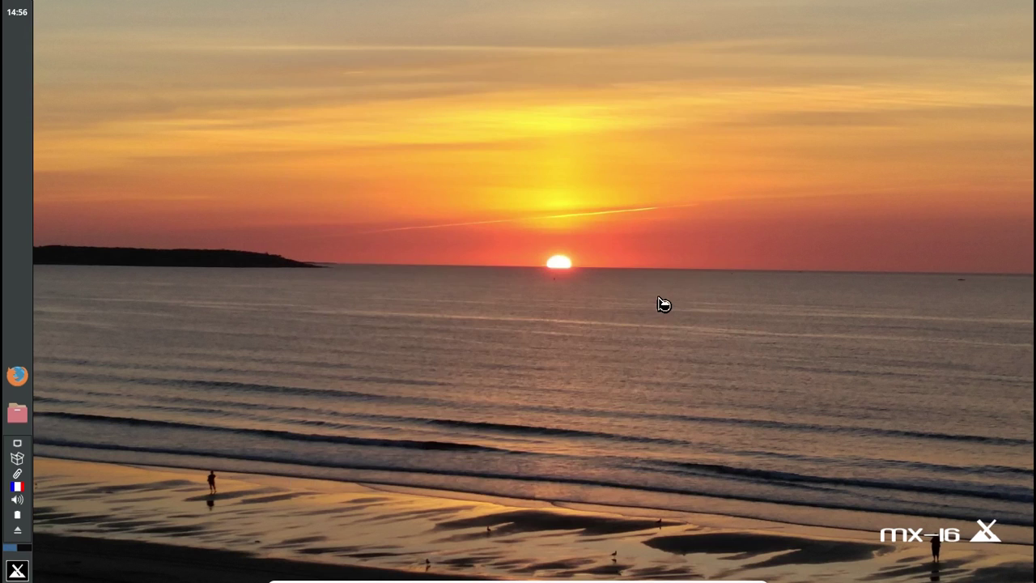
pyautogui.click(653, 399)
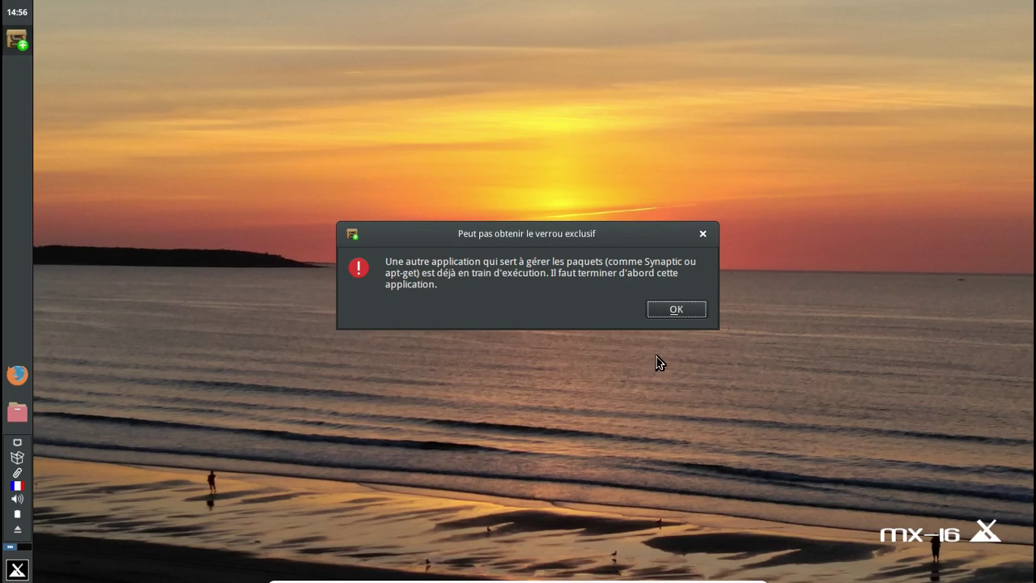
pyautogui.click(674, 309)
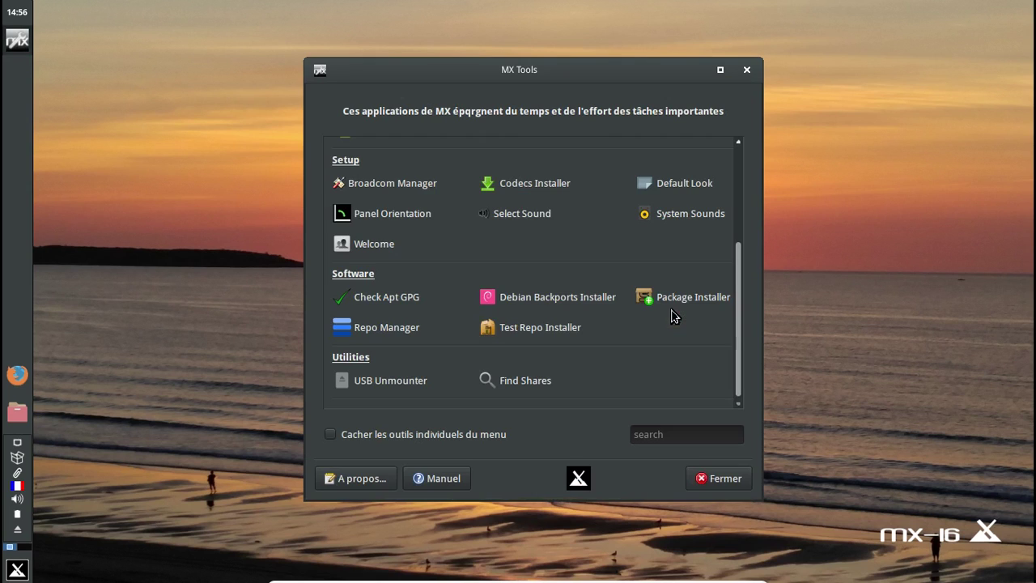
pyautogui.click(702, 479)
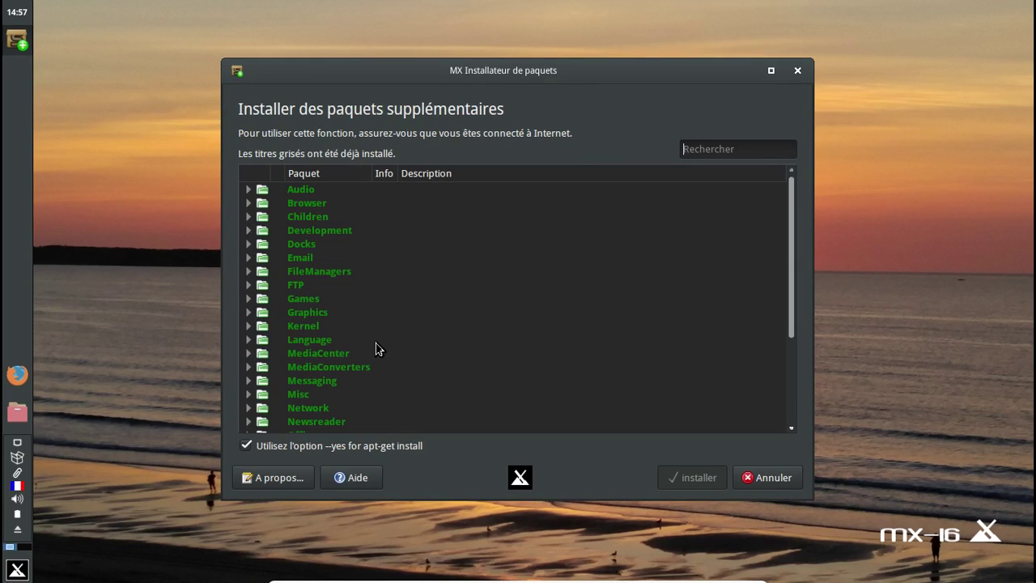
# Step: Select HP_printing_extras in the Printing category and install it with the installation details shown
pyautogui.scroll(-2, 263, 352)
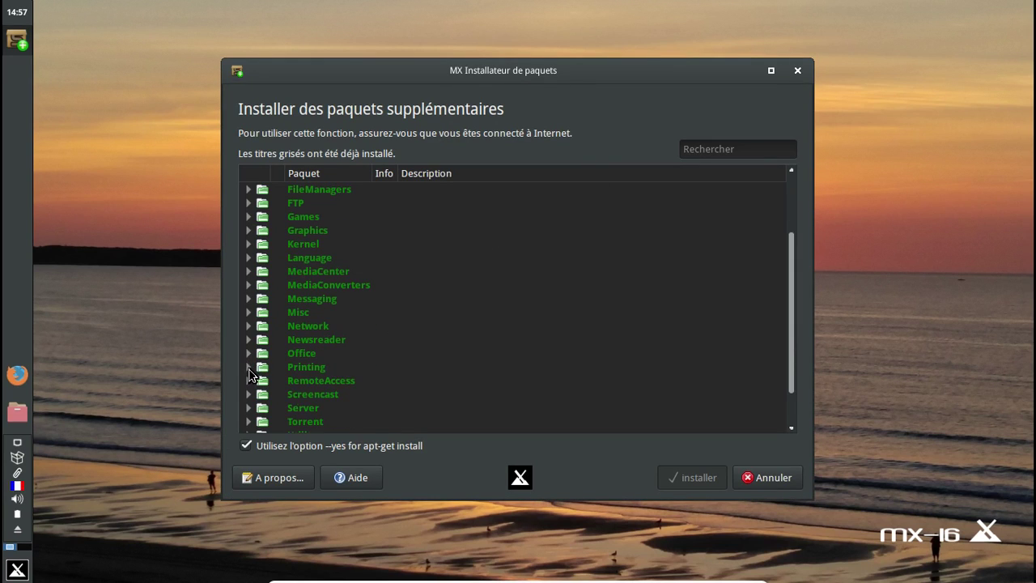
pyautogui.click(249, 367)
pyautogui.click(281, 380)
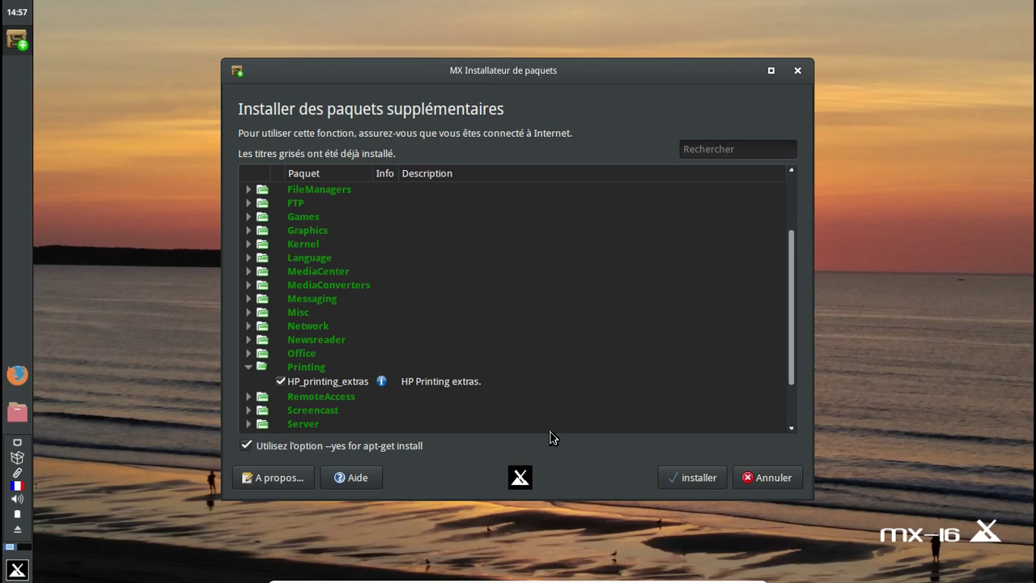
pyautogui.click(691, 478)
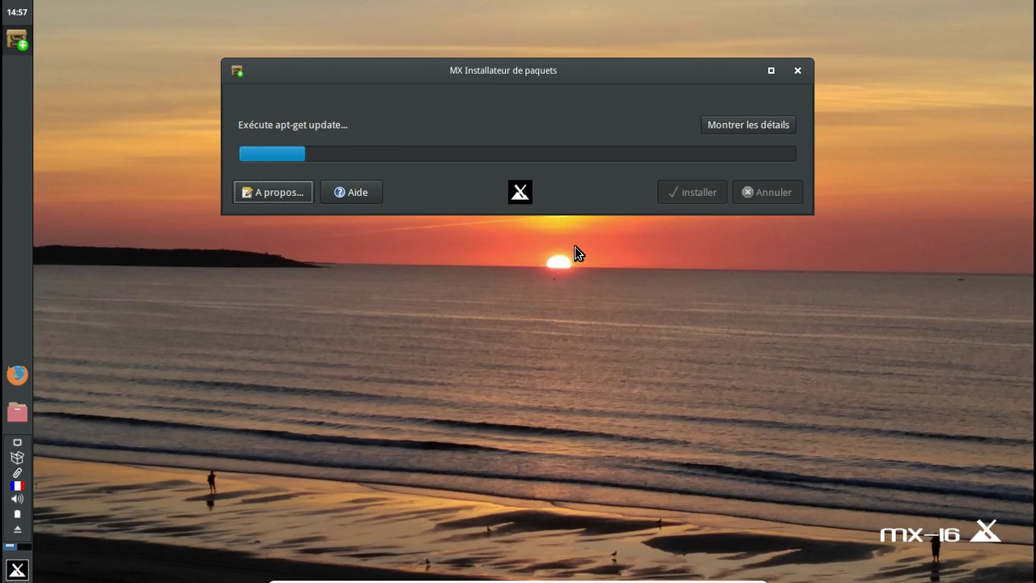
pyautogui.click(712, 124)
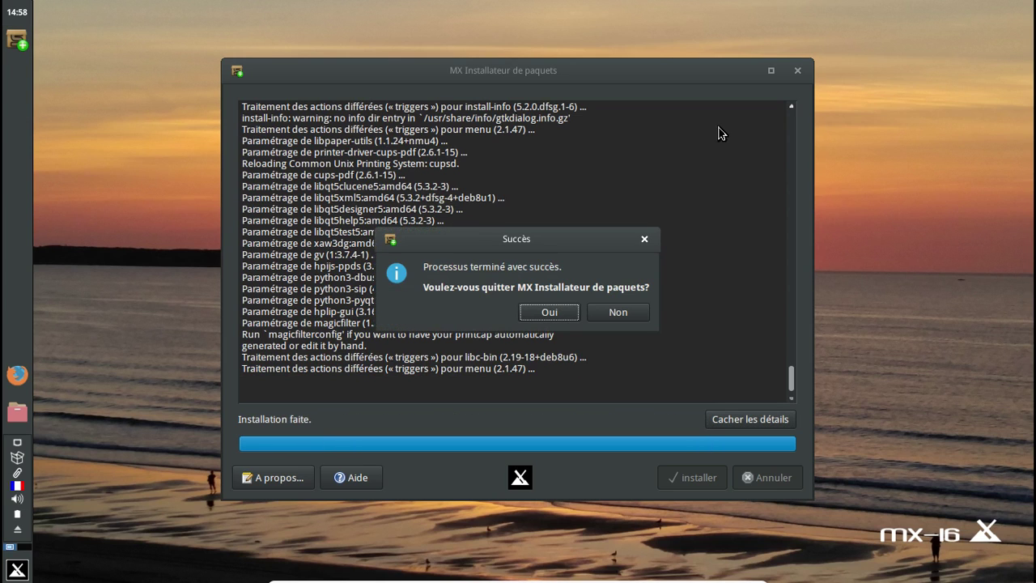
# Step: Quit the package installer and MX Tools, and launch the HPLIP Toolbox, dismissing its missing-device notice
pyautogui.click(564, 316)
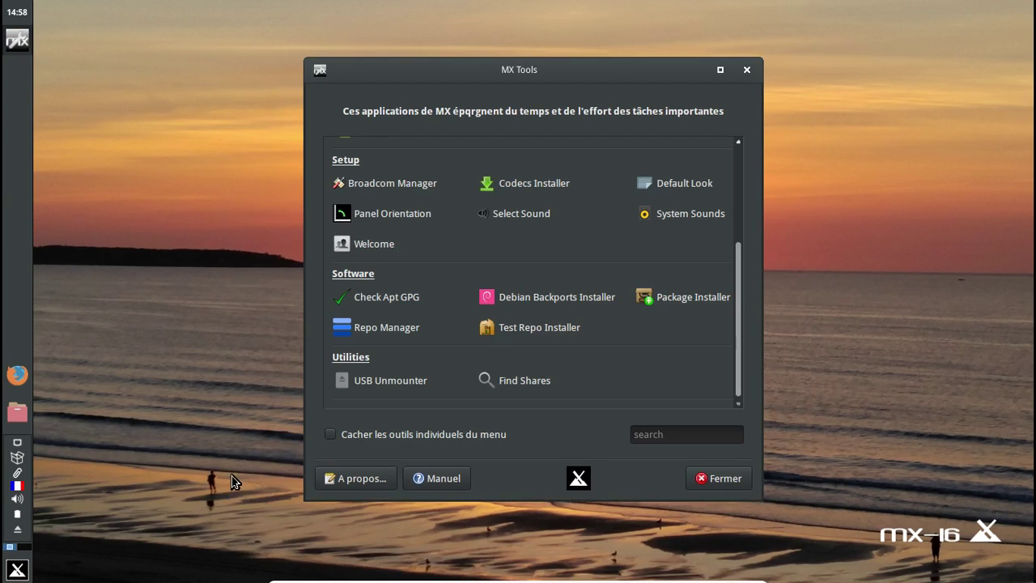
pyautogui.click(720, 477)
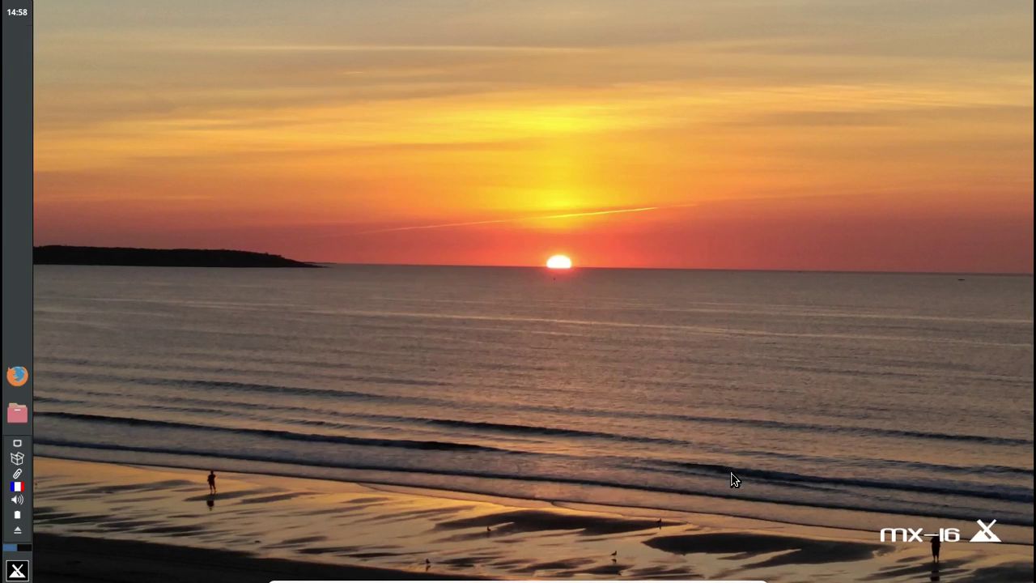
pyautogui.click(17, 572)
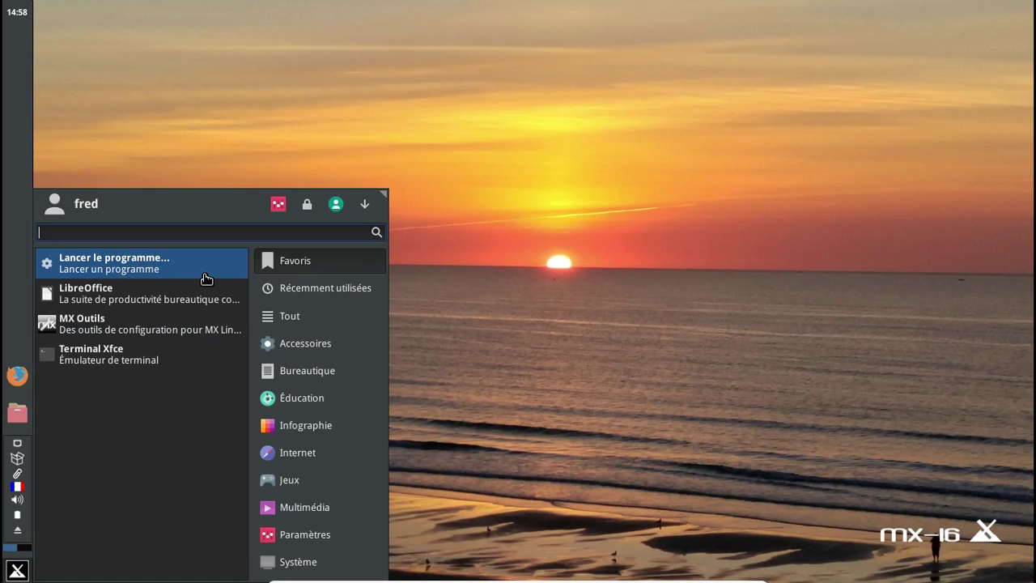
pyautogui.write('hp')
pyautogui.click(169, 288)
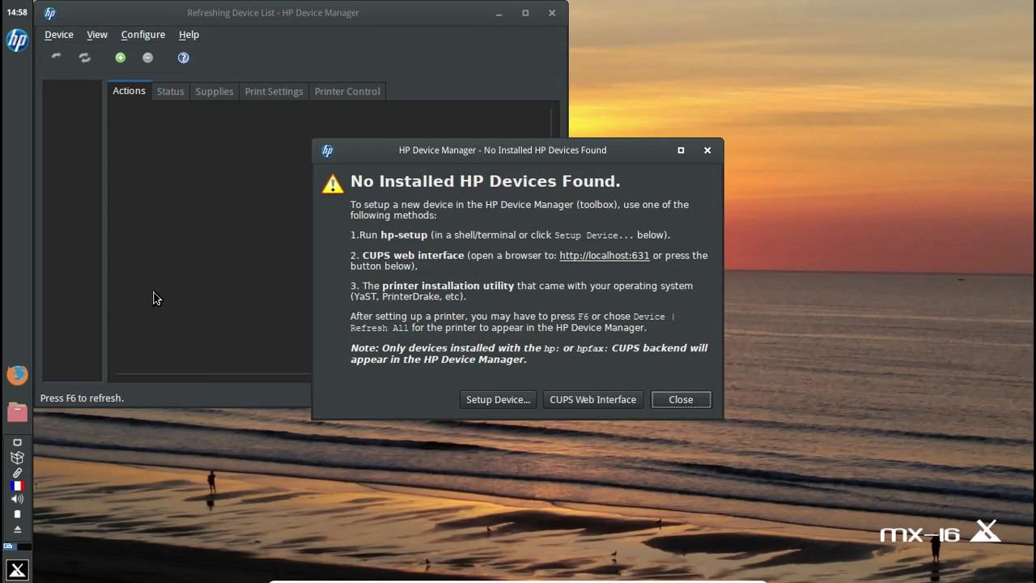
pyautogui.click(679, 402)
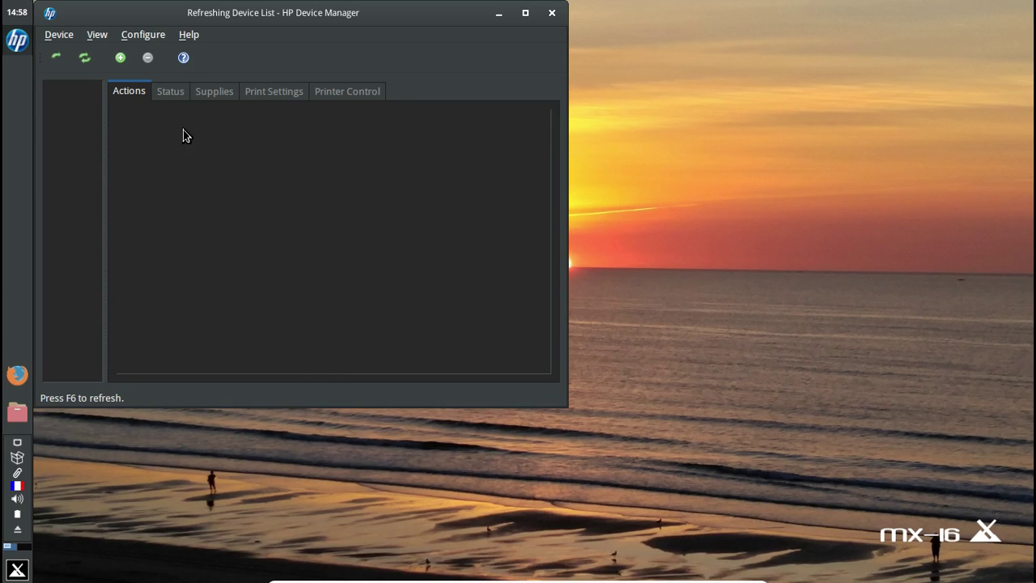
# Step: Add the USB-connected HP printer as DeskJet_2130 with the hp-deskjet_2130_series.ppd driver file
pyautogui.click(120, 58)
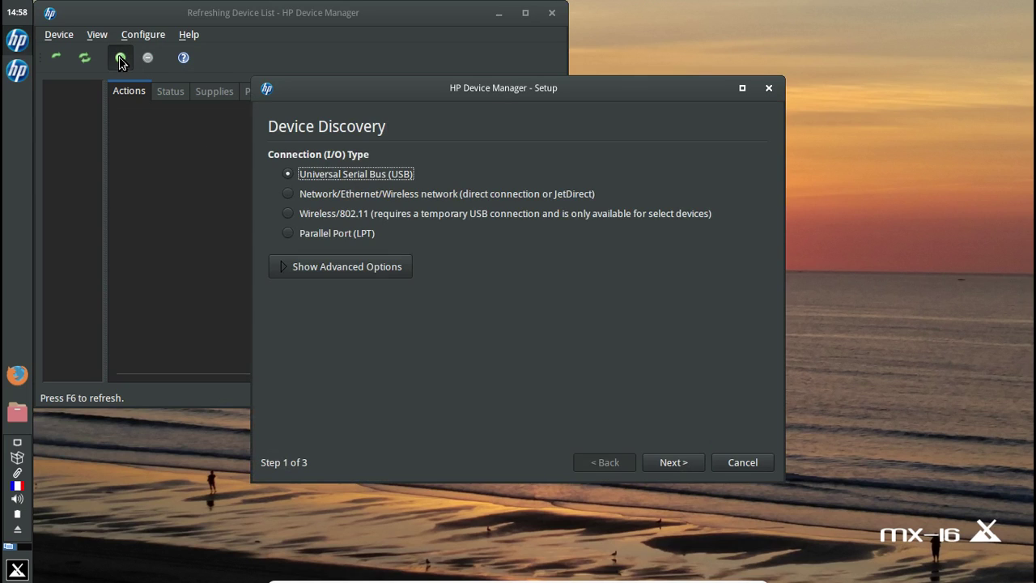
pyautogui.click(680, 468)
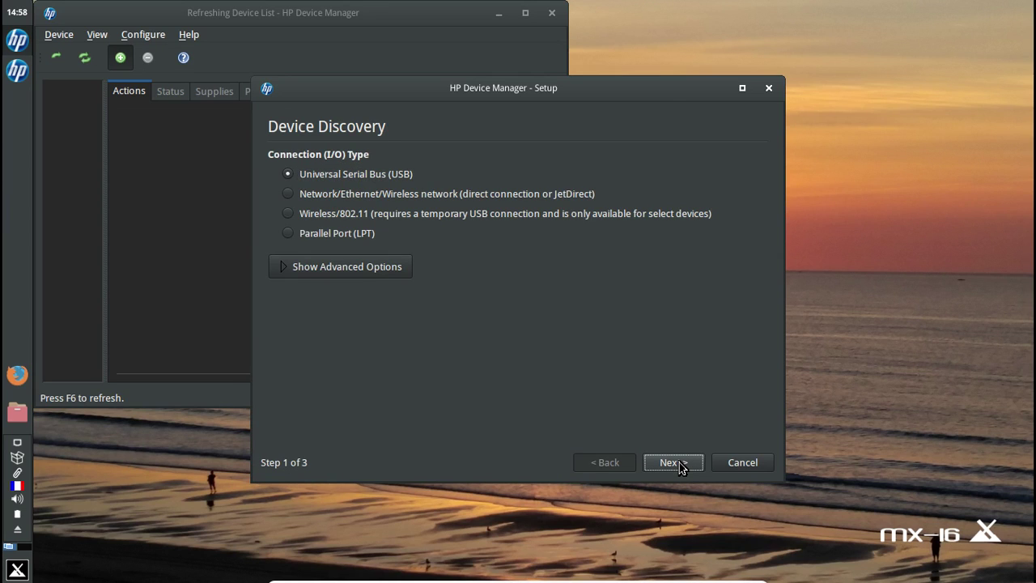
pyautogui.click(674, 462)
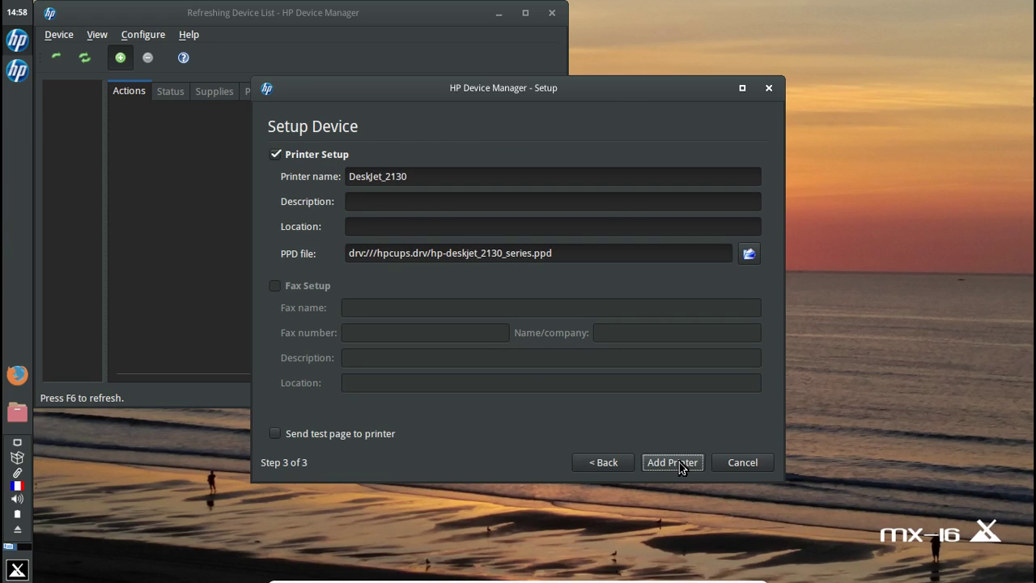
pyautogui.click(672, 462)
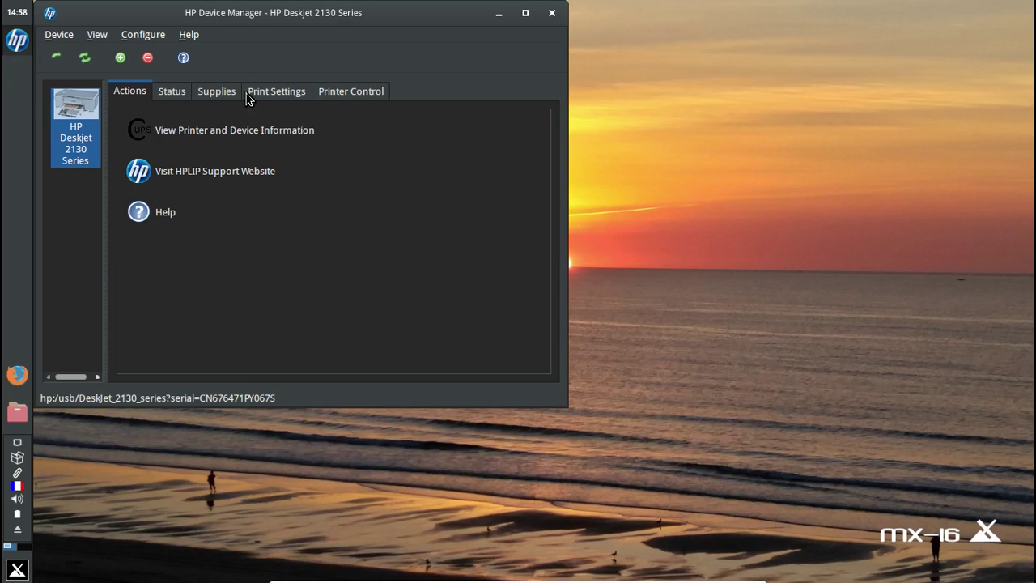
# Step: Review the HP Deskjet 2130's status, print settings, cartridge supplies and printer queue controls
pyautogui.click(175, 92)
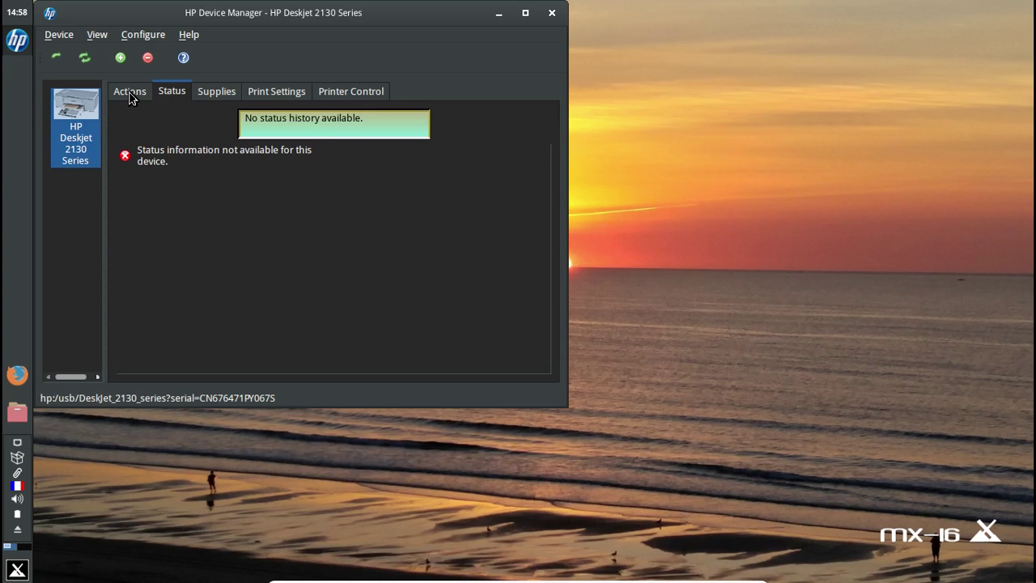
pyautogui.click(130, 94)
pyautogui.click(171, 94)
pyautogui.click(220, 92)
pyautogui.click(276, 94)
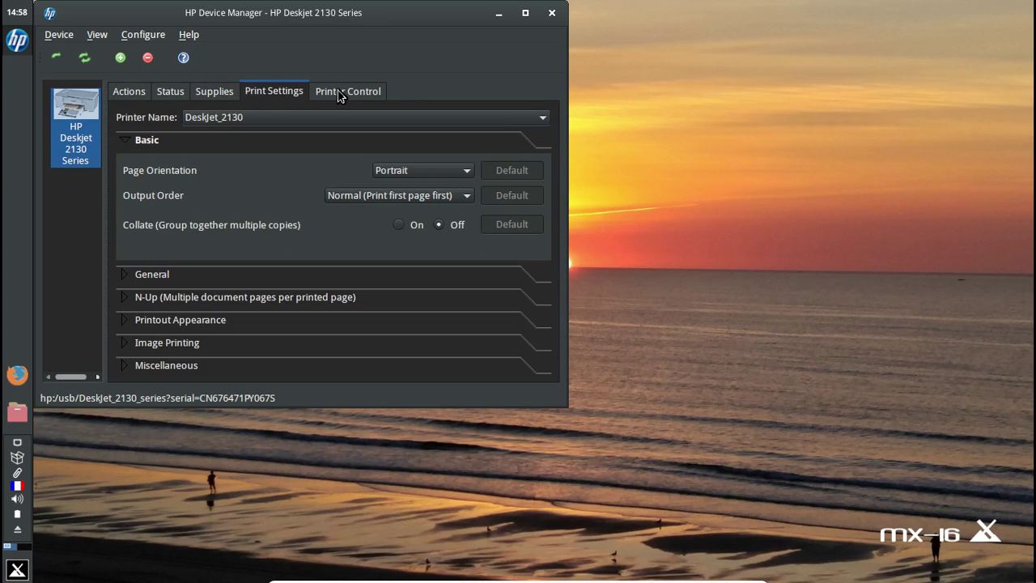
pyautogui.click(219, 93)
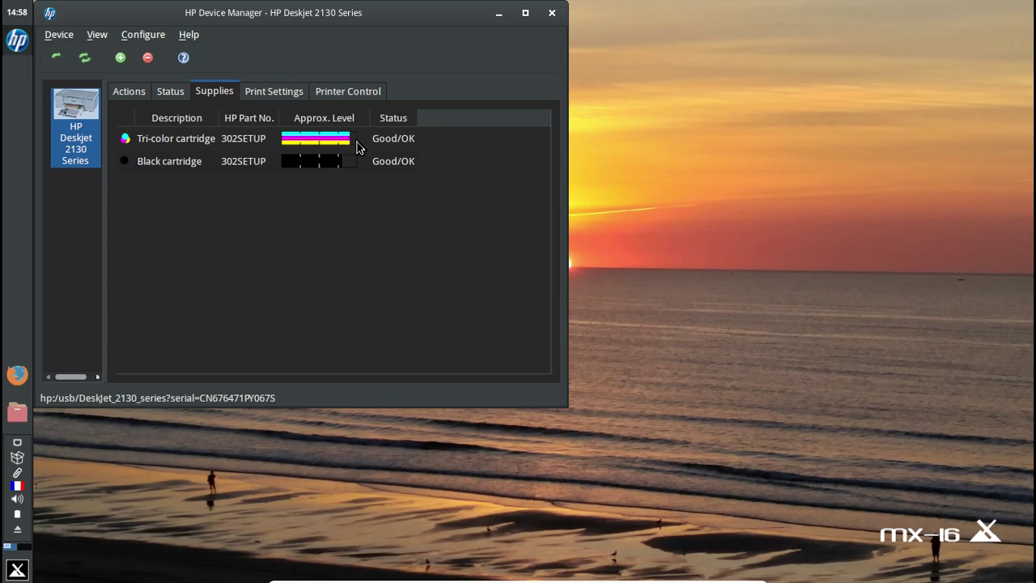
pyautogui.click(279, 89)
pyautogui.click(325, 92)
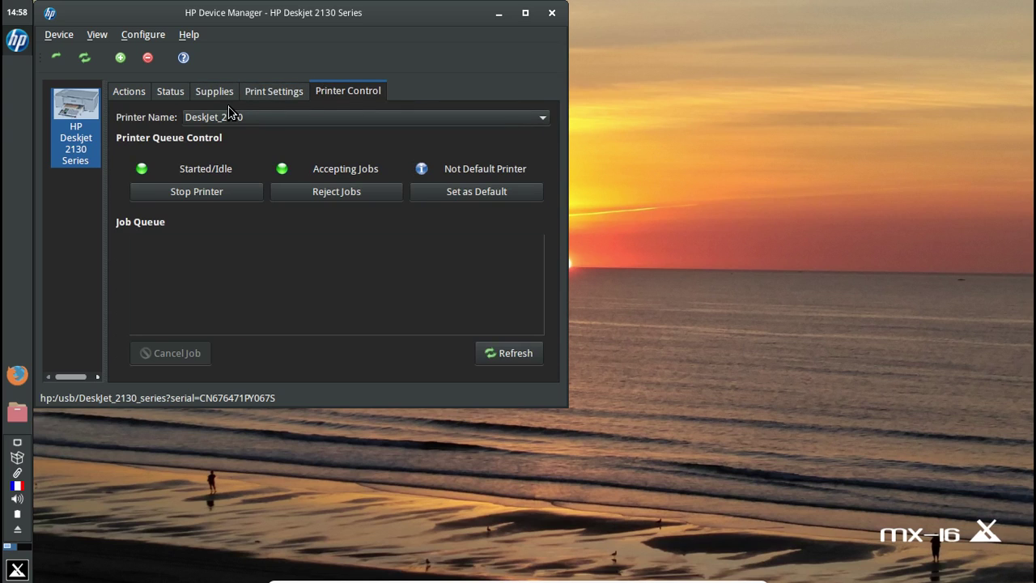
# Step: Examine the full list of actions available for the HP Deskjet 2130
pyautogui.click(208, 92)
pyautogui.click(139, 97)
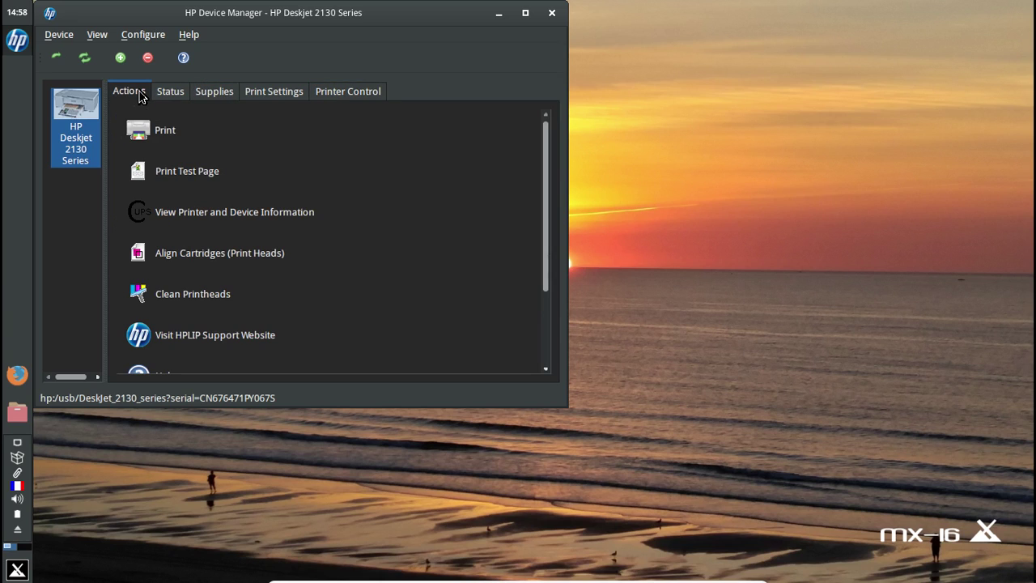
pyautogui.scroll(-2, 388, 197)
pyautogui.scroll(2, 388, 197)
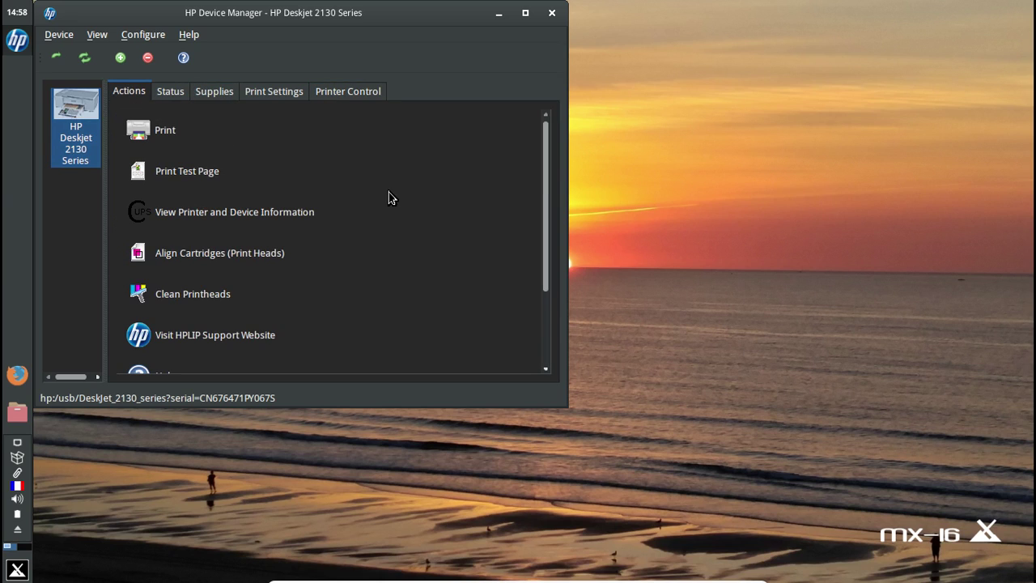
pyautogui.scroll(-2, 388, 199)
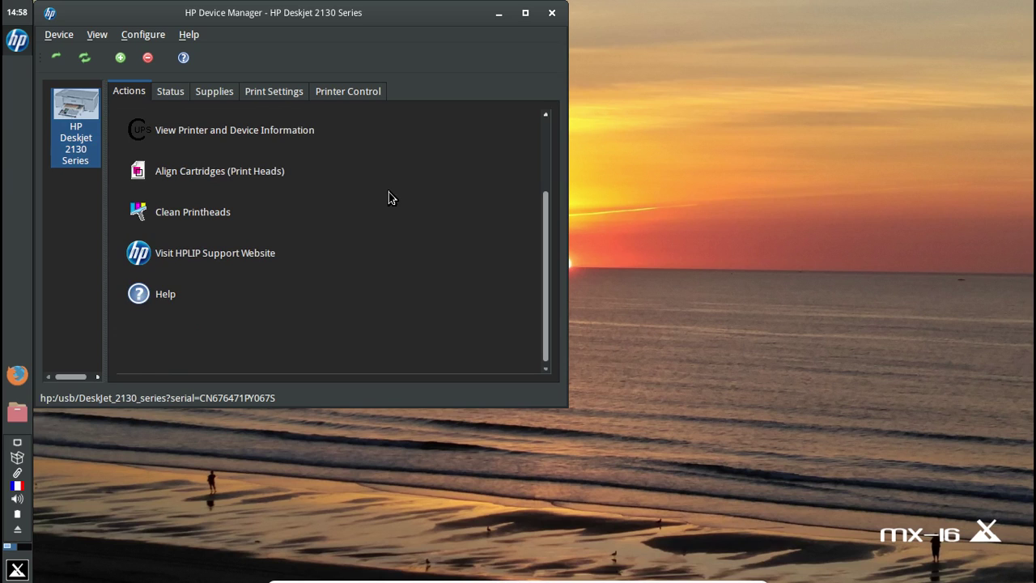
pyautogui.scroll(2, 388, 198)
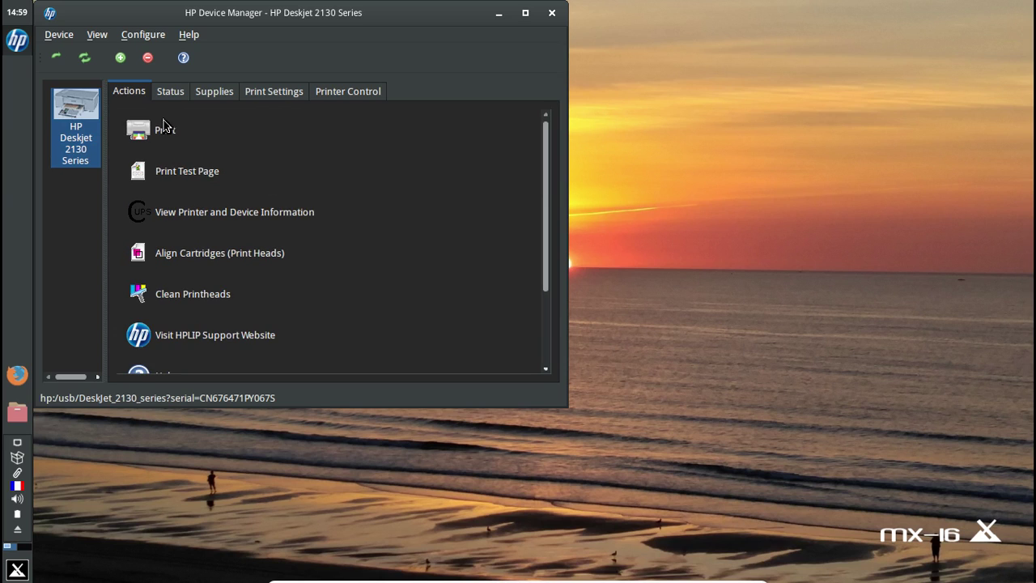
# Step: Check the printer's status, supplies, print settings and queue control pages again, and close the HP Device Manager
pyautogui.click(171, 92)
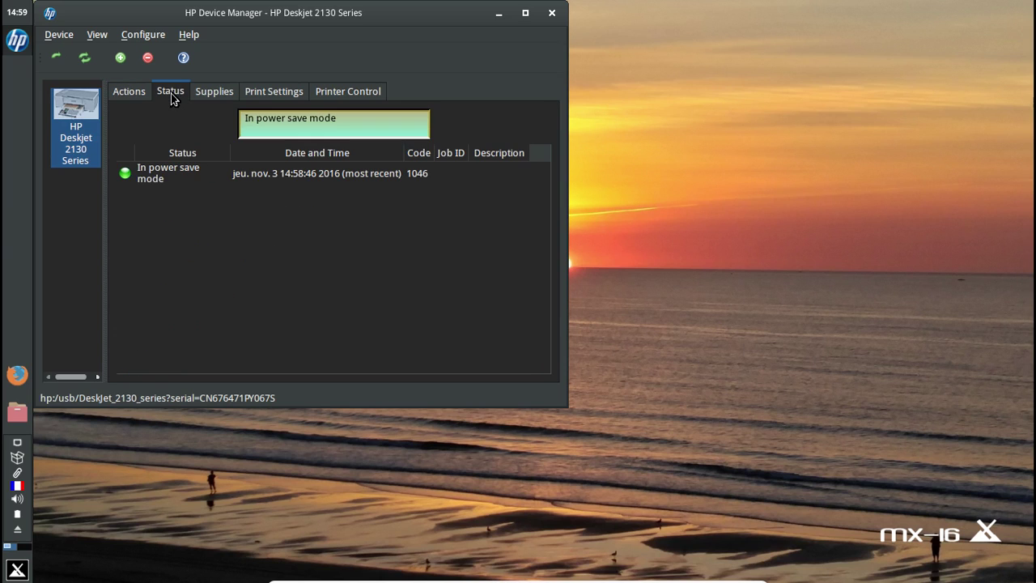
pyautogui.click(219, 89)
pyautogui.click(248, 89)
pyautogui.click(369, 90)
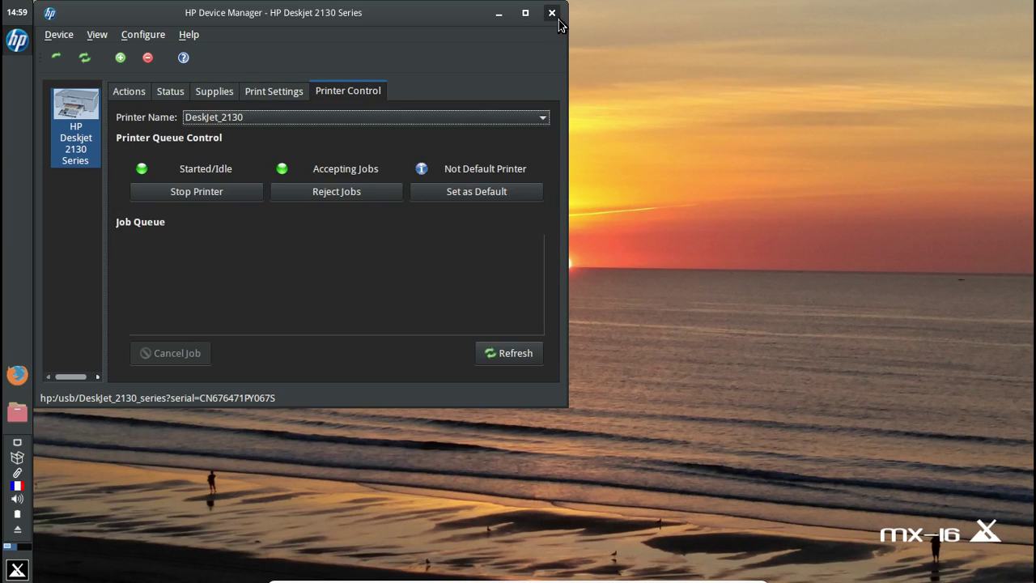
pyautogui.click(551, 13)
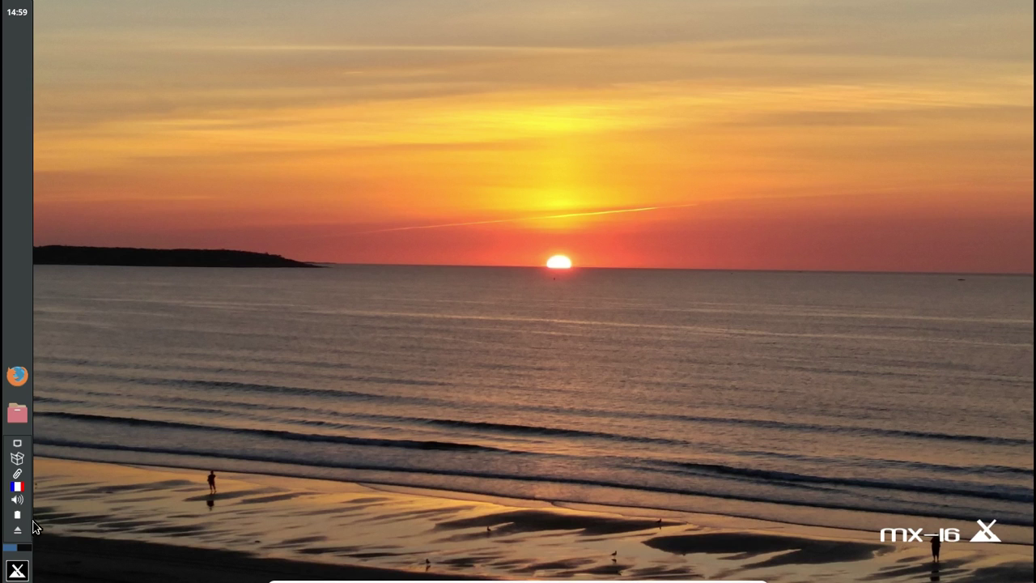
# Step: Search the installed applications for "sane" and "num" to find a scanning program, and leave the application menu
pyautogui.click(17, 570)
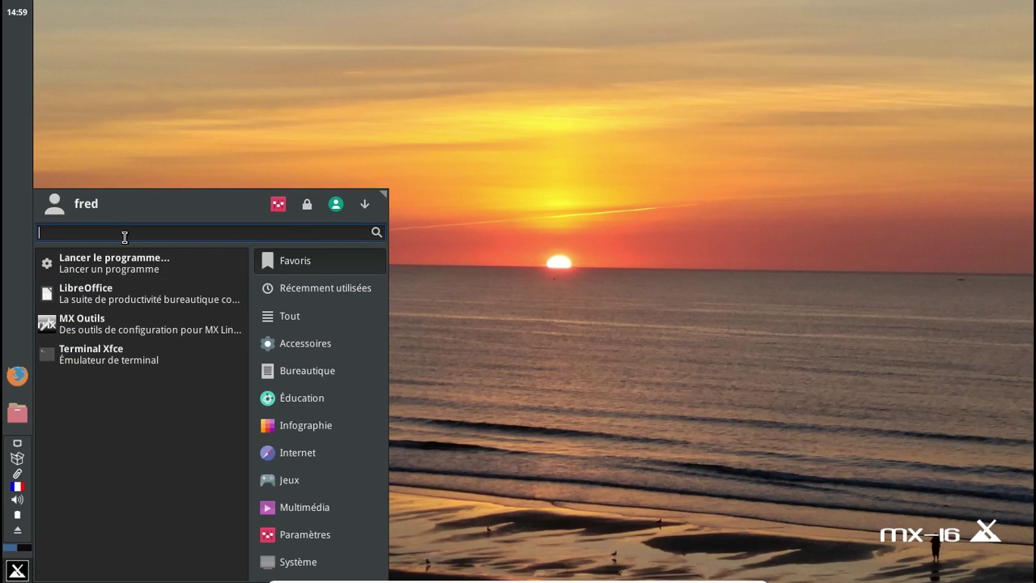
pyautogui.write('sane')
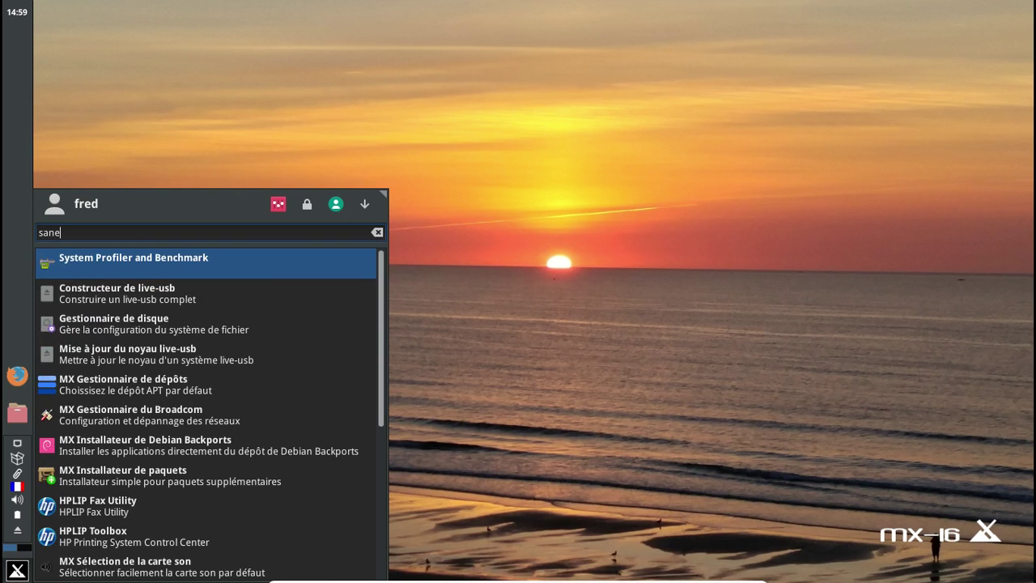
pyautogui.press('BackSpace')
pyautogui.press('BackSpace')
pyautogui.press('BackSpace')
pyautogui.press('BackSpace')
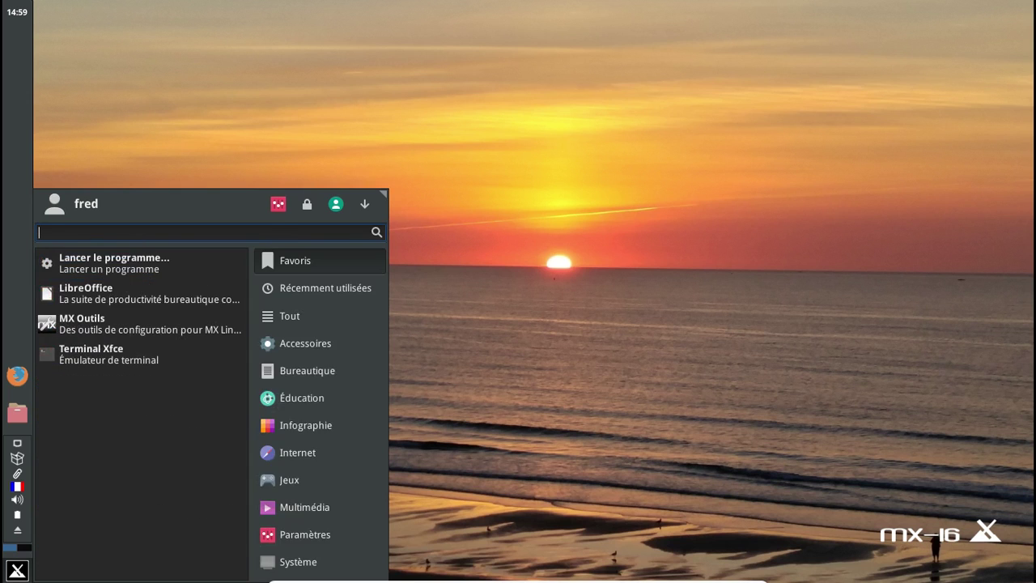
pyautogui.write('num')
pyautogui.press('BackSpace')
pyautogui.press('BackSpace')
pyautogui.press('BackSpace')
pyautogui.click(18, 571)
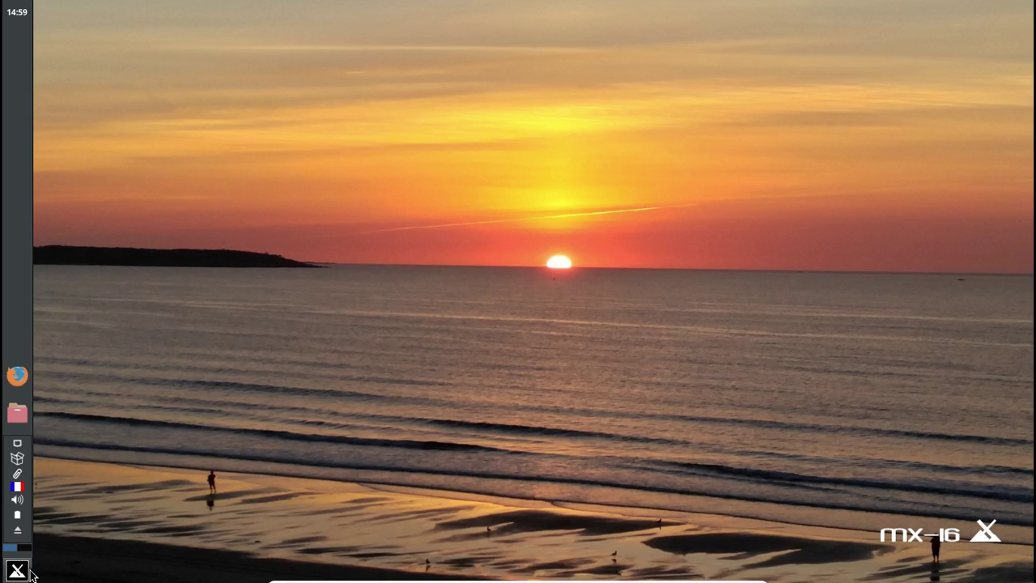
# Step: Start the Package Installer from MX Tools and dismiss its startup notice
pyautogui.click(29, 573)
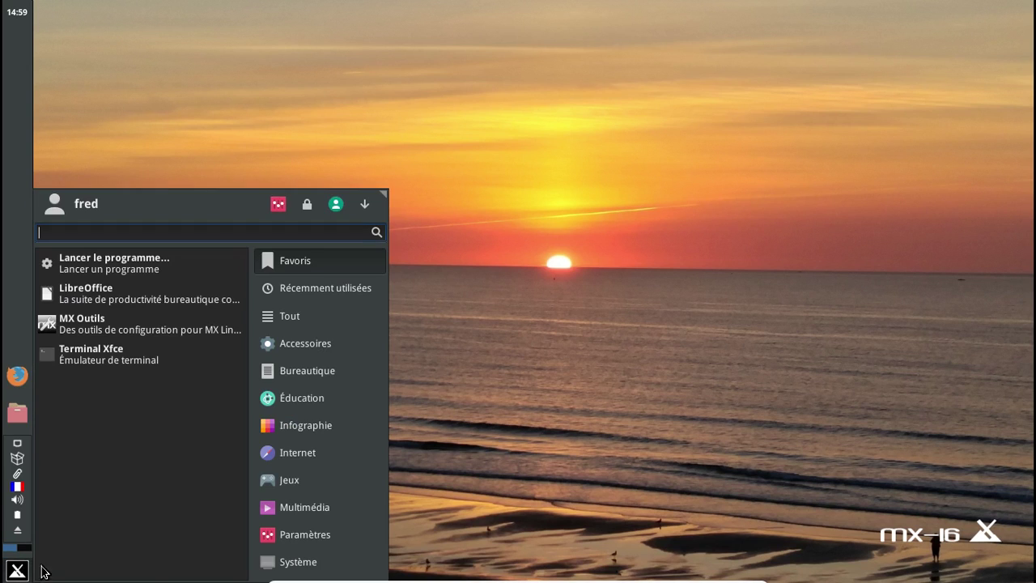
pyautogui.click(115, 328)
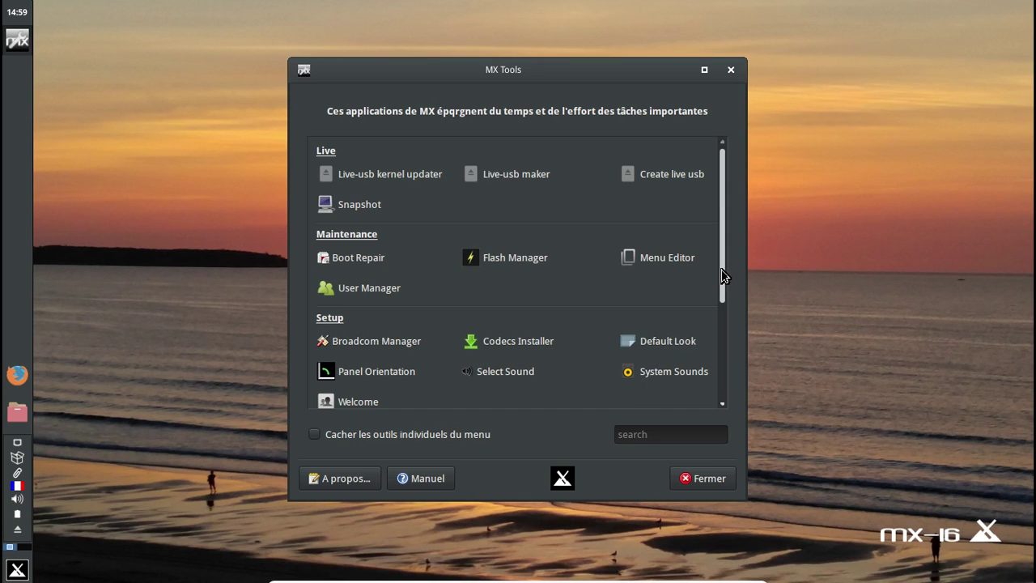
pyautogui.scroll(-5, 727, 278)
pyautogui.click(675, 301)
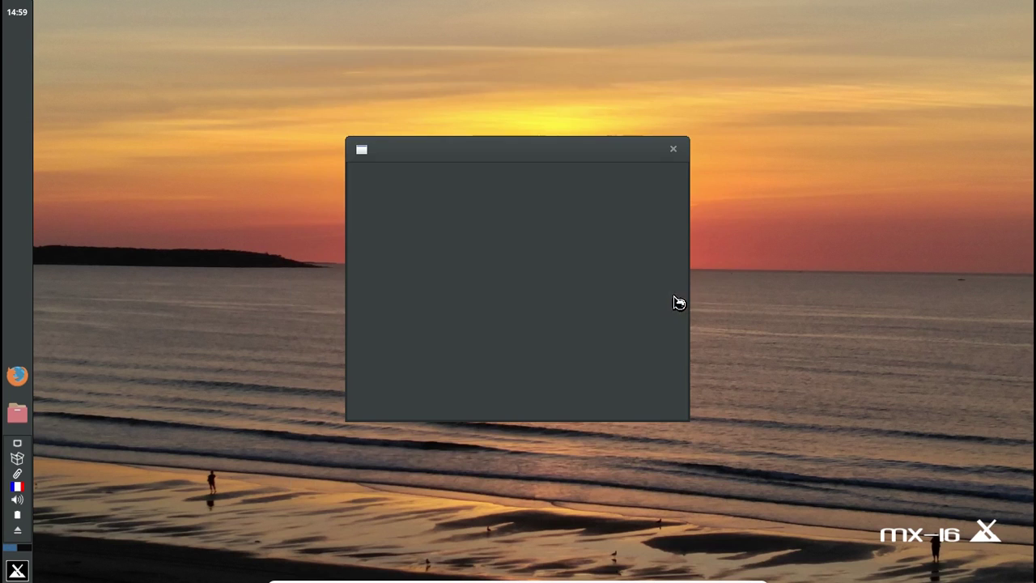
pyautogui.click(655, 398)
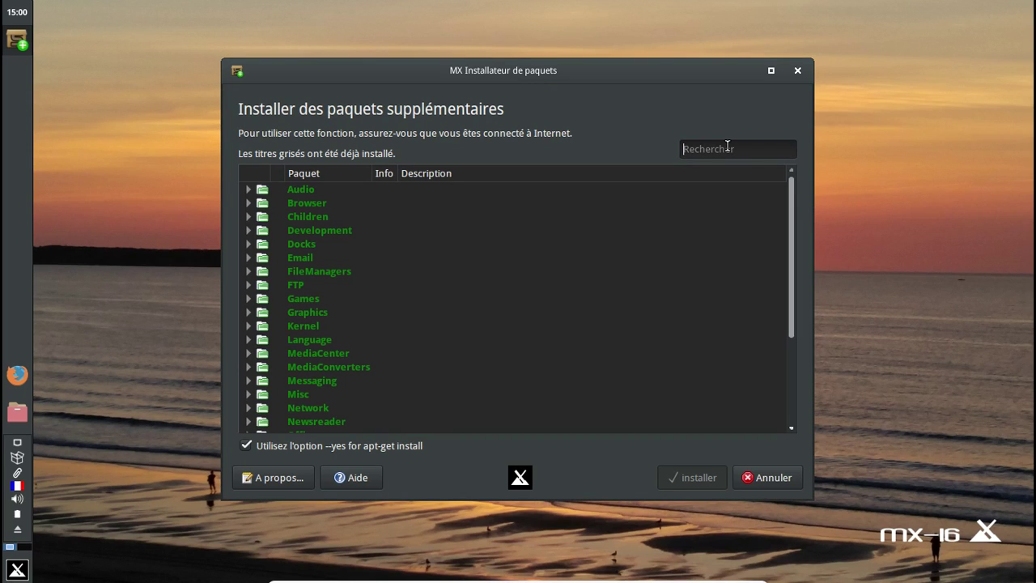
# Step: Look through the packages offered in the Printing, Office and Newsreader categories, collapsing each one again
pyautogui.scroll(-3, 624, 296)
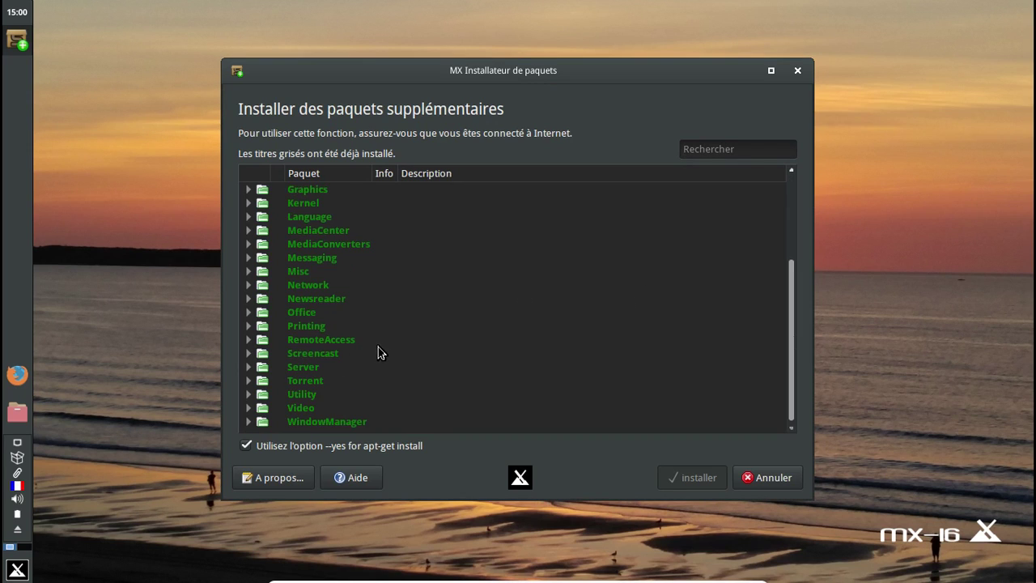
pyautogui.scroll(3, 380, 350)
pyautogui.scroll(-3, 382, 352)
pyautogui.click(249, 326)
pyautogui.click(249, 325)
pyautogui.click(248, 312)
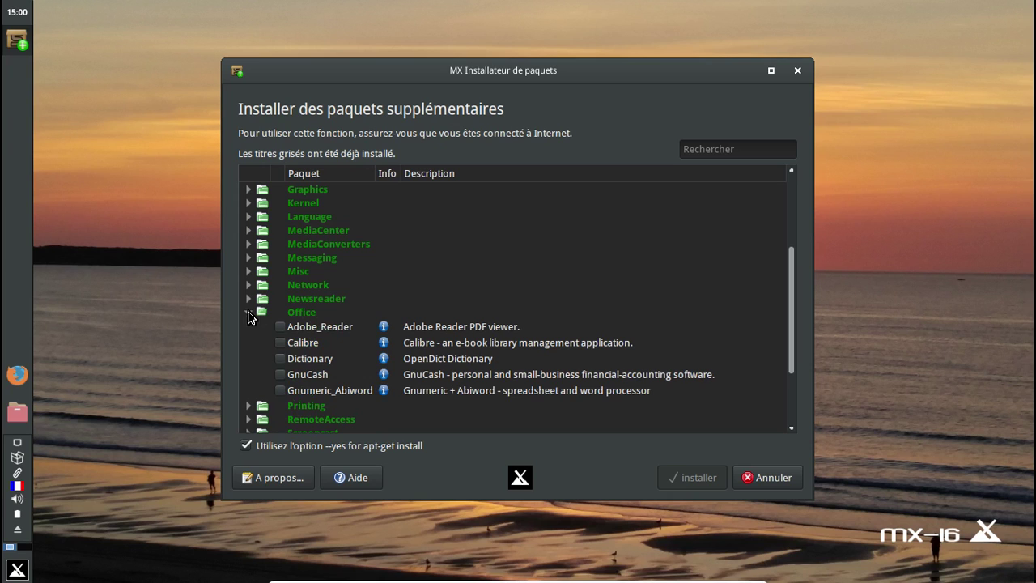
pyautogui.click(249, 312)
pyautogui.click(249, 300)
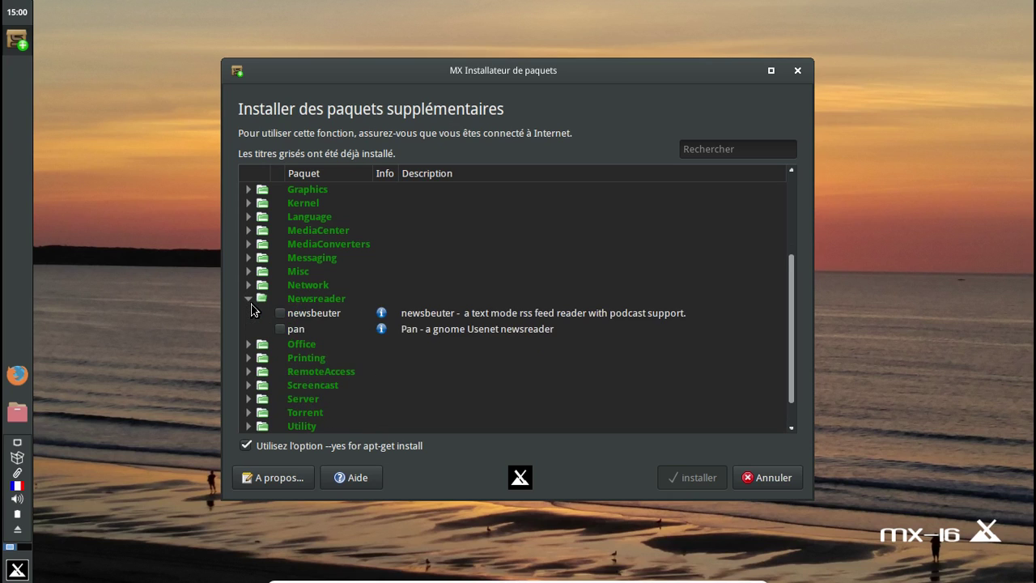
pyautogui.click(250, 300)
# Step: Browse the packages in the Network, Misc, Messaging, MediaConverters and MediaCenter categories, collapsing each one again
pyautogui.click(249, 285)
pyautogui.click(249, 285)
pyautogui.click(250, 270)
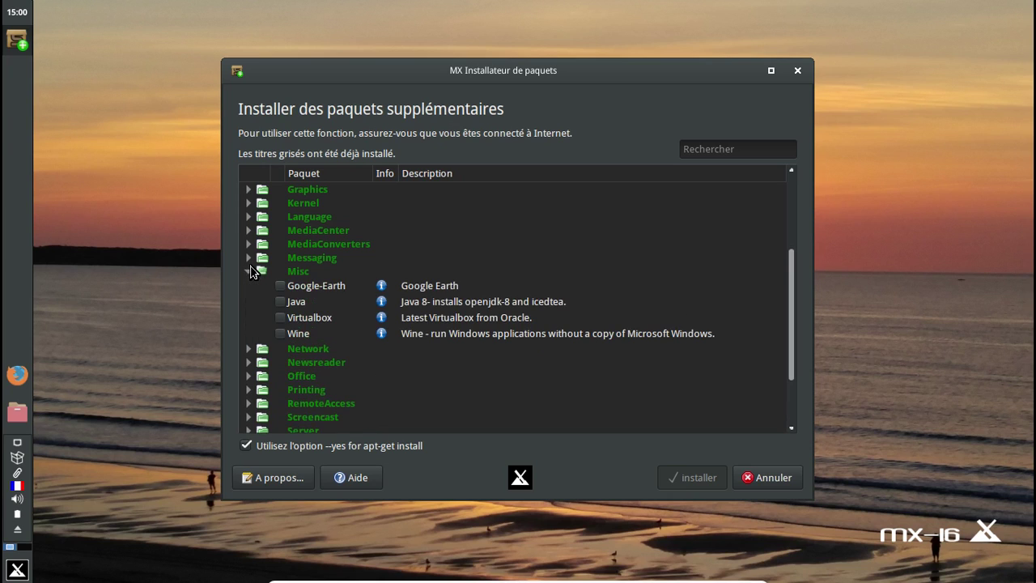
pyautogui.click(250, 270)
pyautogui.click(249, 258)
pyautogui.click(250, 259)
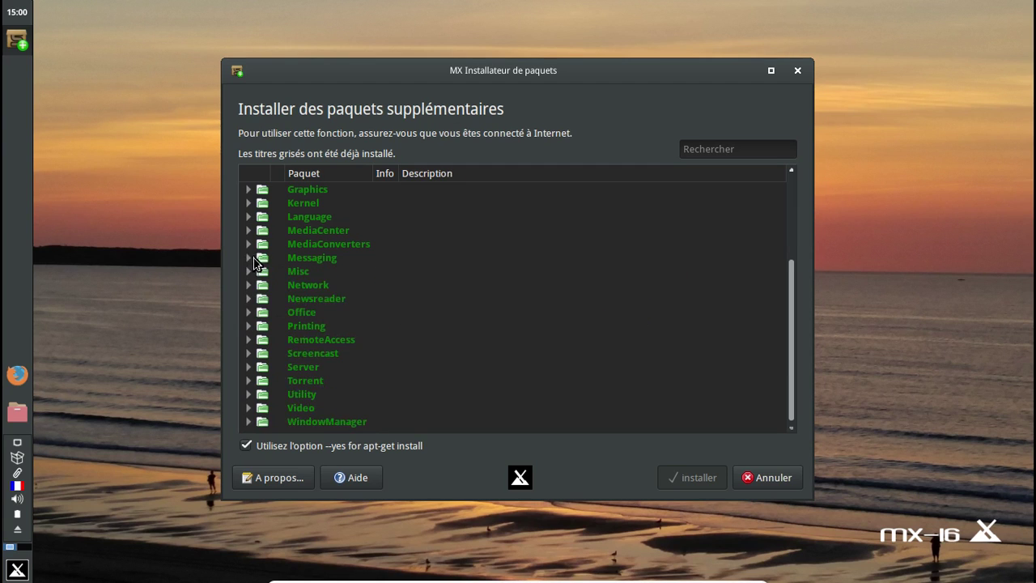
pyautogui.click(247, 244)
pyautogui.click(248, 244)
pyautogui.click(249, 230)
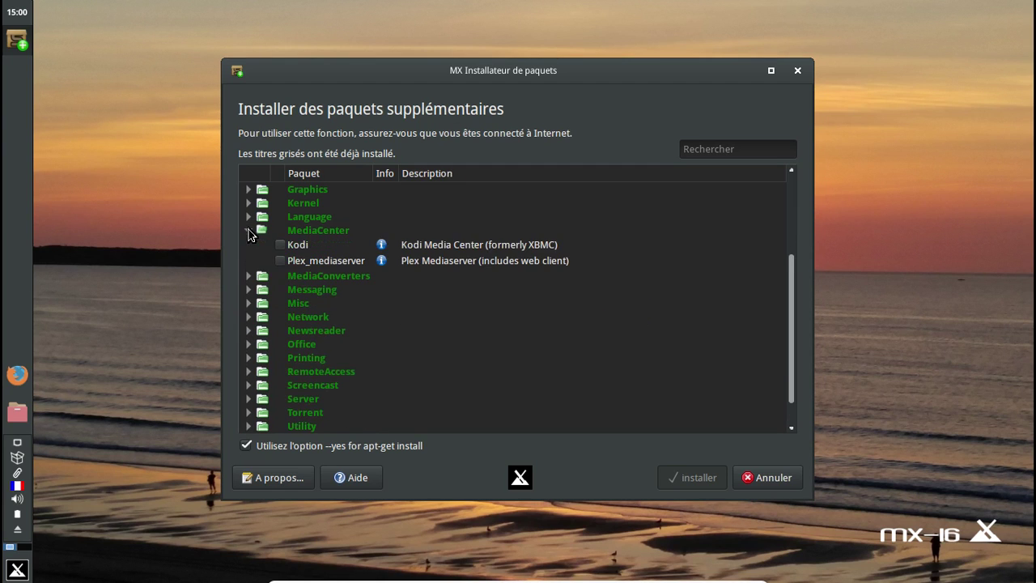
pyautogui.click(249, 229)
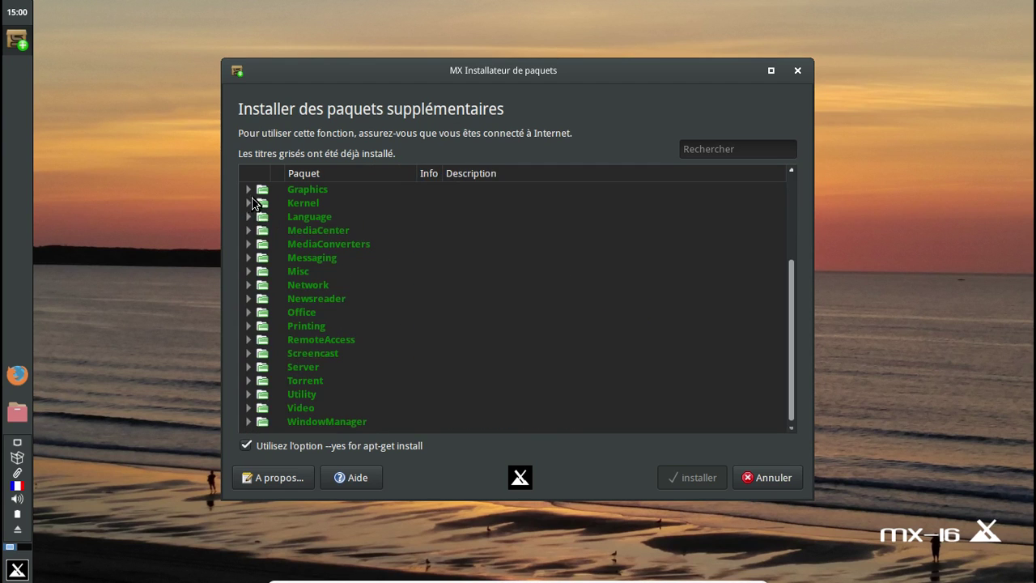
# Step: Check the packages in the Graphics category, and search the package list for "sane", clearing the search again
pyautogui.click(249, 189)
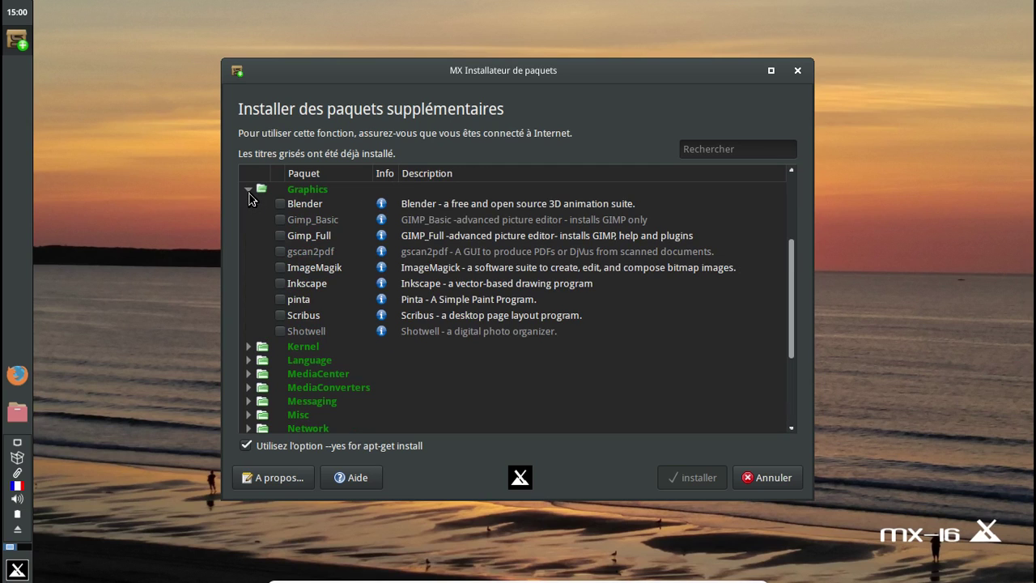
pyautogui.click(248, 191)
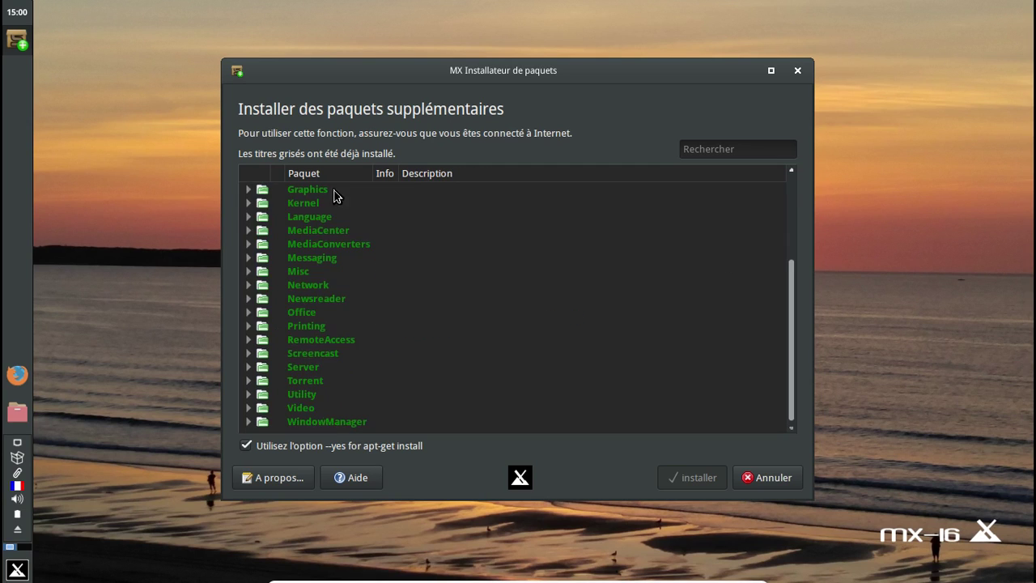
pyautogui.click(701, 150)
pyautogui.write('sans')
pyautogui.scroll(-1, 732, 315)
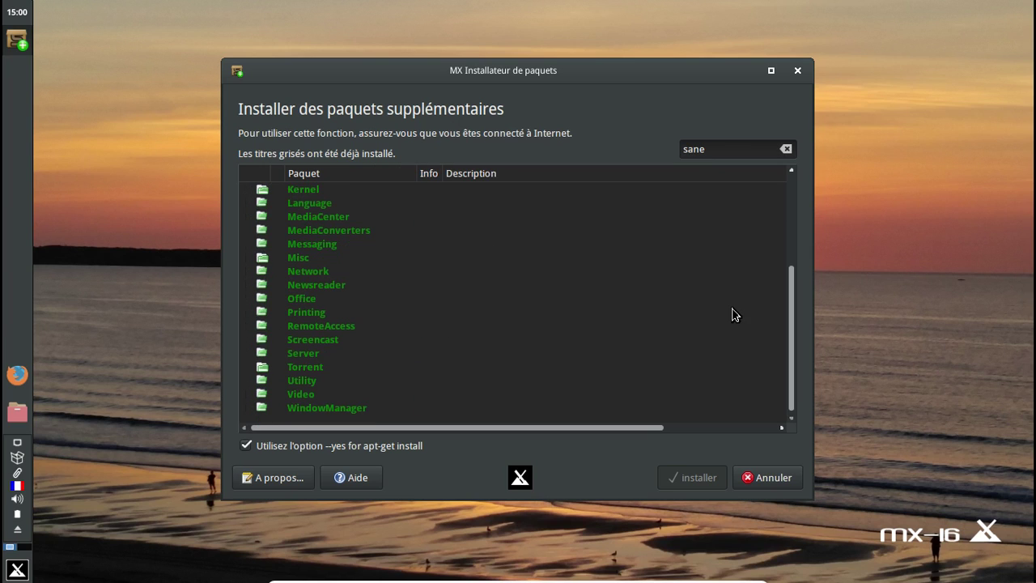
pyautogui.click(261, 396)
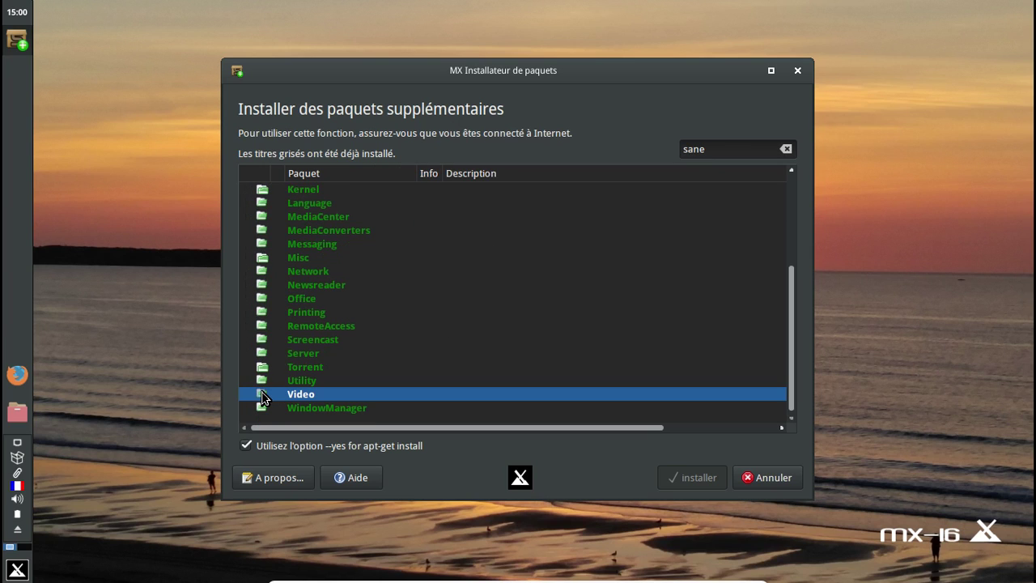
pyautogui.click(785, 149)
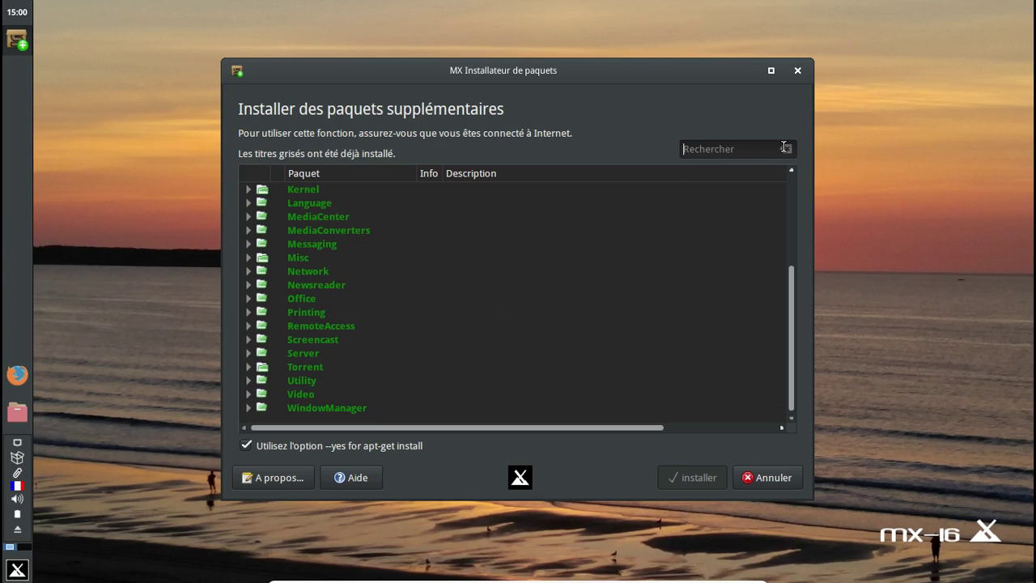
# Step: Look through the packages in the Video and Graphics categories, collapsing each one again
pyautogui.click(249, 395)
pyautogui.scroll(1, 477, 342)
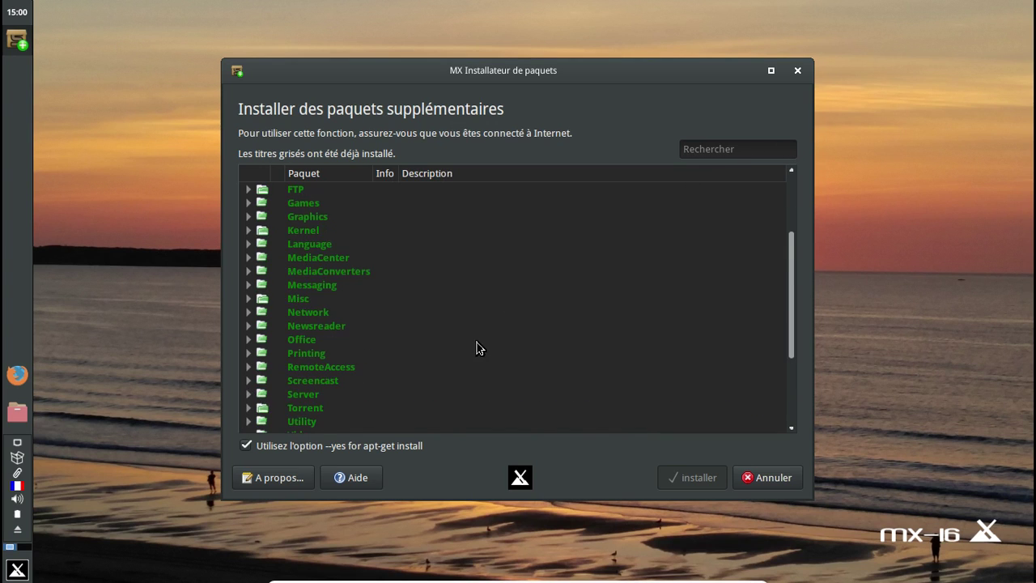
pyautogui.scroll(-3, 476, 342)
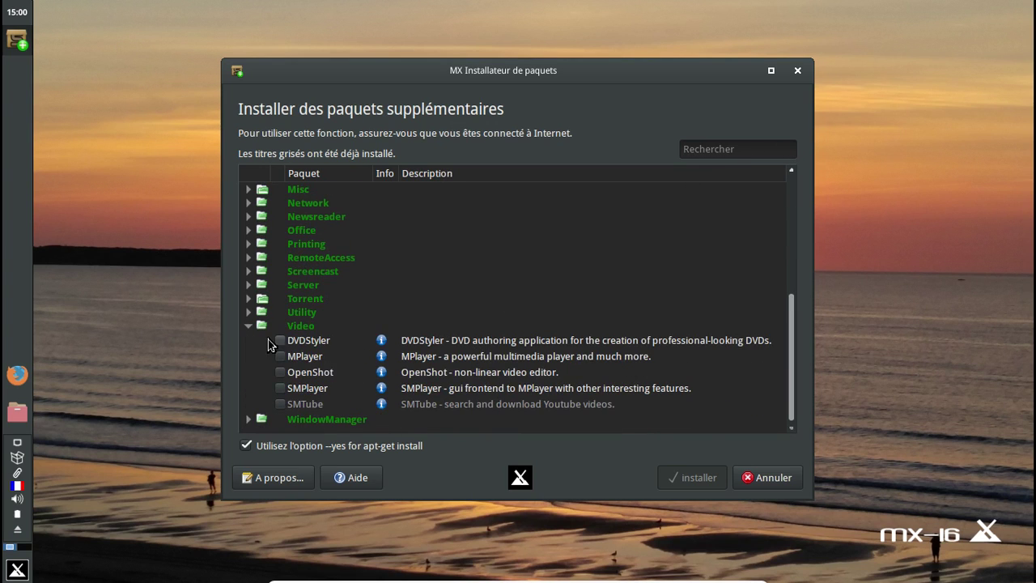
pyautogui.click(249, 325)
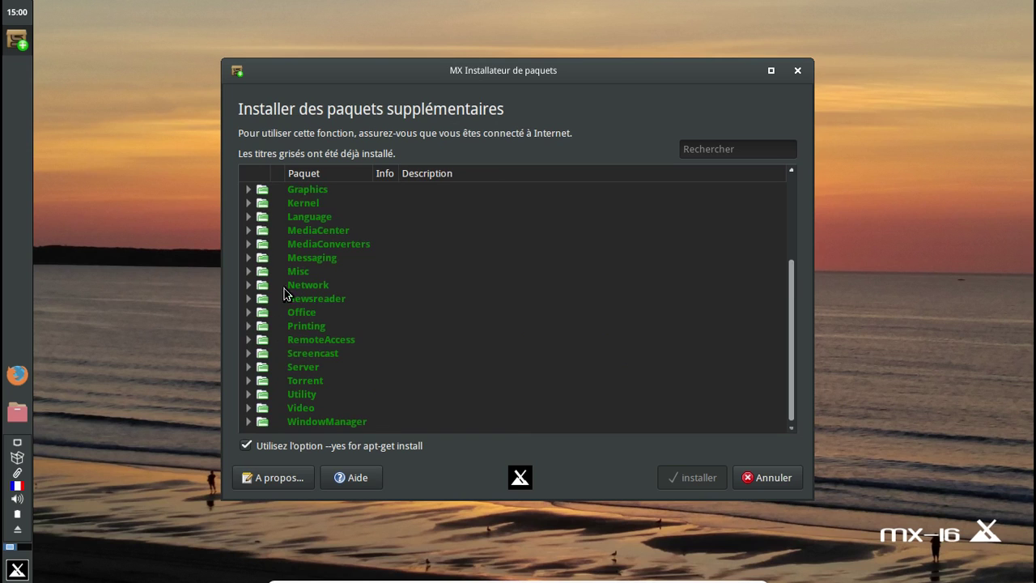
pyautogui.click(250, 191)
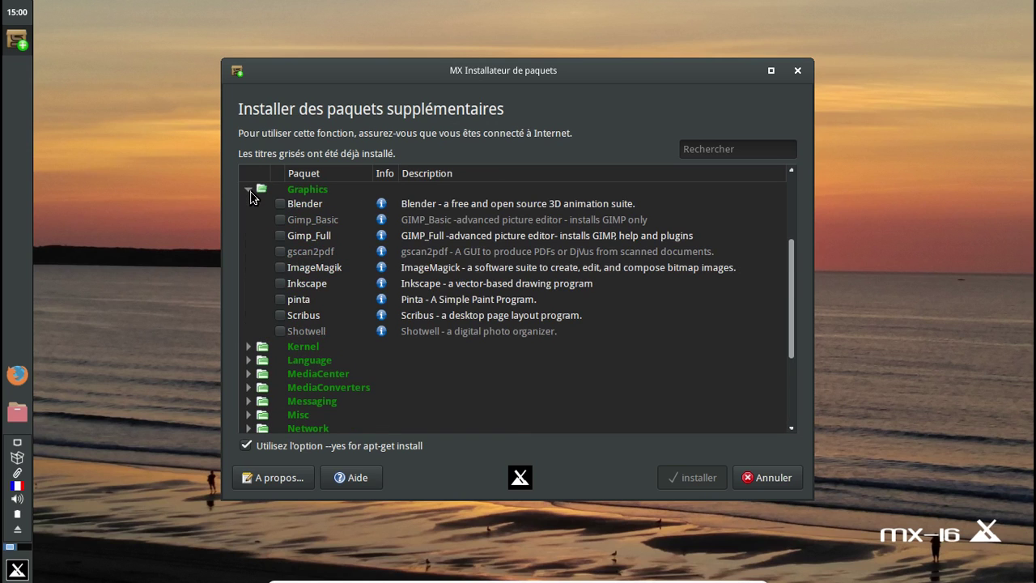
pyautogui.scroll(3, 356, 327)
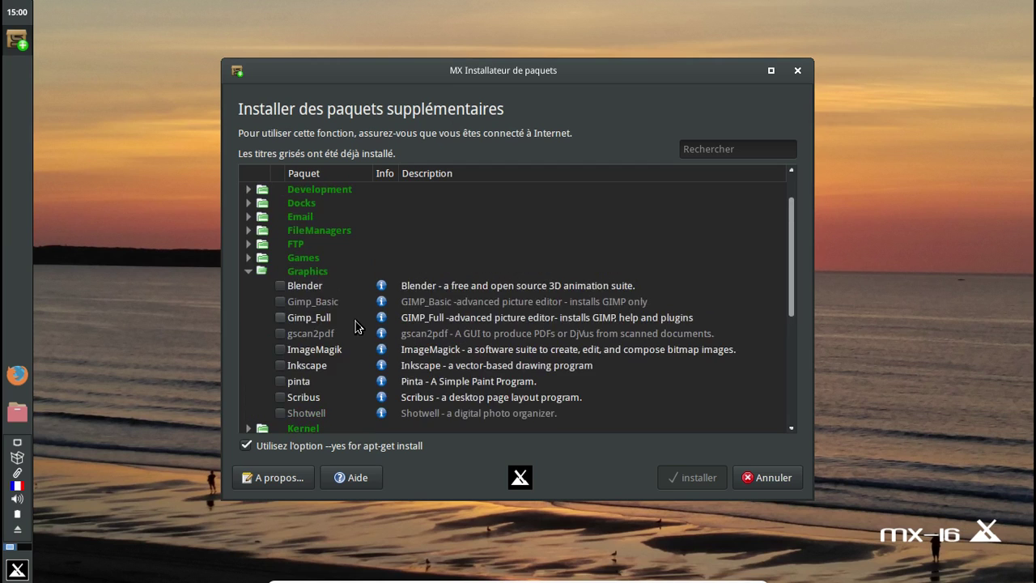
pyautogui.click(250, 312)
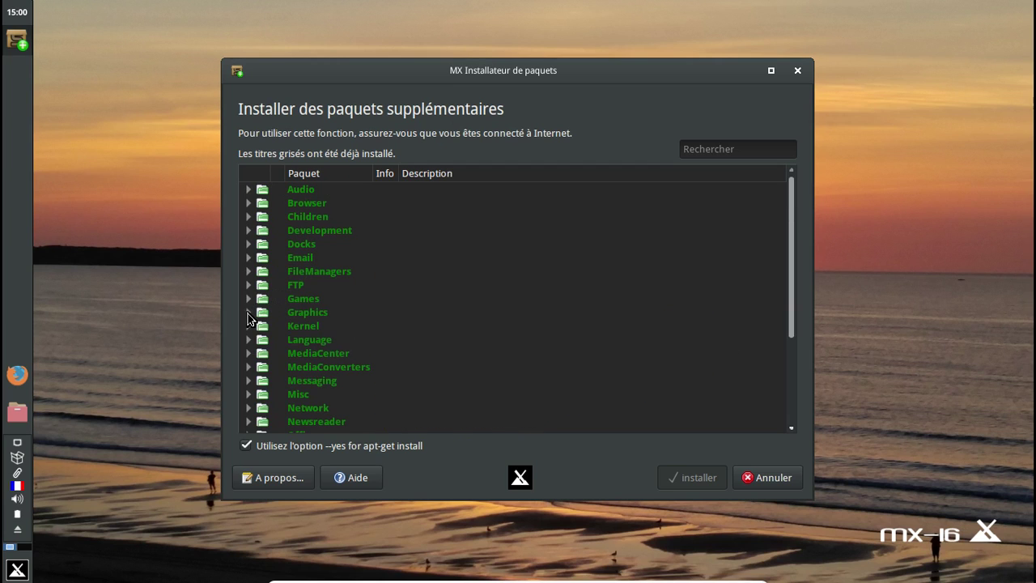
pyautogui.scroll(-3, 328, 372)
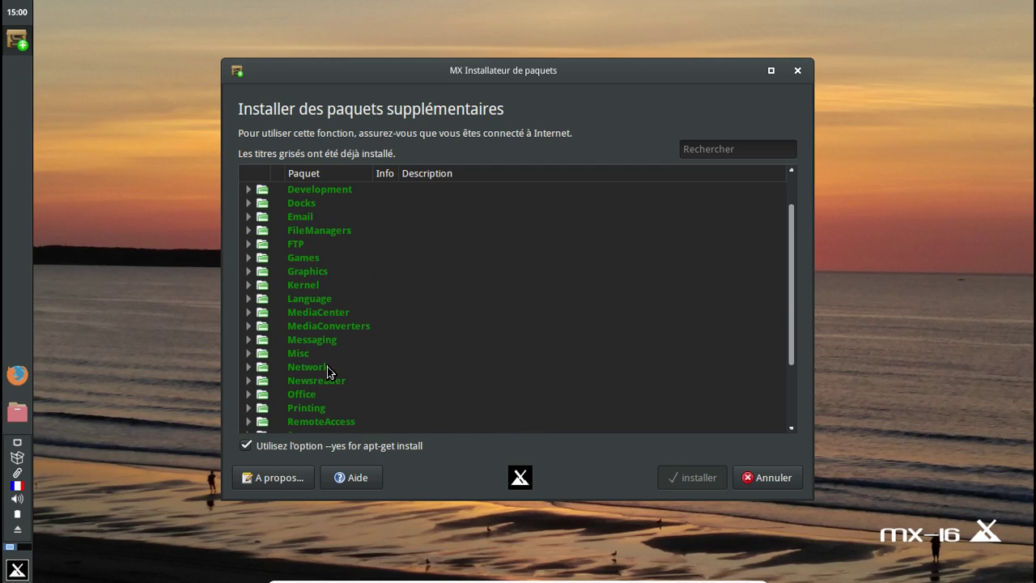
# Step: Search the package list for "xsane", check the Utility, Video and WindowManager categories, and clear the search
pyautogui.click(708, 145)
pyautogui.write('xsan')
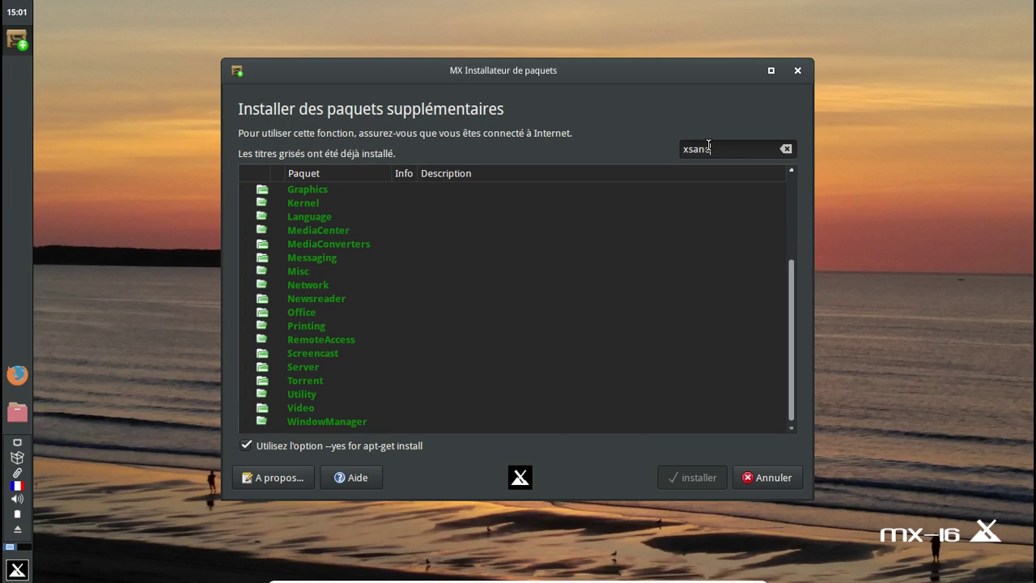
pyautogui.write('e')
pyautogui.click(315, 400)
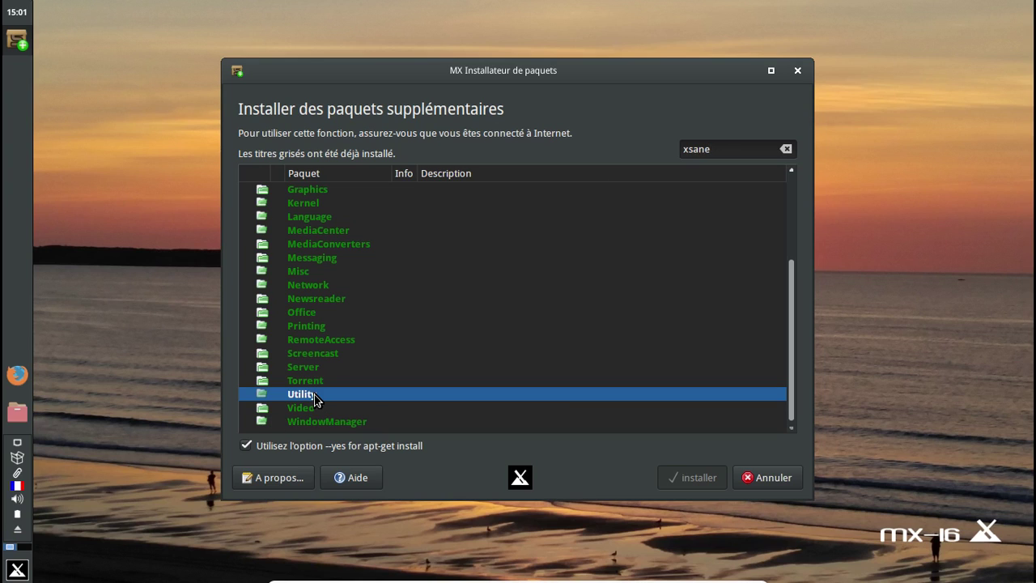
pyautogui.click(308, 412)
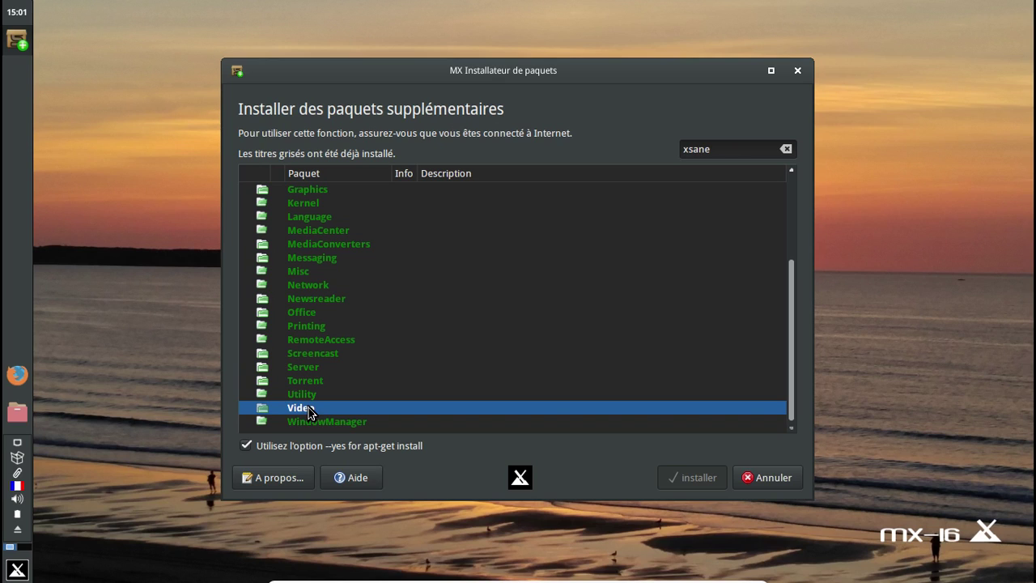
pyautogui.click(352, 422)
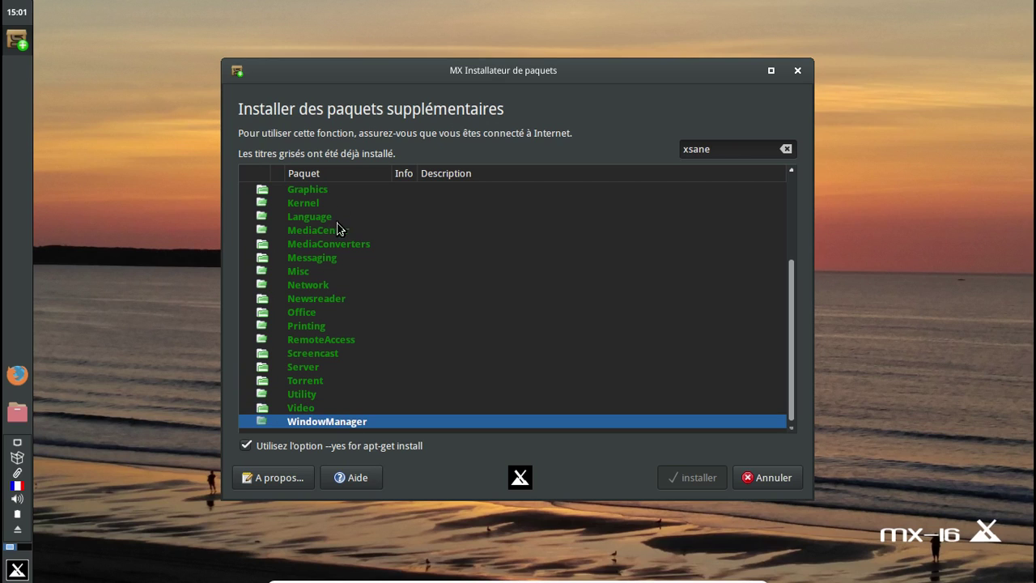
pyautogui.moveTo(716, 149); pyautogui.dragTo(652, 157)
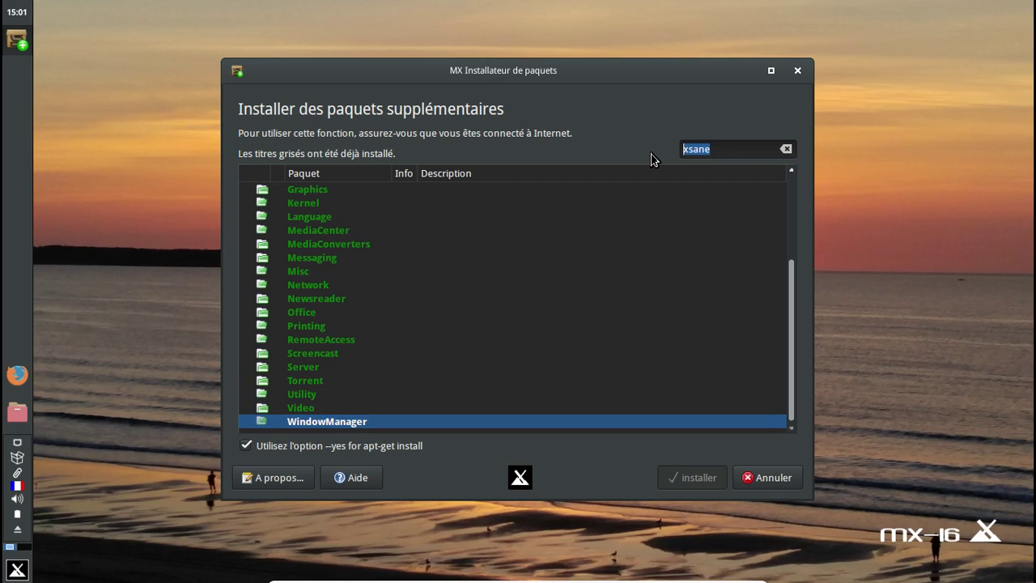
pyautogui.press('BackSpace')
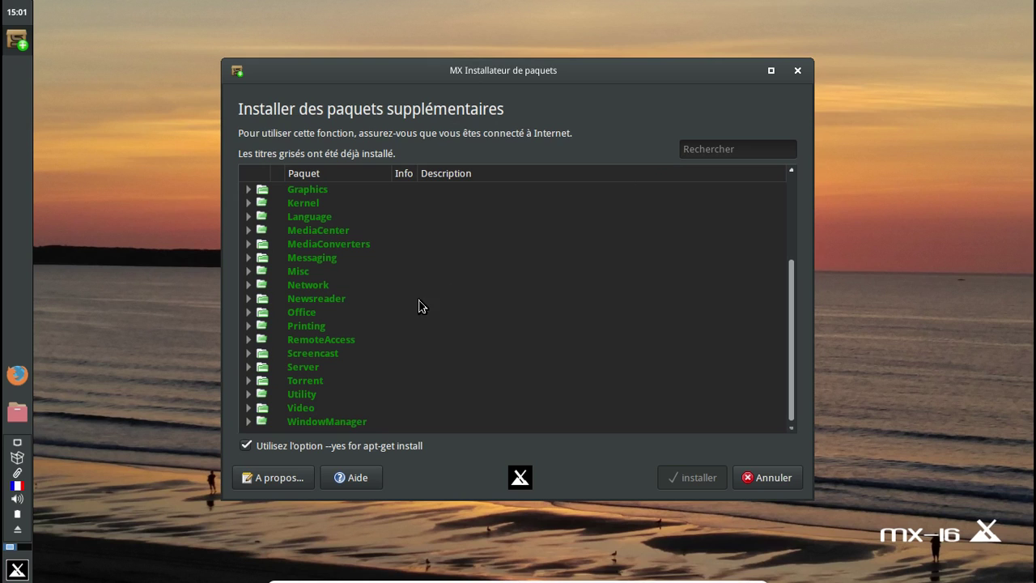
# Step: Glance at the packages in the Office, MediaConverters and Misc categories, collapsing each one again
pyautogui.click(249, 314)
pyautogui.click(249, 314)
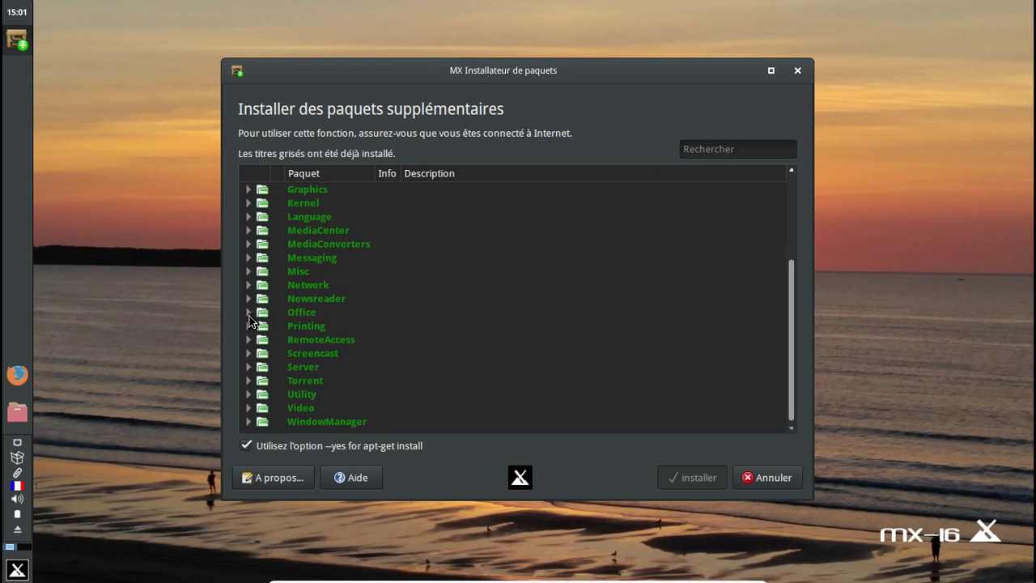
pyautogui.click(249, 243)
pyautogui.click(250, 243)
pyautogui.click(248, 271)
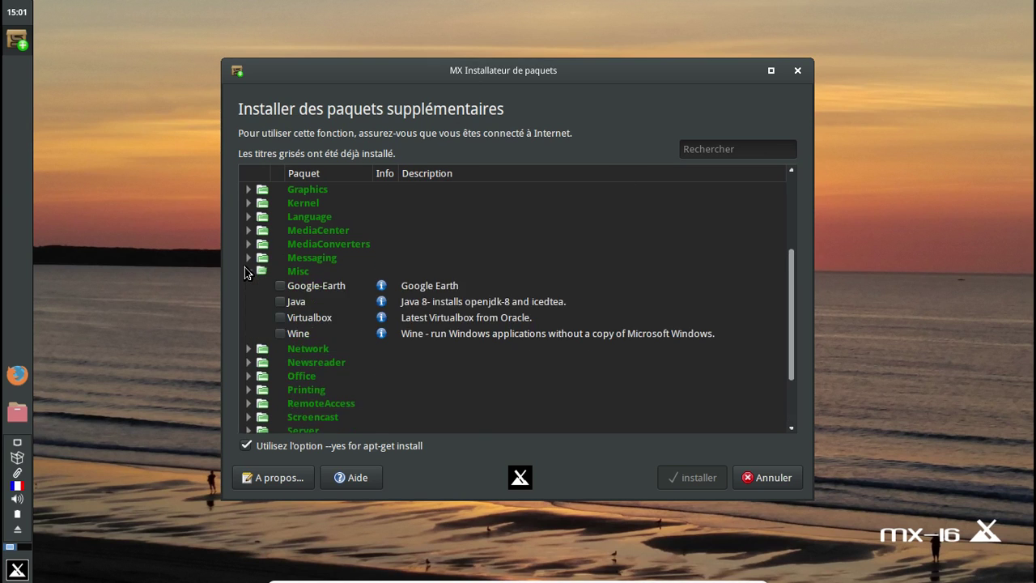
pyautogui.click(248, 271)
# Step: Expand the WindowManager, Video, Utility, Torrent, Server, Screencast and RemoteAccess categories to view their packages
pyautogui.click(249, 420)
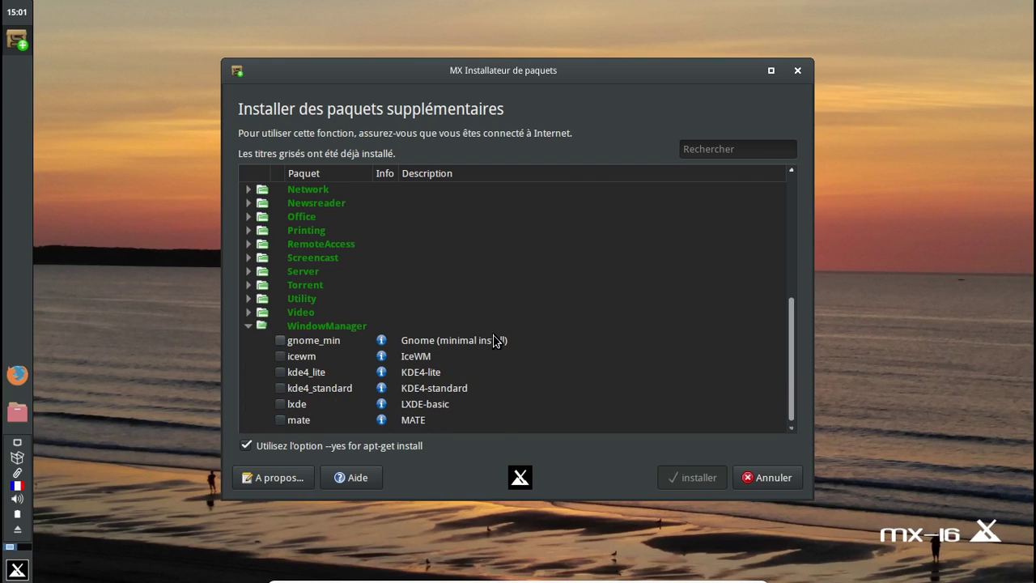
pyautogui.click(248, 311)
pyautogui.click(246, 299)
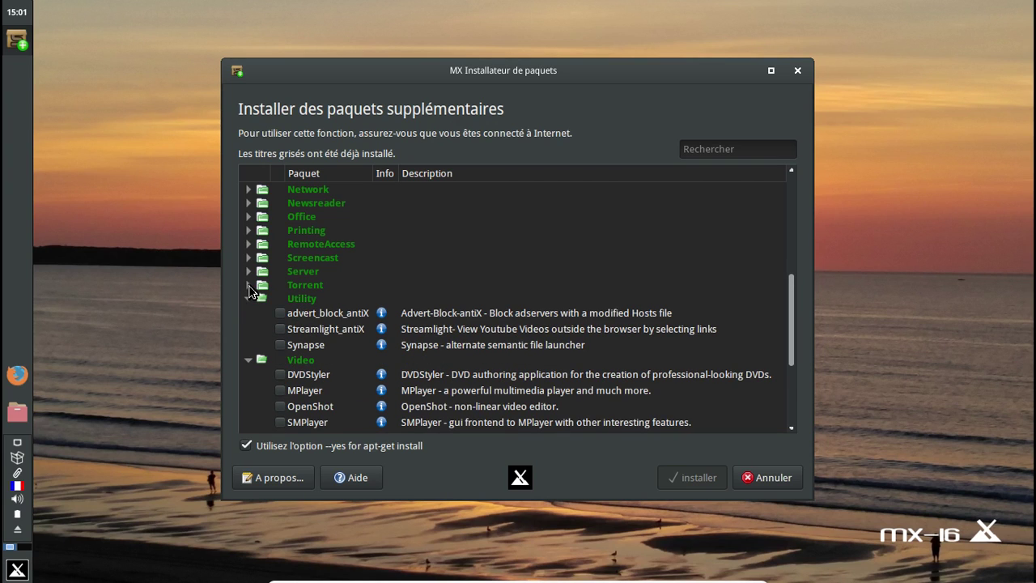
pyautogui.click(249, 285)
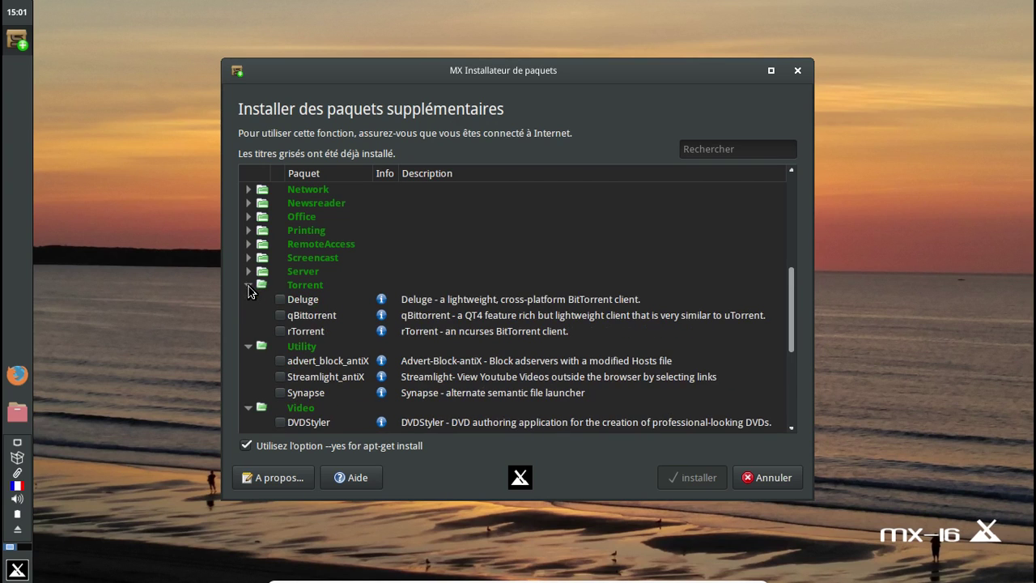
pyautogui.click(247, 271)
pyautogui.click(249, 259)
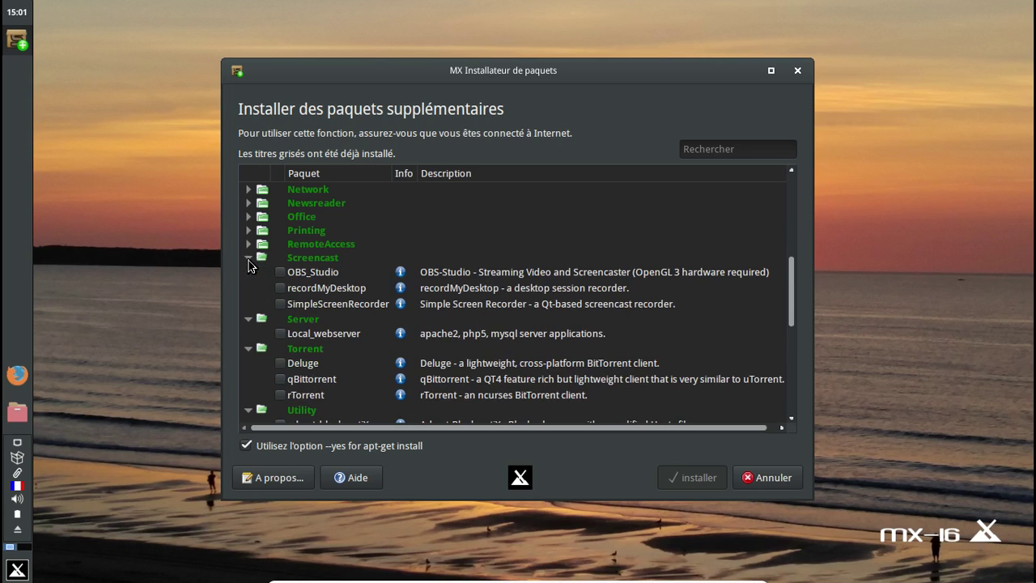
pyautogui.click(248, 243)
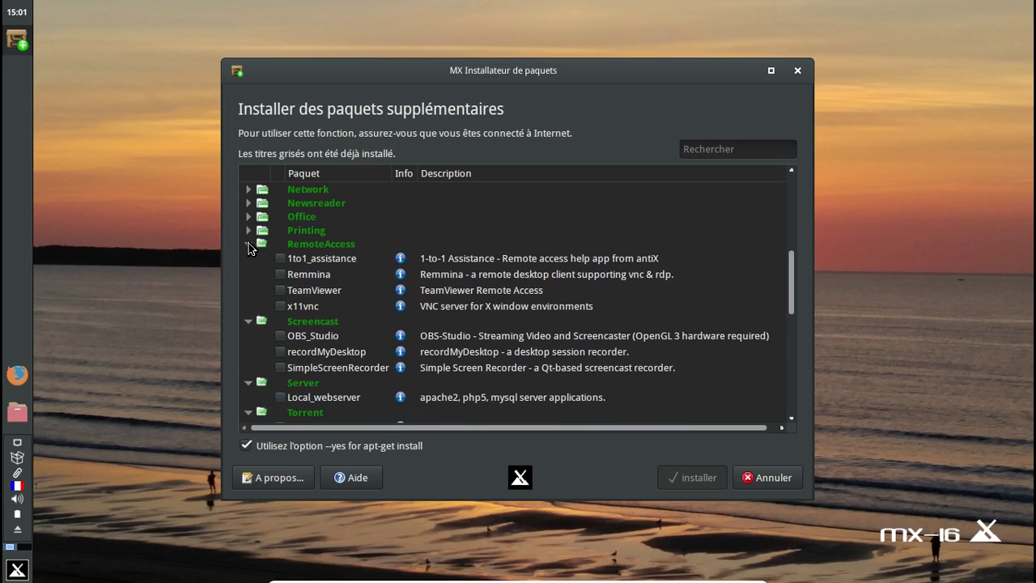
# Step: Expand the Printing, Office and Newsreader categories to examine the packages they offer
pyautogui.click(249, 233)
pyautogui.click(248, 217)
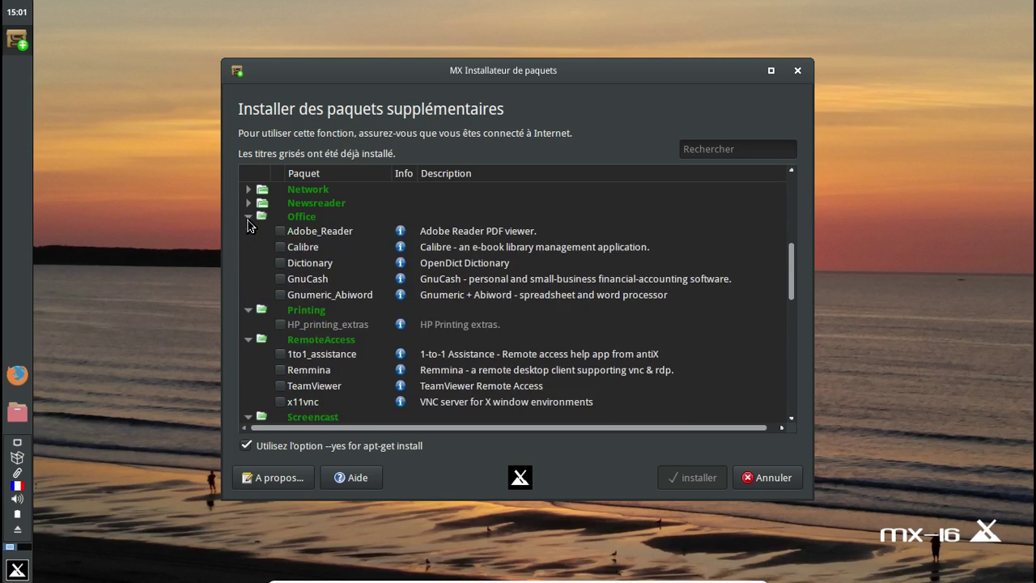
pyautogui.scroll(5, 261, 289)
pyautogui.scroll(-5, 260, 289)
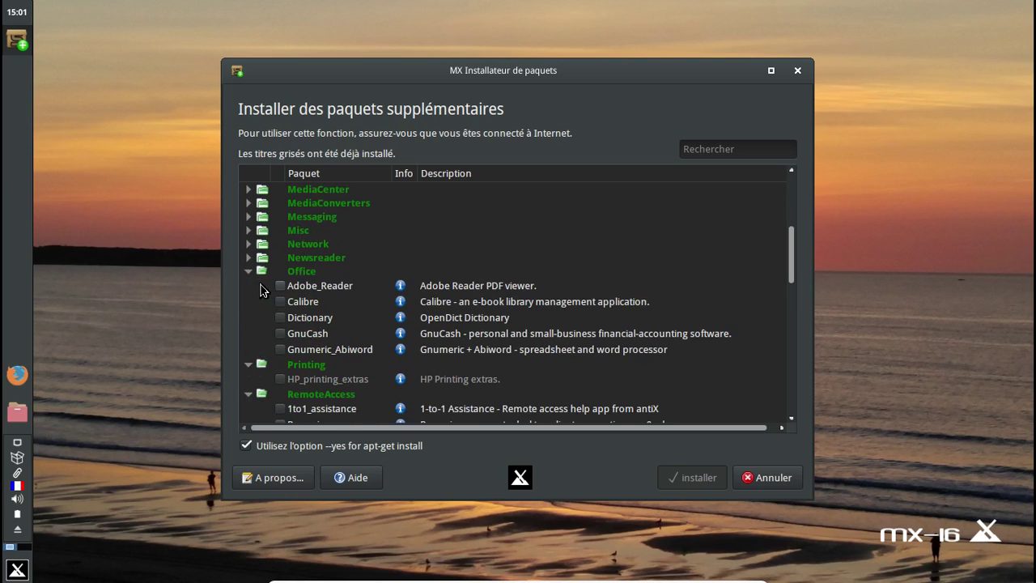
pyautogui.scroll(2, 257, 299)
pyautogui.click(249, 299)
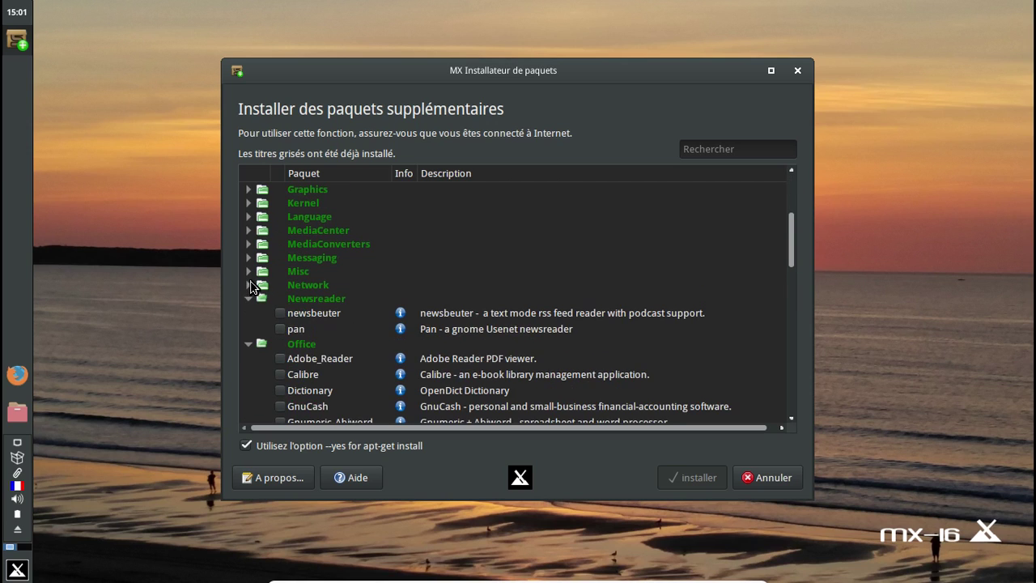
# Step: Expand the Network, Misc, Messaging, MediaConverters, MediaCenter and Language categories to view their packages
pyautogui.click(248, 285)
pyautogui.click(248, 271)
pyautogui.click(249, 257)
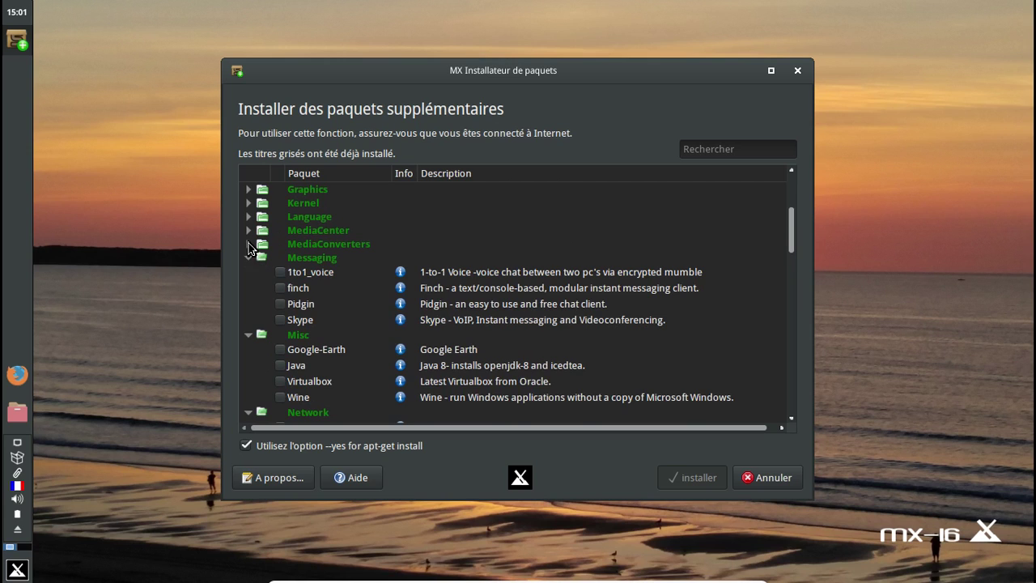
pyautogui.click(248, 244)
pyautogui.click(255, 231)
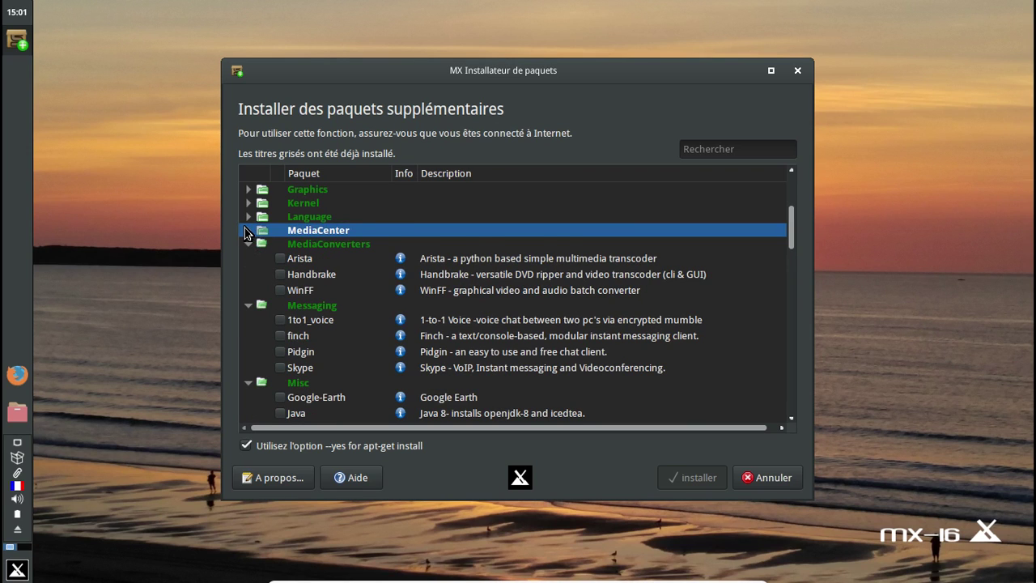
pyautogui.click(246, 229)
pyautogui.click(249, 215)
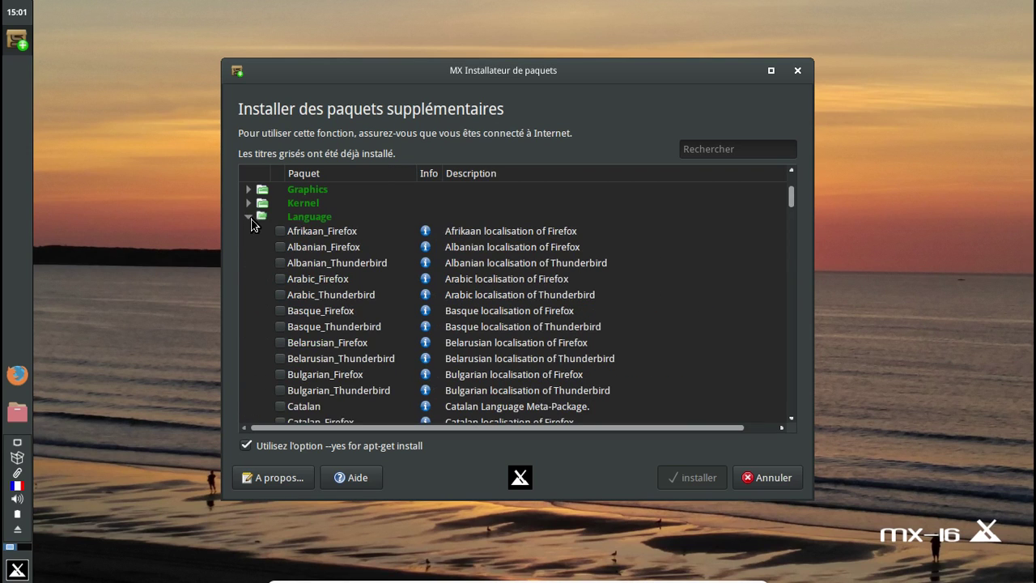
# Step: Expand the Kernel, Graphics, Games, FTP and FileManagers categories to view their packages, and collapse FileManagers again
pyautogui.click(248, 202)
pyautogui.scroll(2, 265, 282)
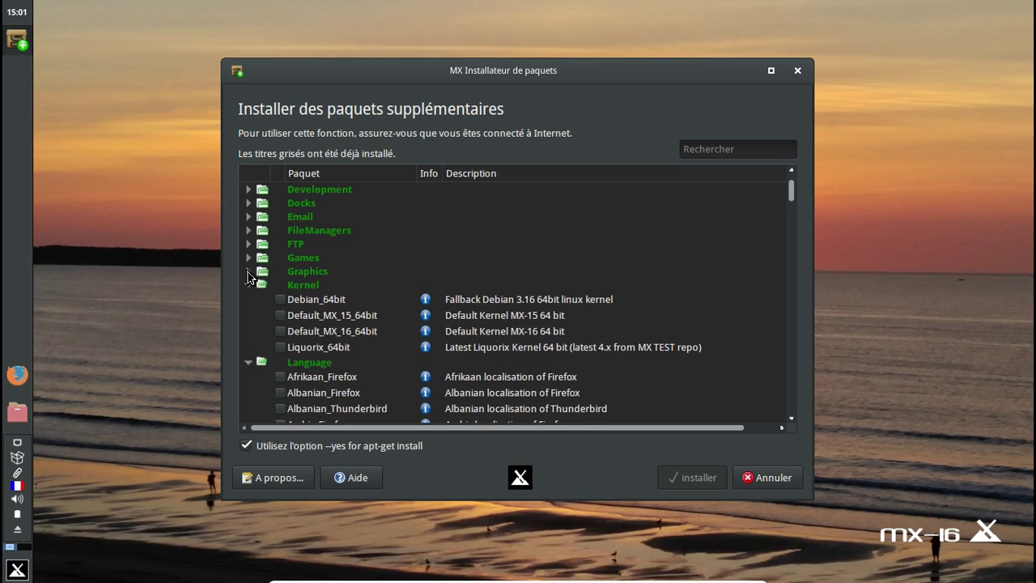
pyautogui.click(249, 271)
pyautogui.click(248, 257)
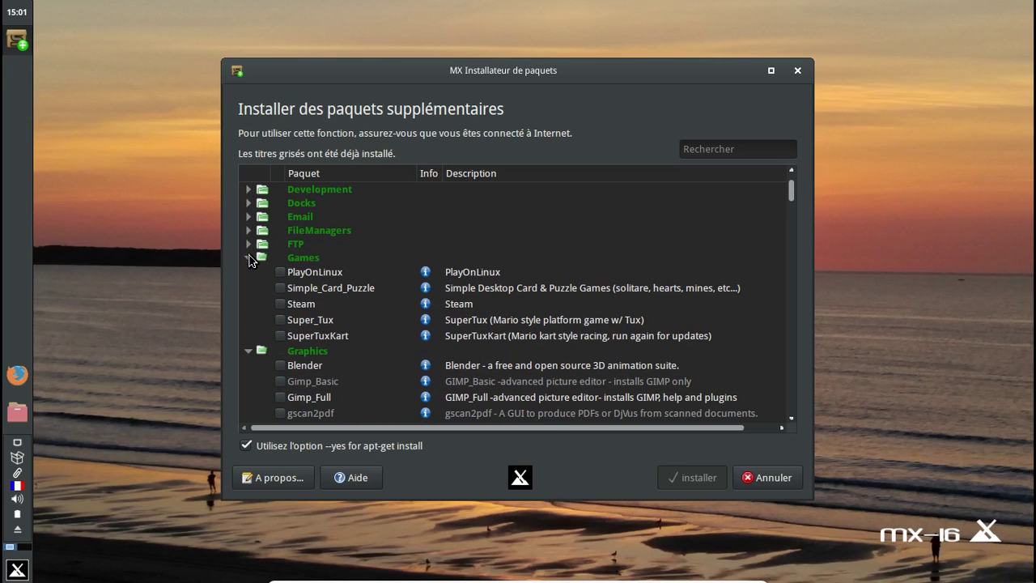
pyautogui.click(249, 242)
pyautogui.click(248, 230)
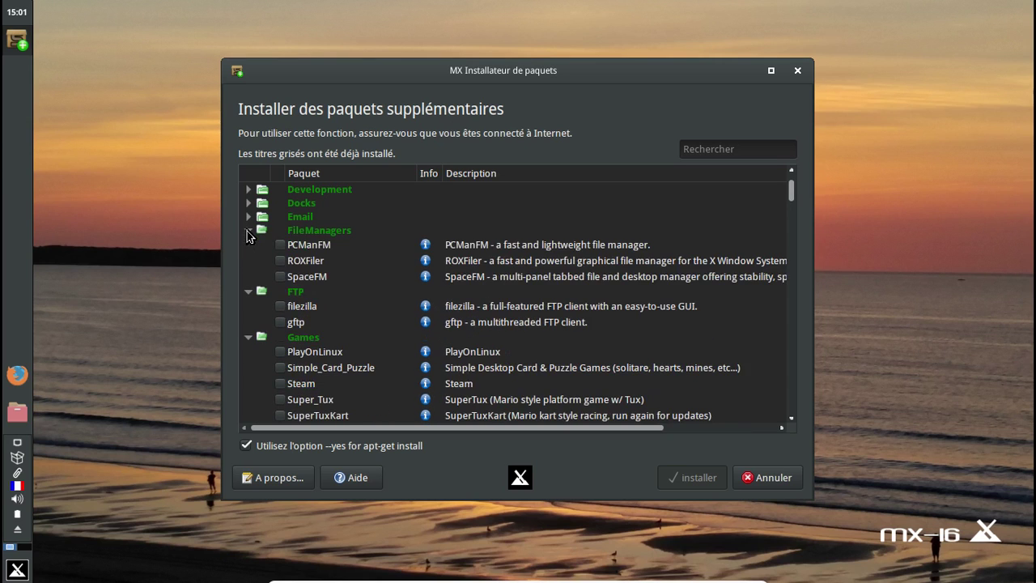
pyautogui.click(247, 230)
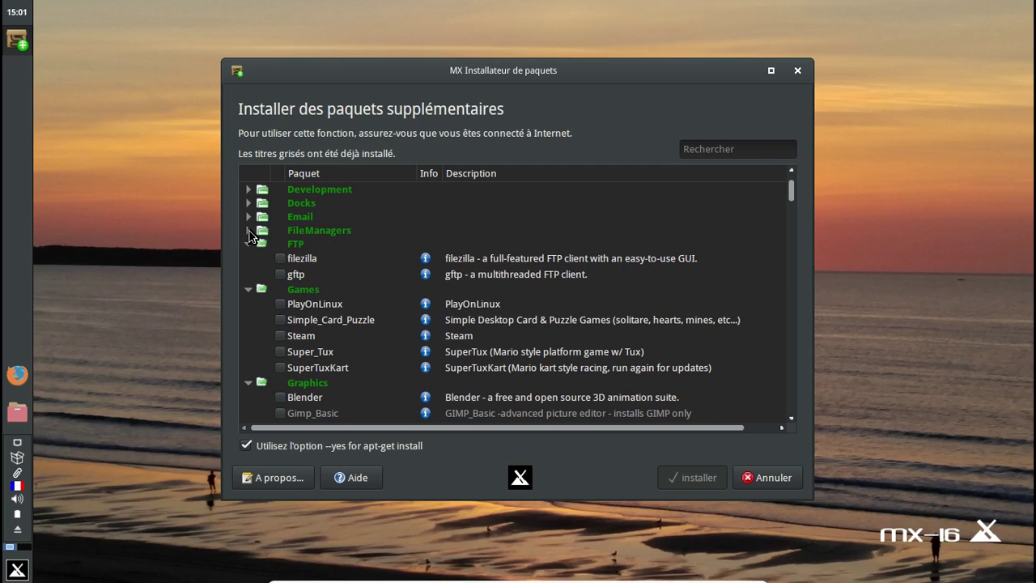
# Step: Expand the FileManagers, Email, Docks and Development categories to view the packages they offer
pyautogui.click(248, 231)
pyautogui.click(248, 216)
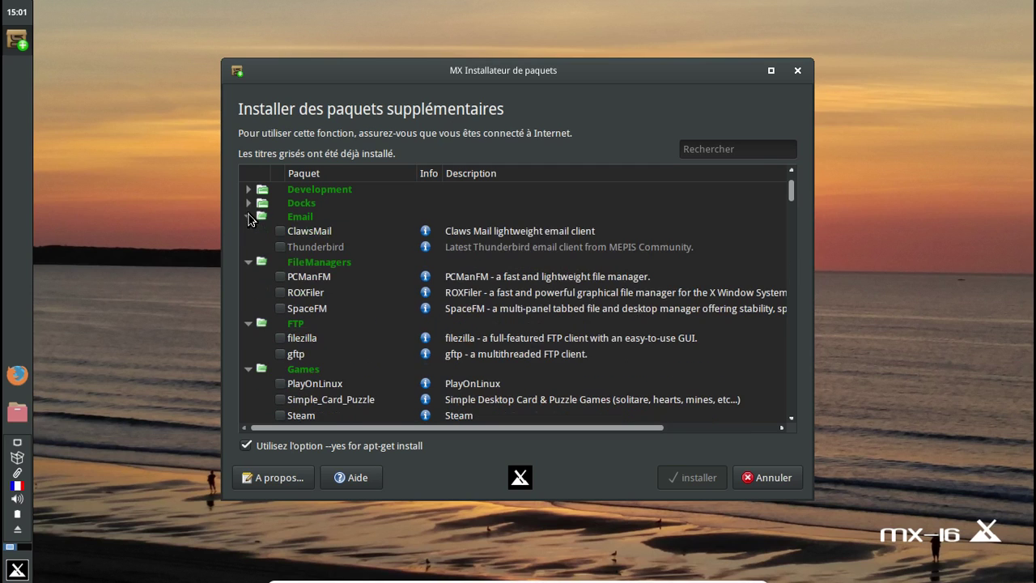
pyautogui.click(248, 202)
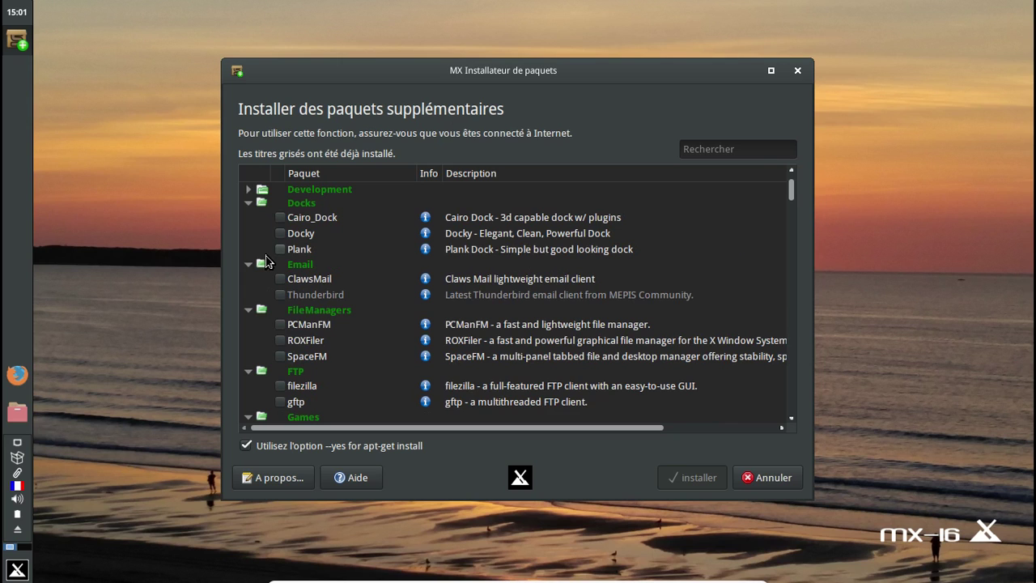
pyautogui.click(249, 190)
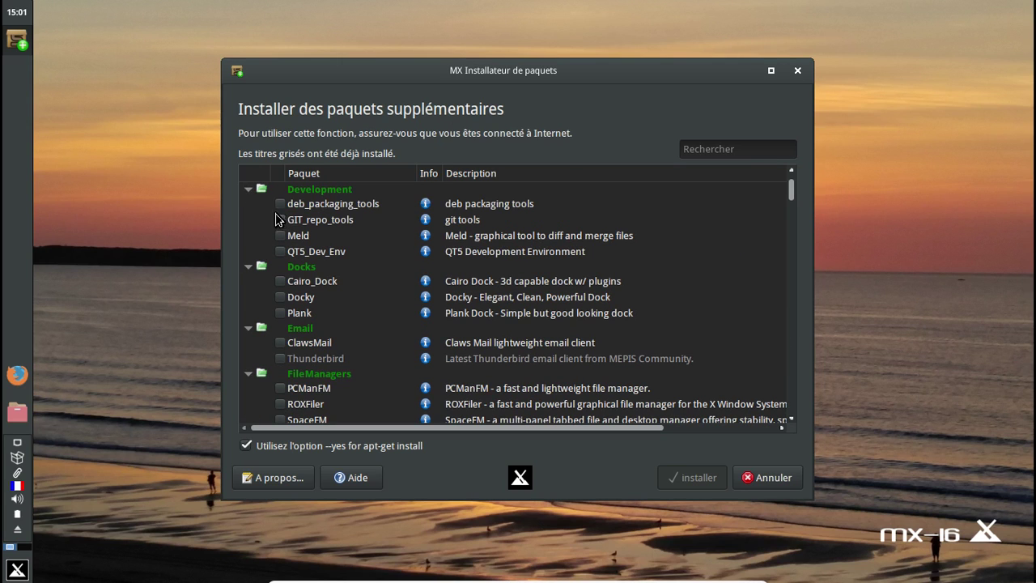
# Step: Close the package installer, check the graphics applications already available, and close MX Tools
pyautogui.click(797, 71)
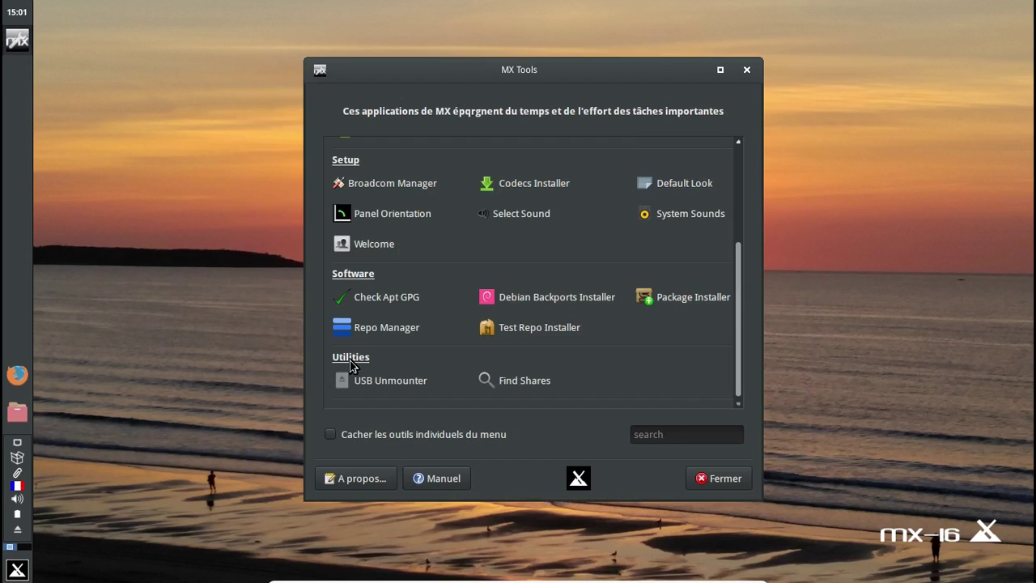
pyautogui.click(6, 570)
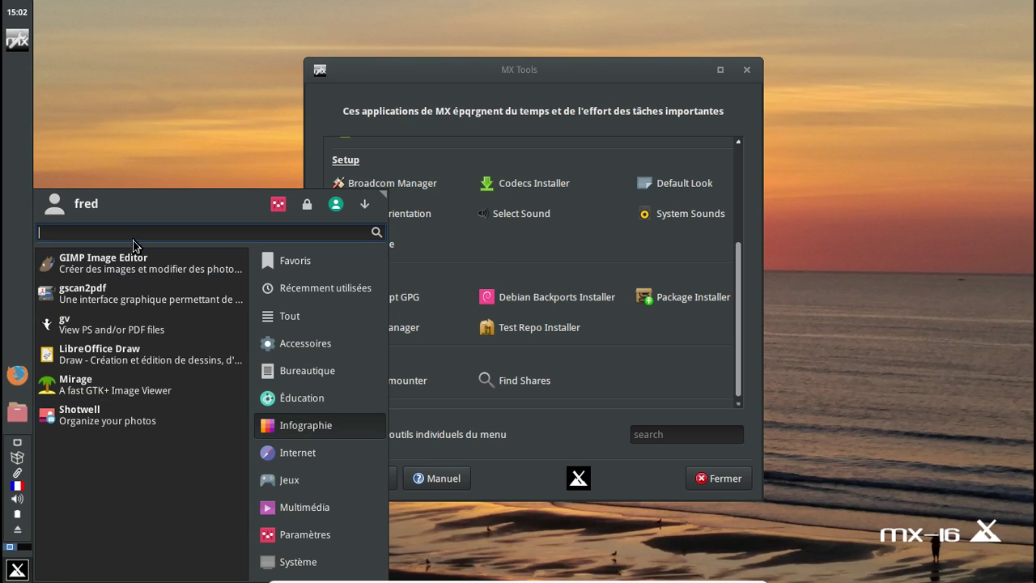
pyautogui.click(746, 70)
pyautogui.click(746, 70)
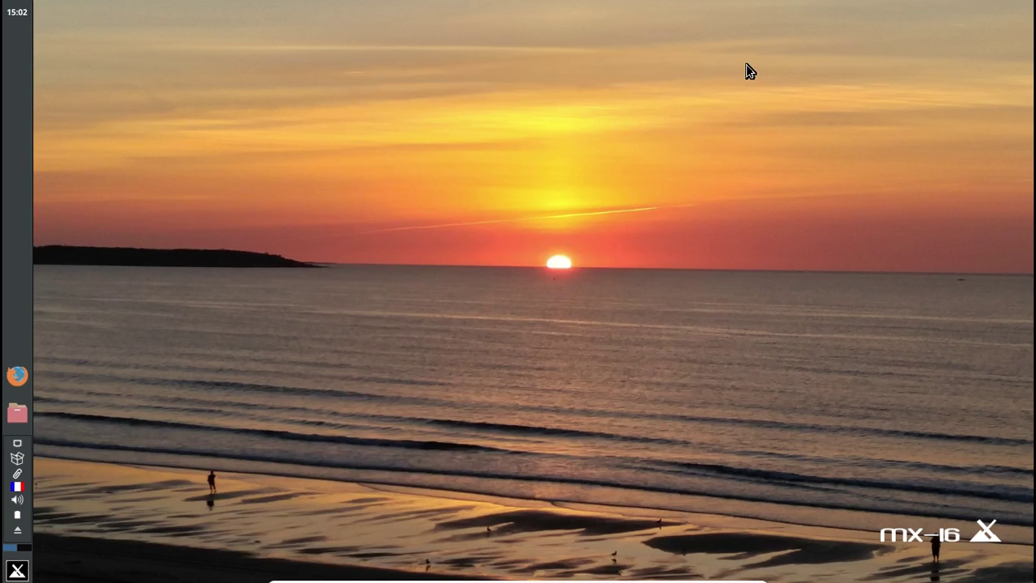
# Step: Launch the Synaptic package manager, authenticate with the root password and dismiss the quick introduction
pyautogui.click(17, 571)
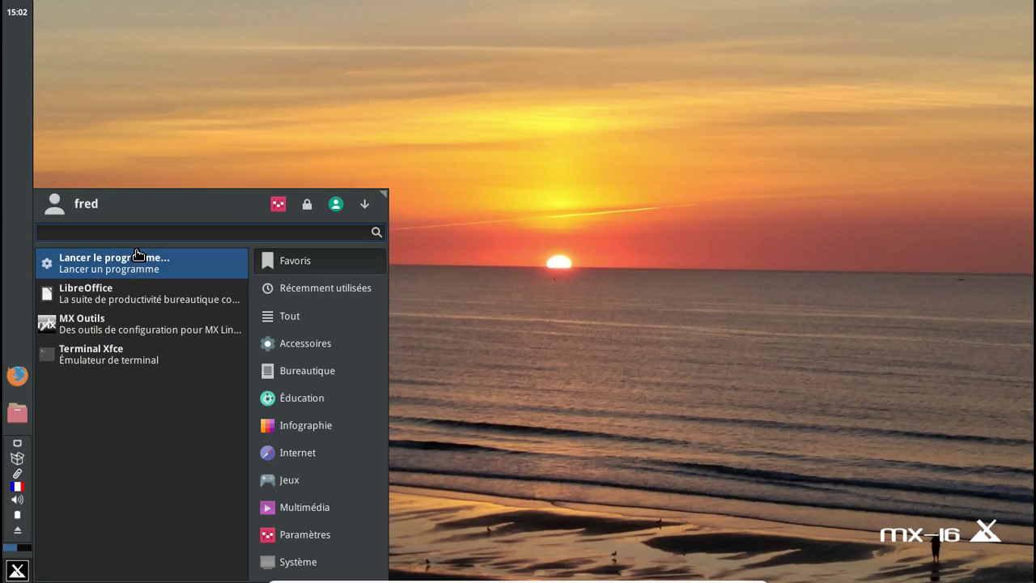
pyautogui.write('syn')
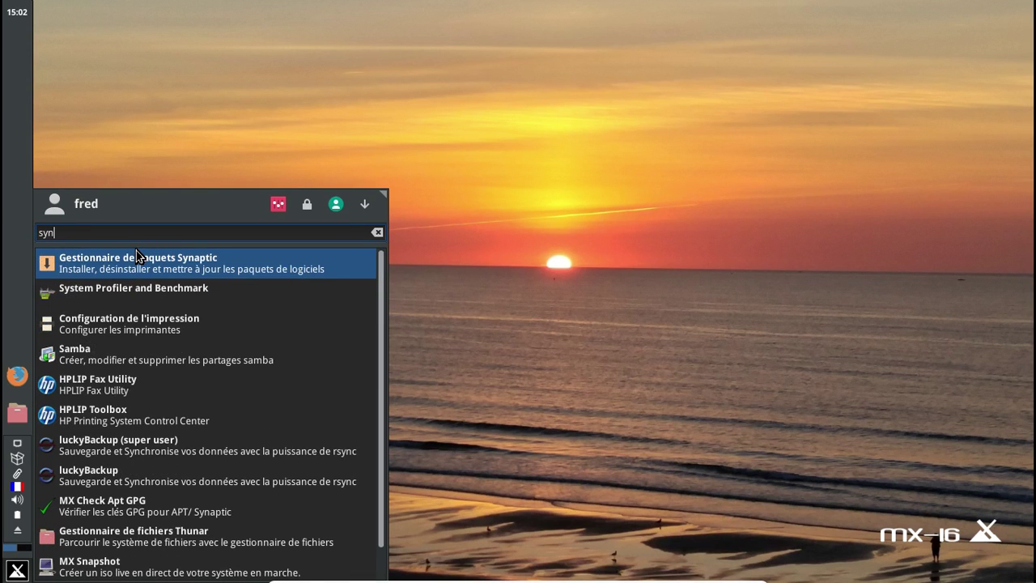
pyautogui.click(139, 270)
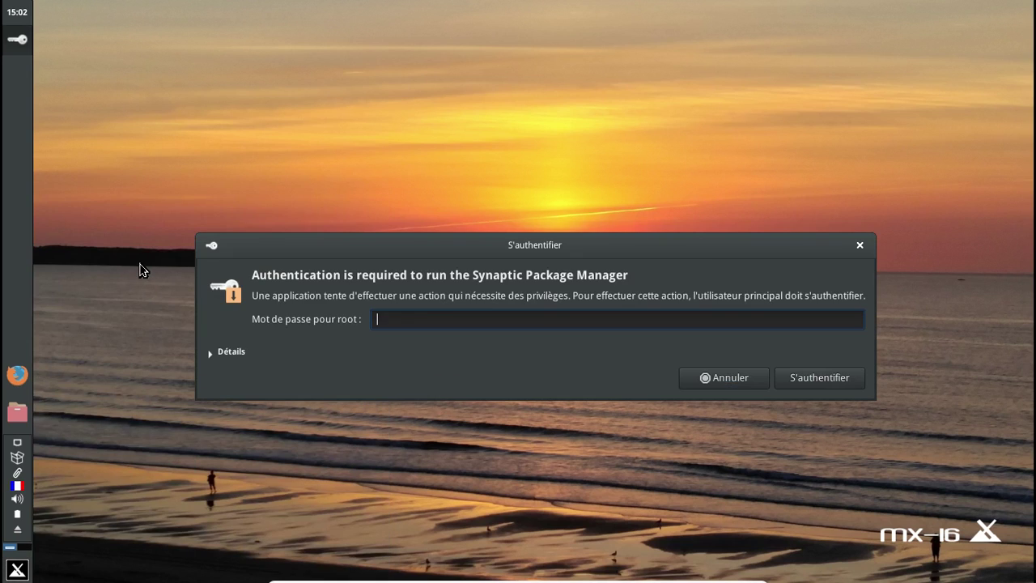
pyautogui.write('********')
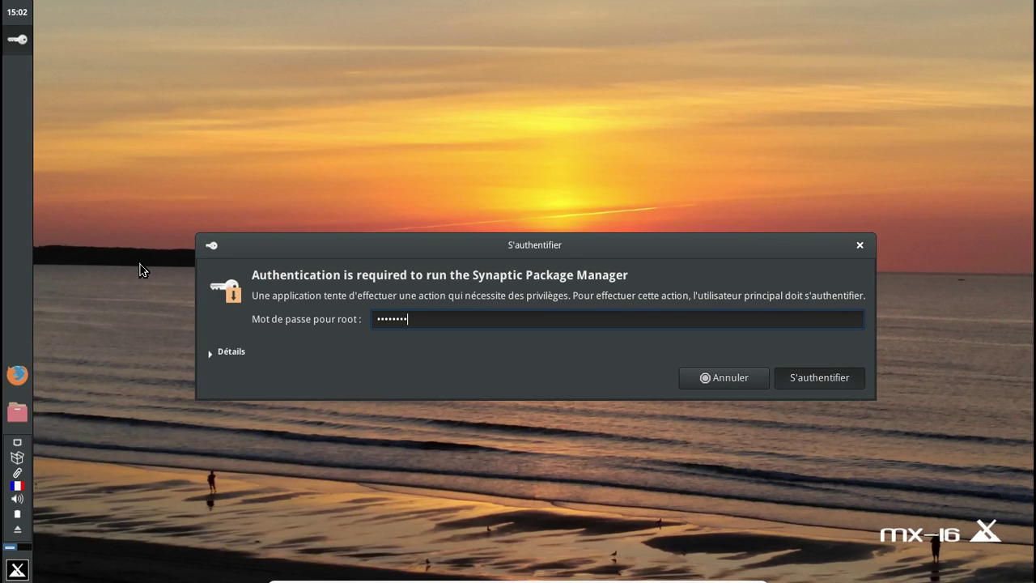
pyautogui.press('Return')
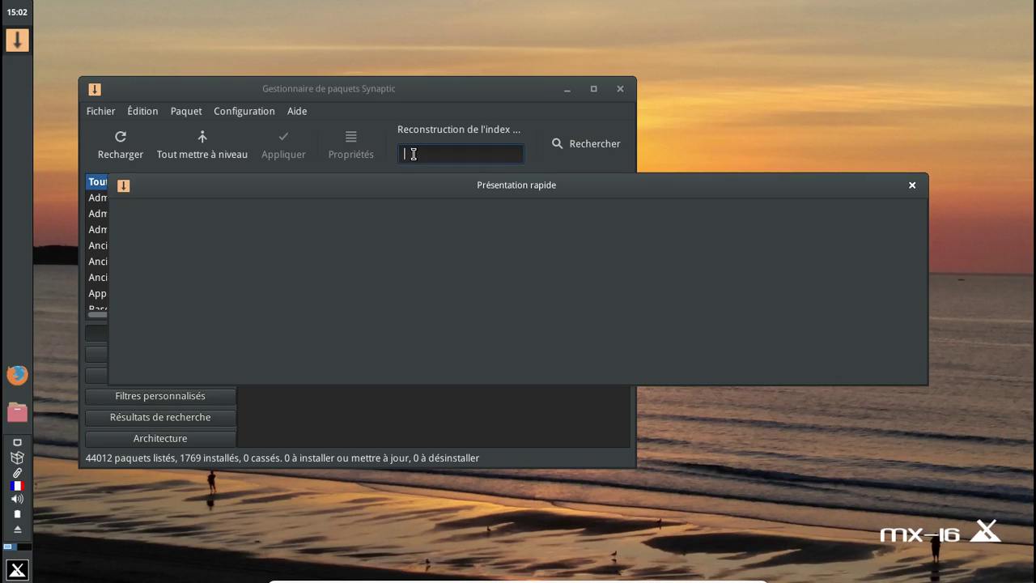
pyautogui.click(890, 366)
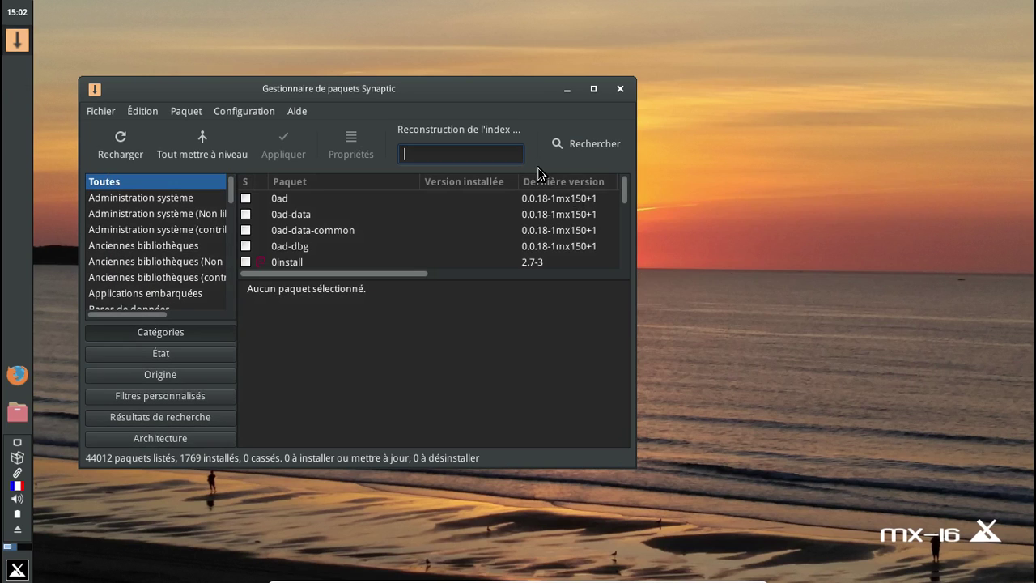
# Step: Filter the package list for "sane" and mark the sane package for installation
pyautogui.write('sane')
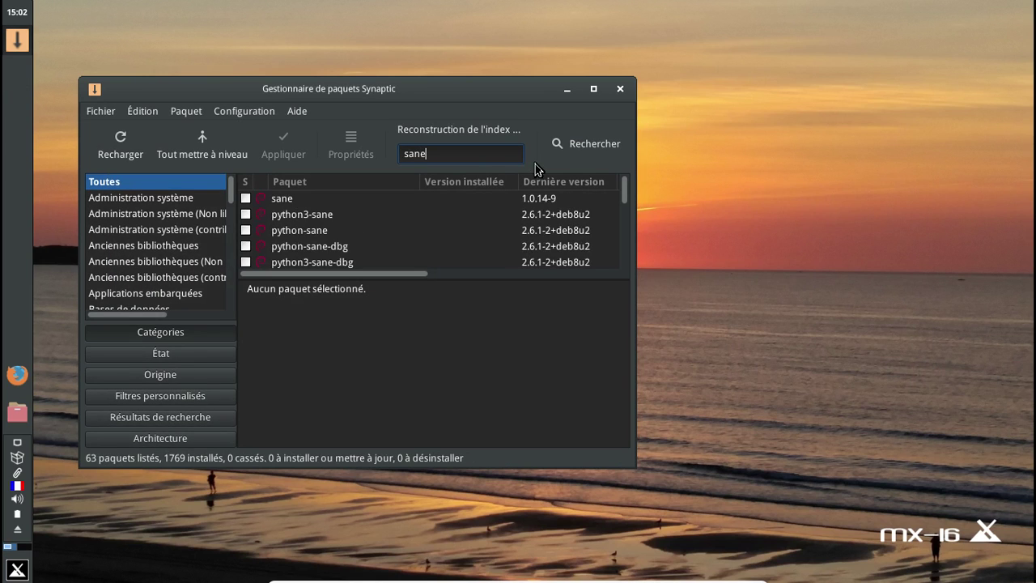
pyautogui.click(246, 198)
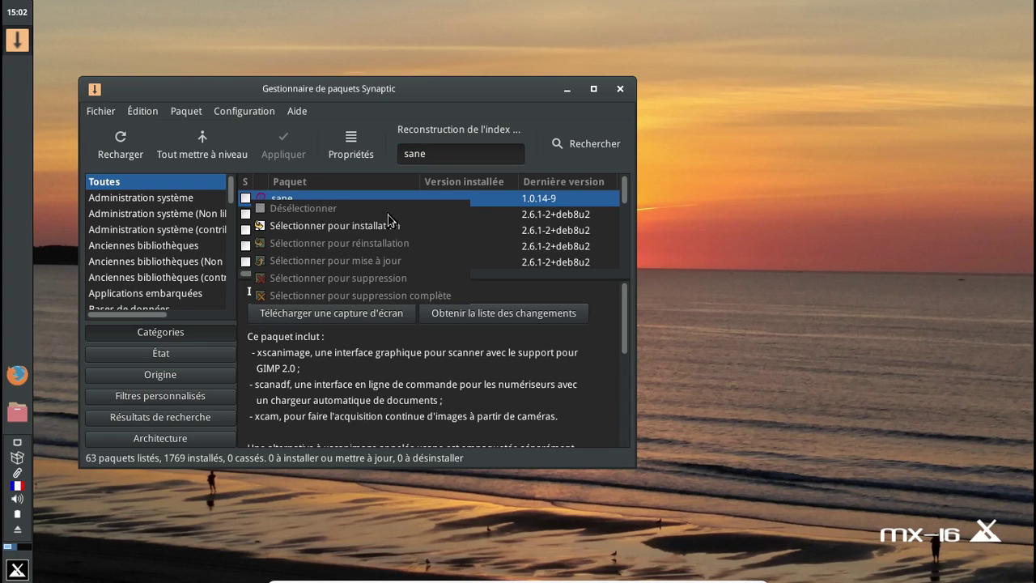
pyautogui.click(354, 227)
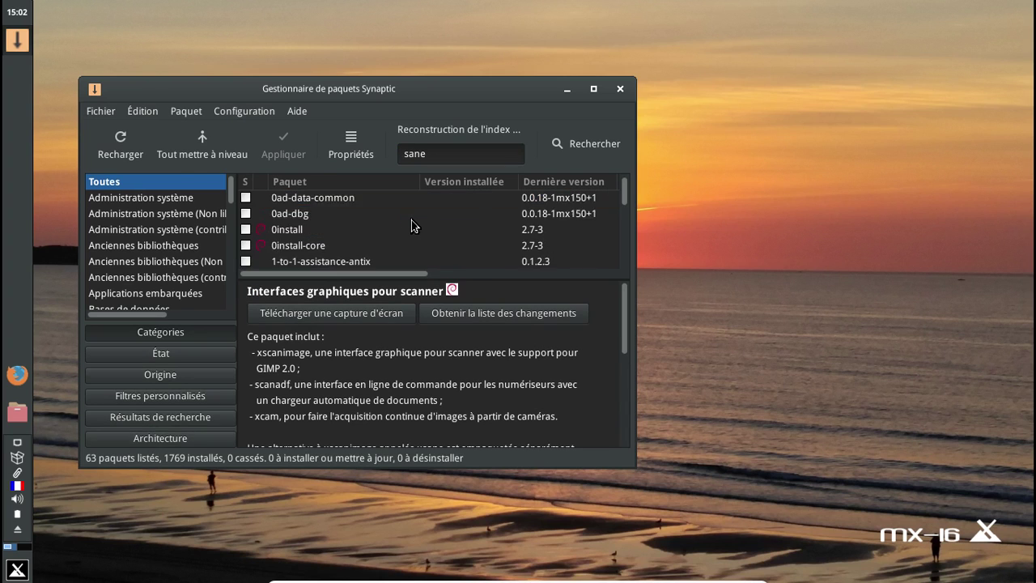
# Step: Filter the package list for "xsane" and mark xsane for installation, accepting the additional xsane-common package
pyautogui.scroll(-6, 411, 225)
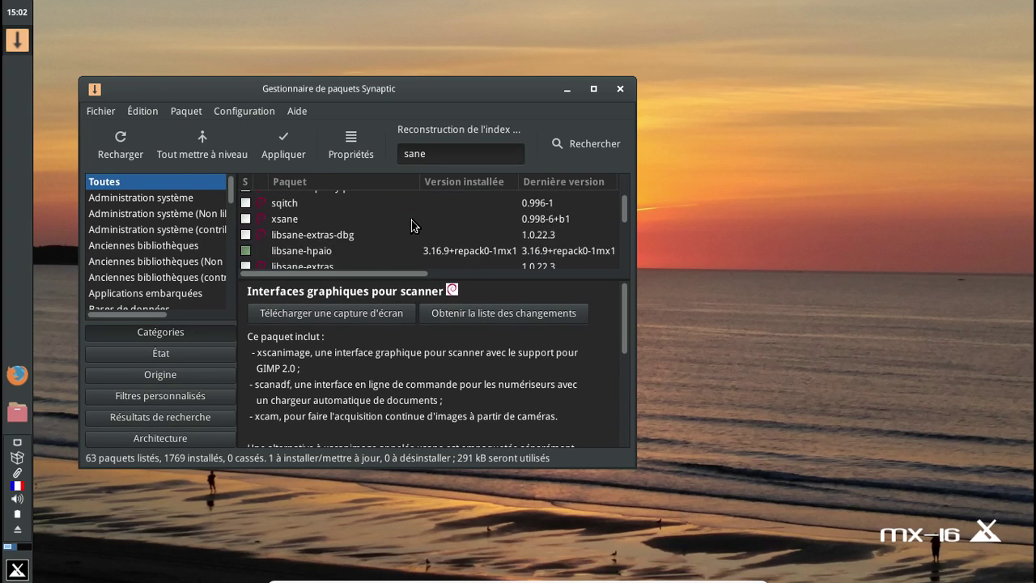
pyautogui.scroll(-8, 411, 226)
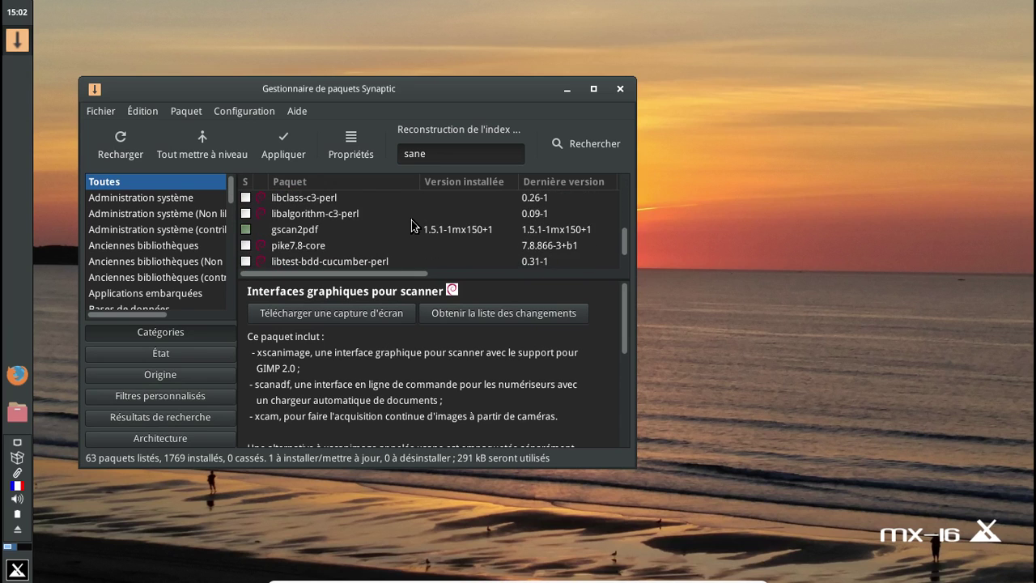
pyautogui.click(400, 147)
pyautogui.write('s')
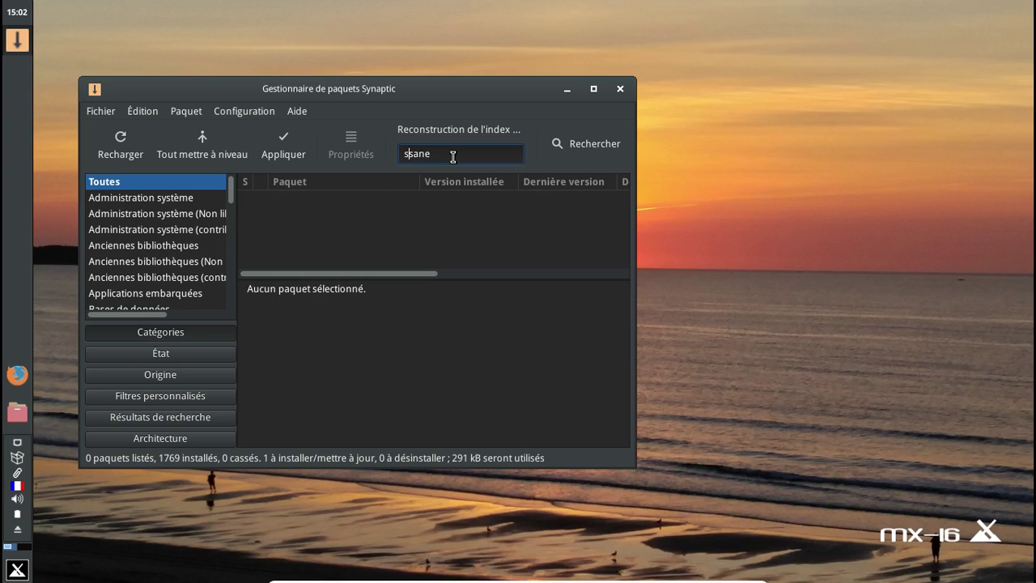
pyautogui.press('BackSpace')
pyautogui.write('x')
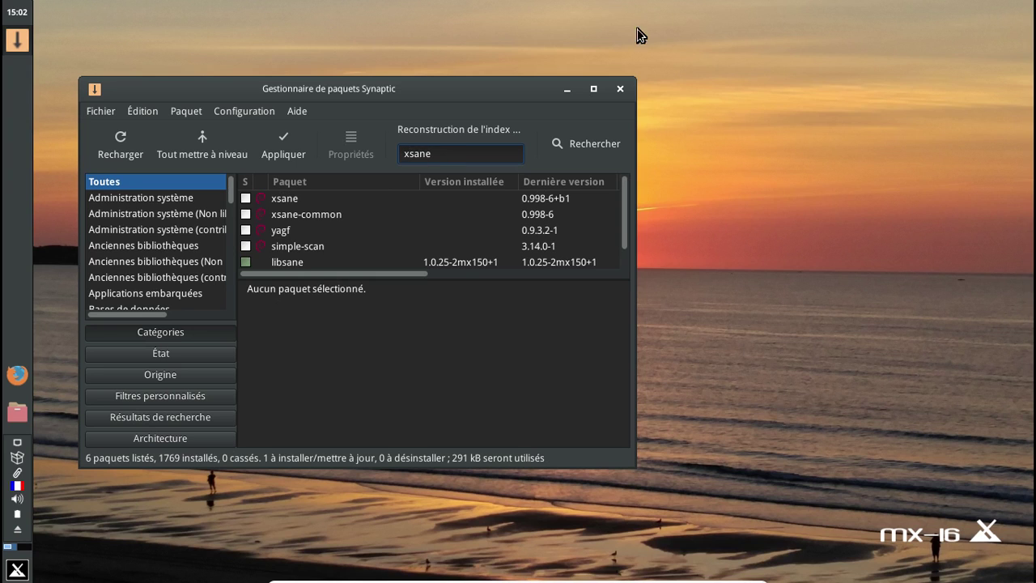
pyautogui.click(247, 203)
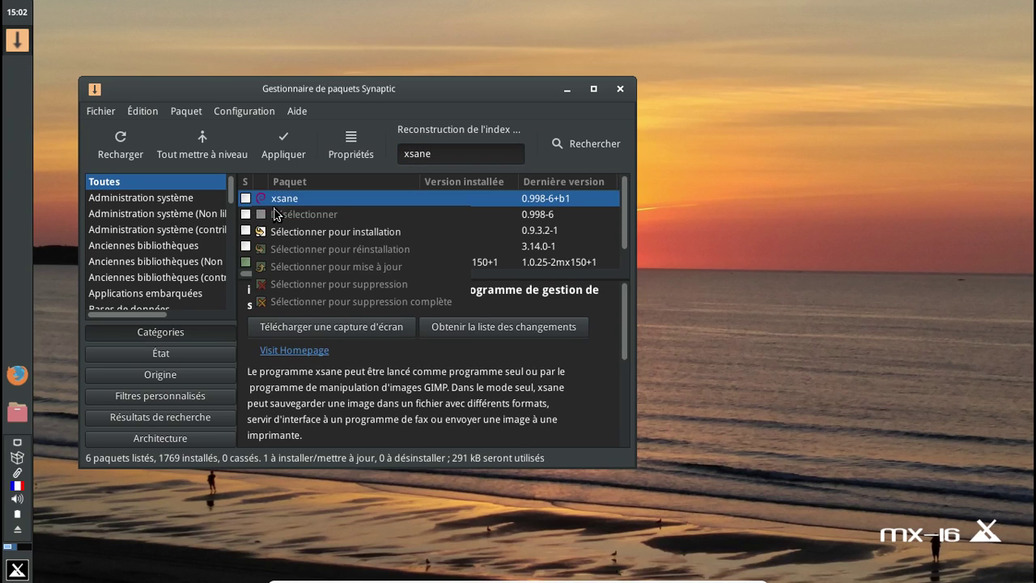
pyautogui.click(257, 201)
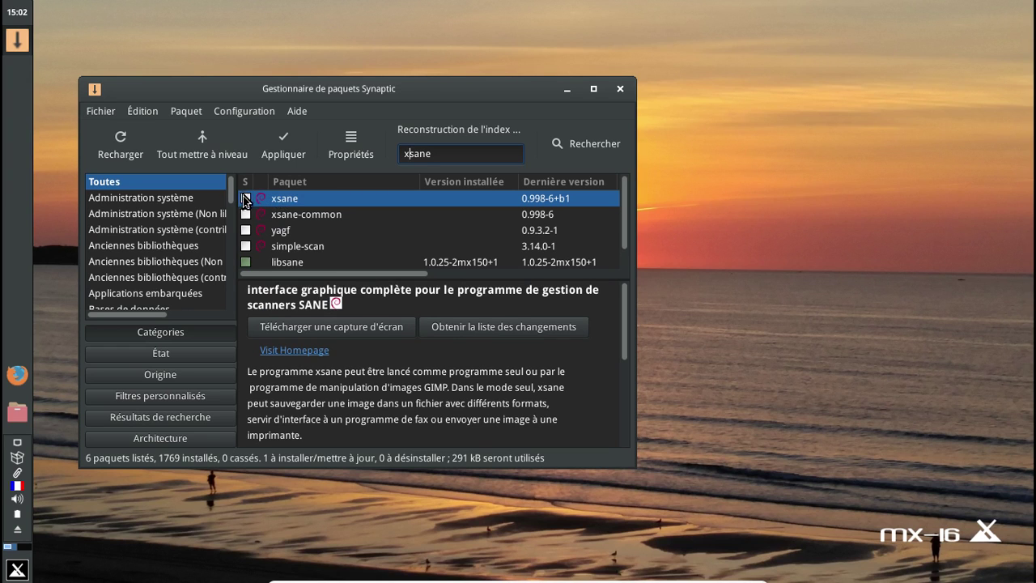
pyautogui.click(256, 200)
pyautogui.click(277, 225)
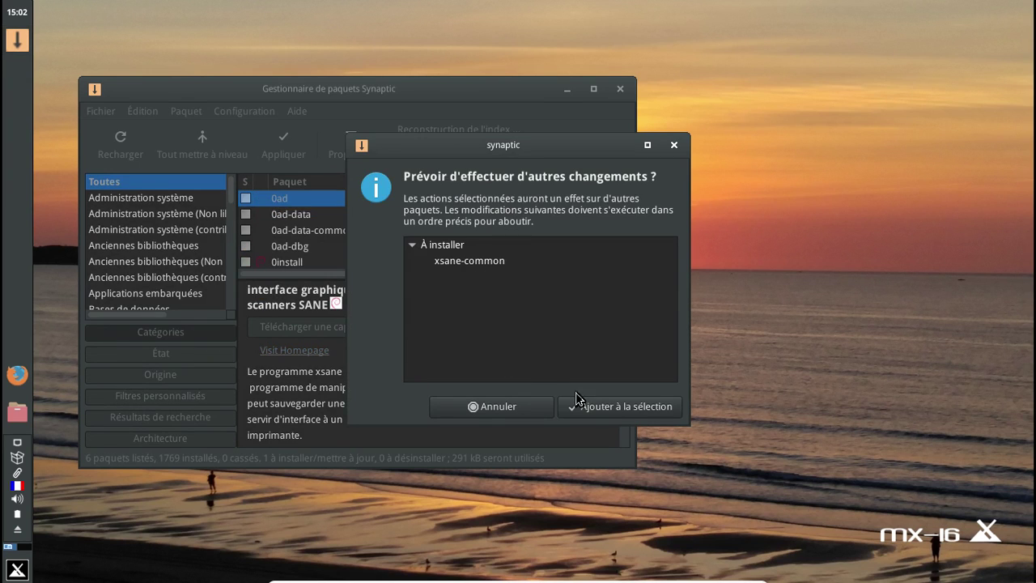
pyautogui.click(613, 405)
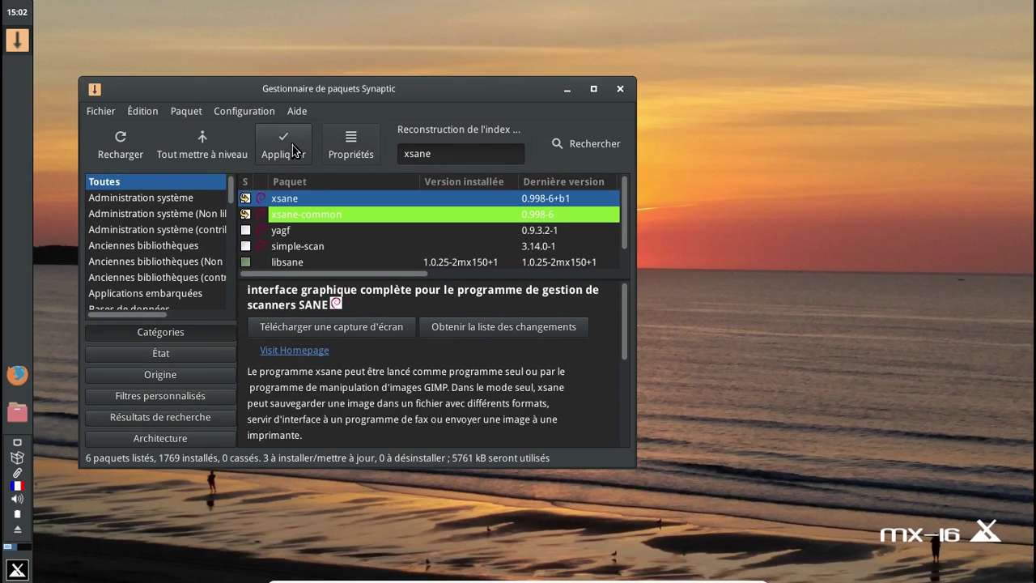
# Step: Apply the marked installations, have the progress dialog close automatically on success, and close Synaptic
pyautogui.click(290, 150)
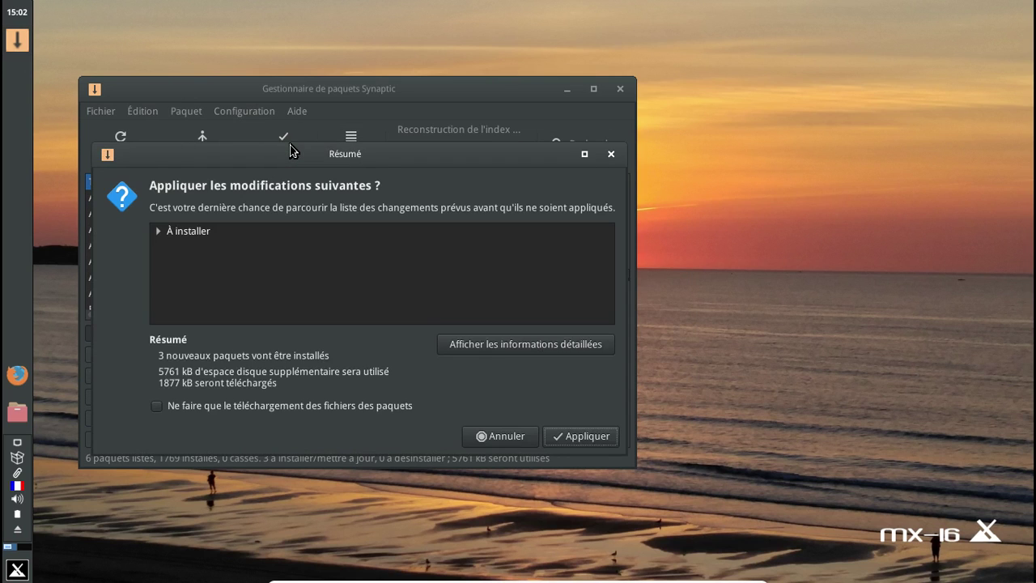
pyautogui.click(562, 435)
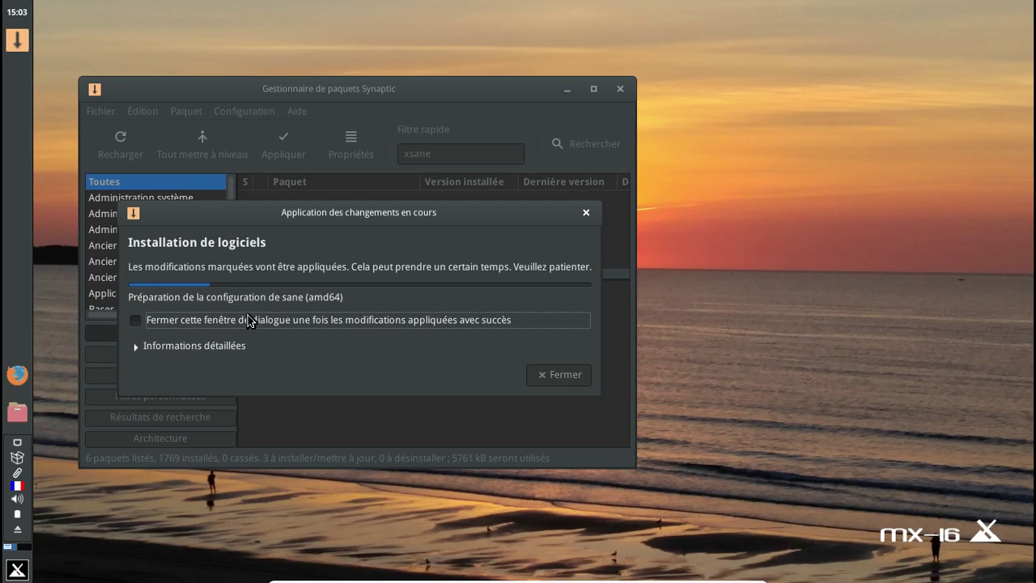
pyautogui.click(248, 315)
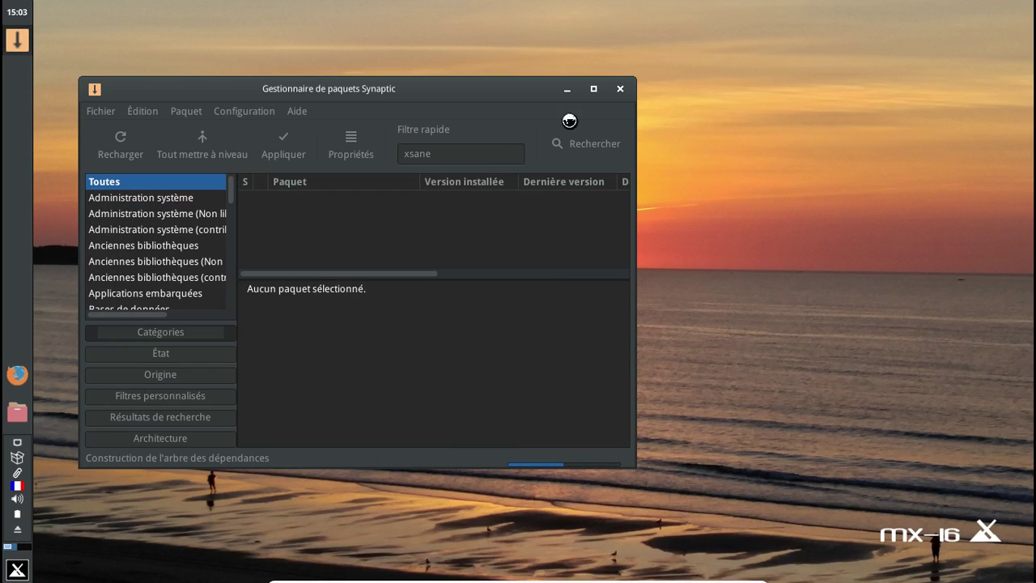
pyautogui.click(619, 89)
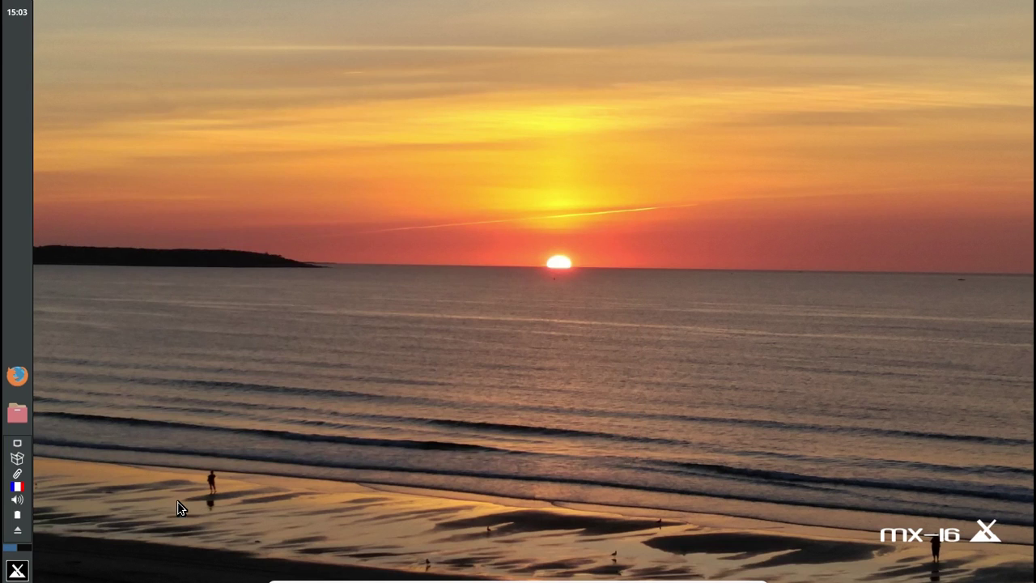
# Step: Search the applications for "xsa" and launch the XSane image acquisition program
pyautogui.click(17, 571)
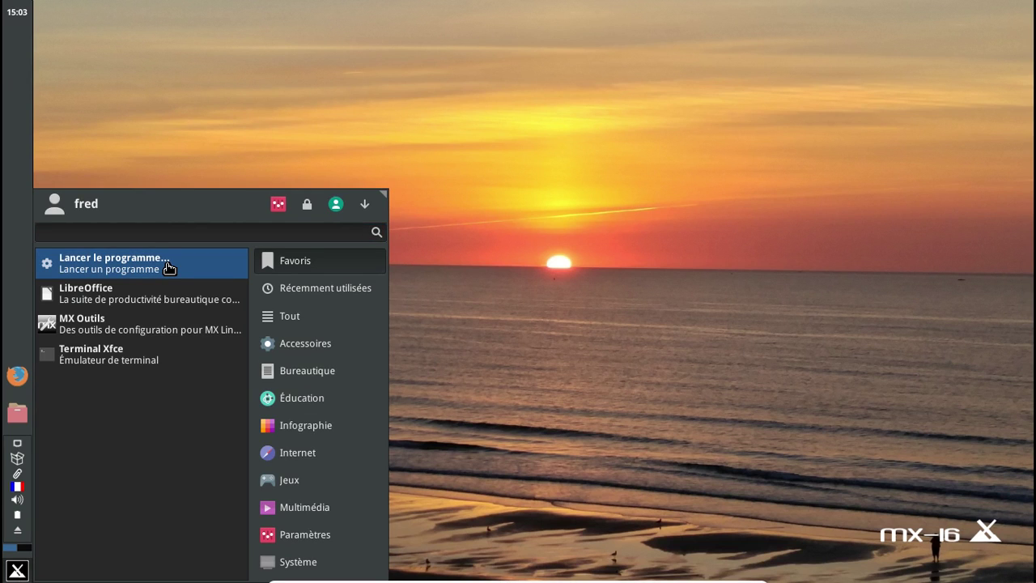
pyautogui.click(154, 234)
pyautogui.write('xs')
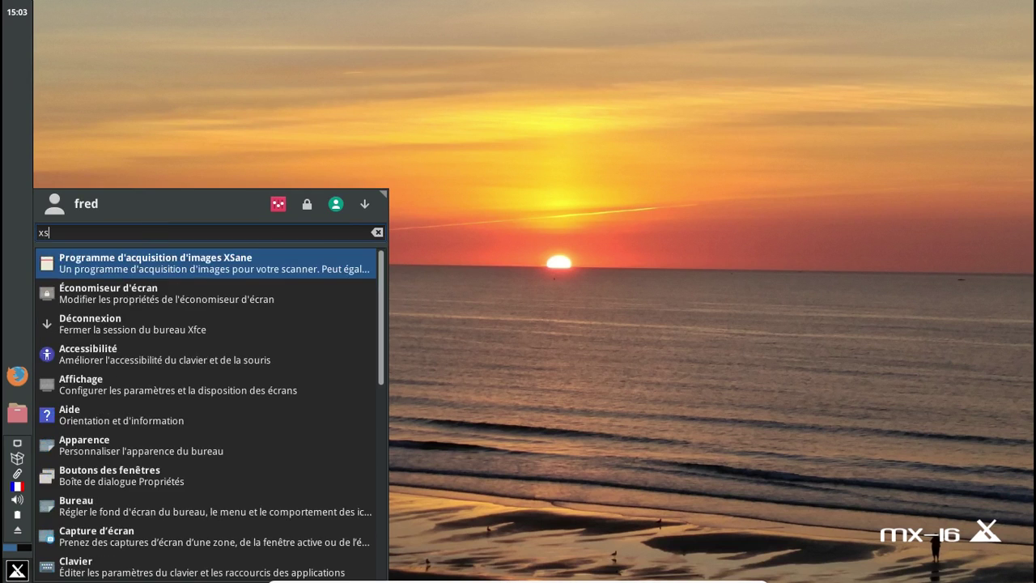
pyautogui.write('a')
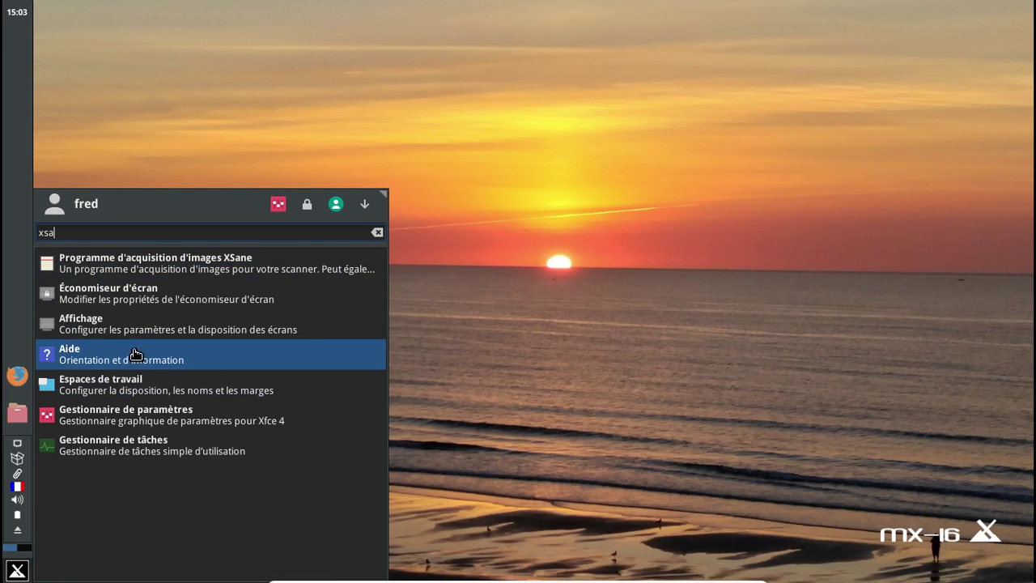
pyautogui.click(133, 270)
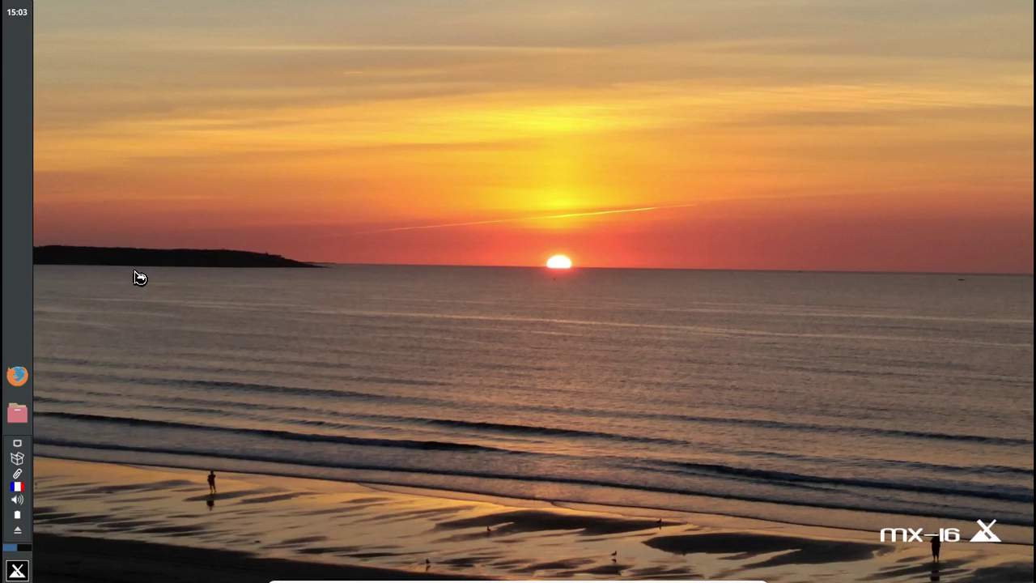
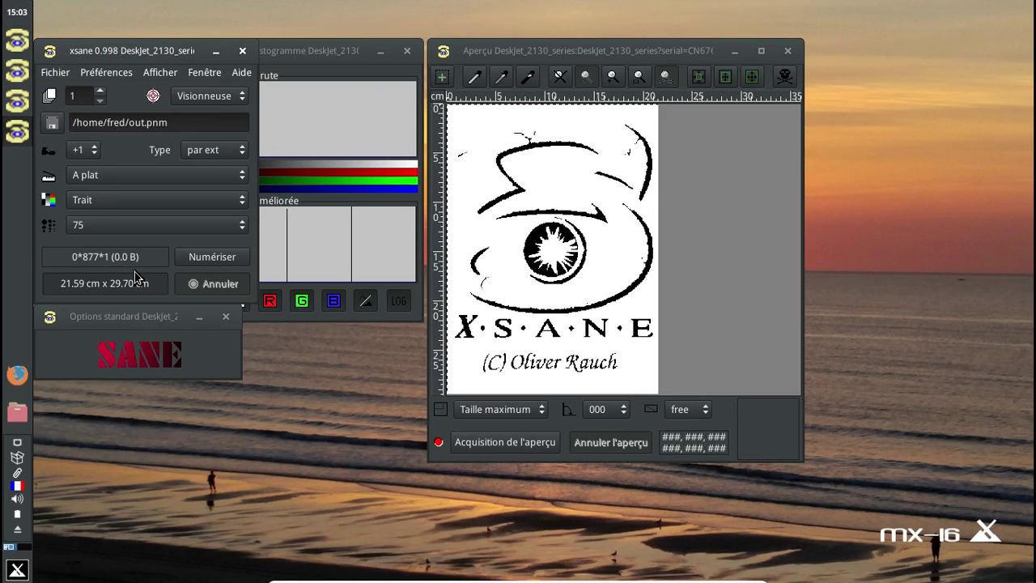
# Step: Set the XSane scan mode to Couleur and acquire a preview of the document on the scanner
pyautogui.click(160, 202)
pyautogui.click(122, 229)
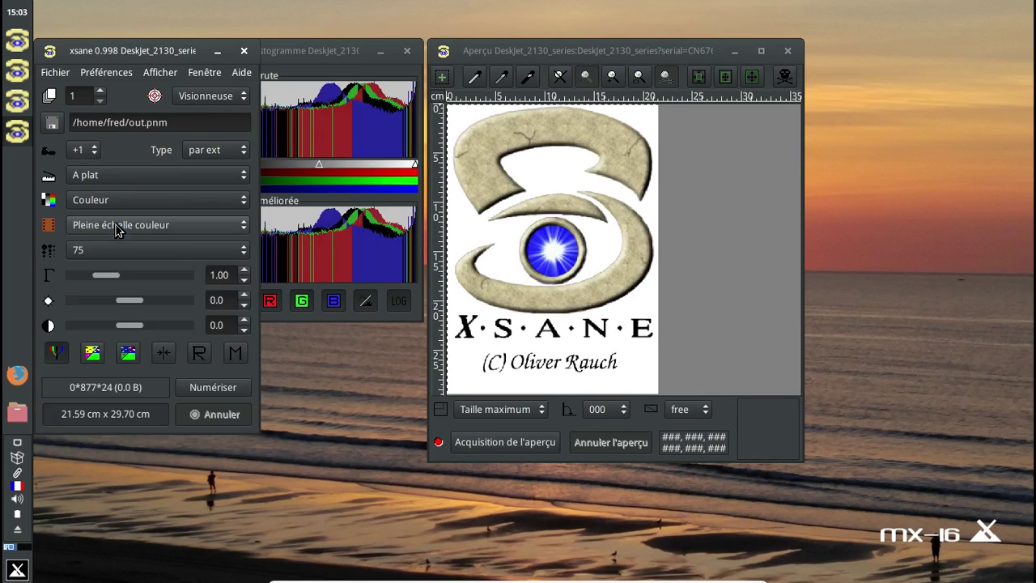
pyautogui.click(531, 444)
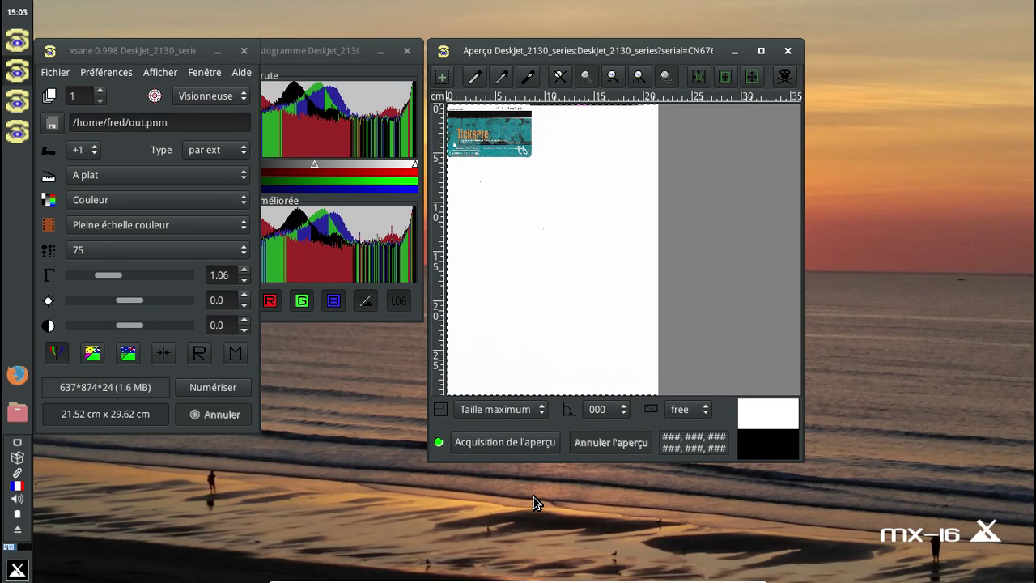
# Step: Set the scan resolution to 100, limit the scan area to the card at about 8.74 x 5.57 cm, and scan it
pyautogui.click(136, 242)
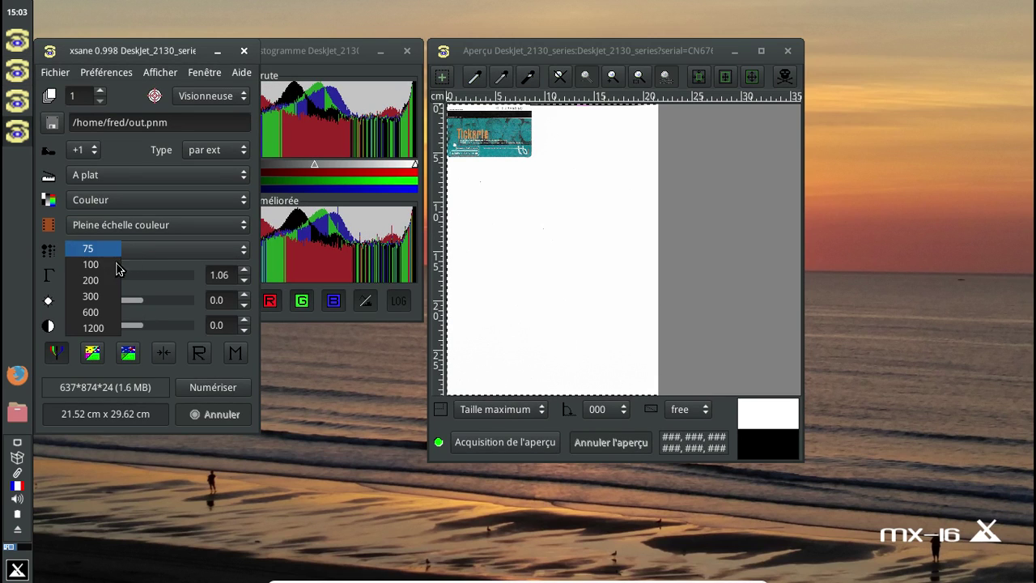
pyautogui.click(101, 263)
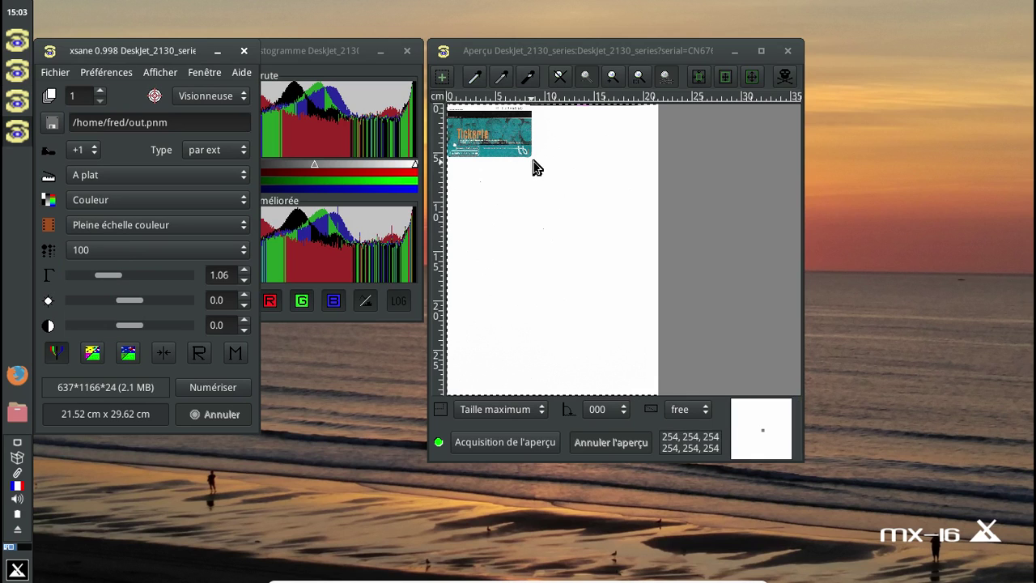
pyautogui.moveTo(532, 159); pyautogui.dragTo(441, 106)
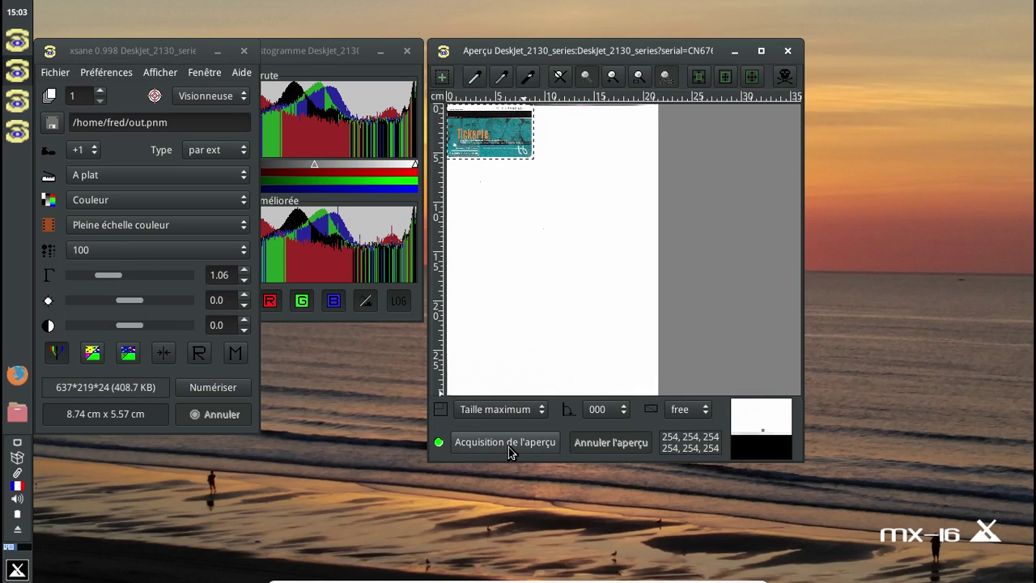
pyautogui.click(210, 390)
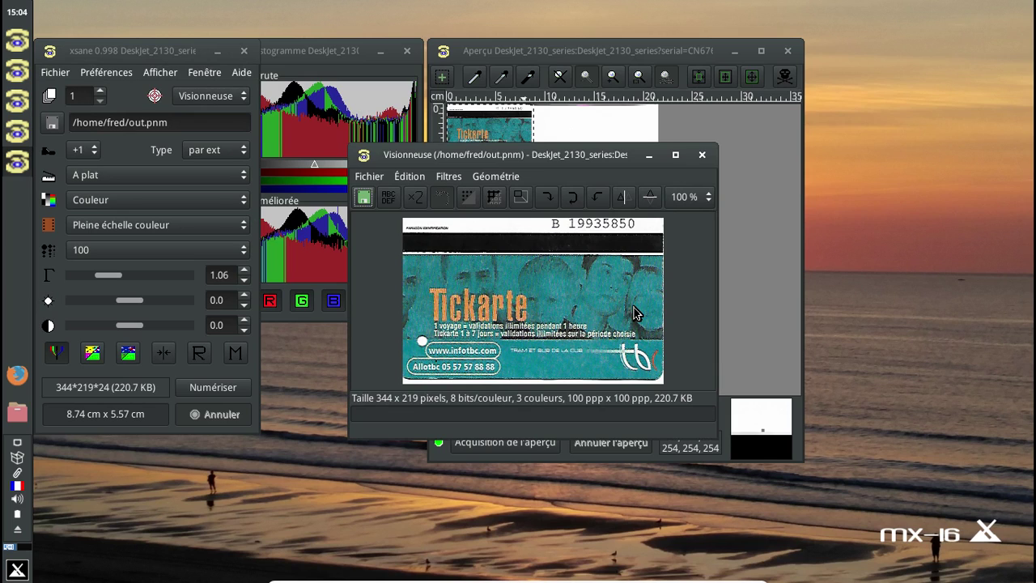
# Step: Close the viewer, discarding the unsaved scanned image, and quit XSane
pyautogui.click(700, 157)
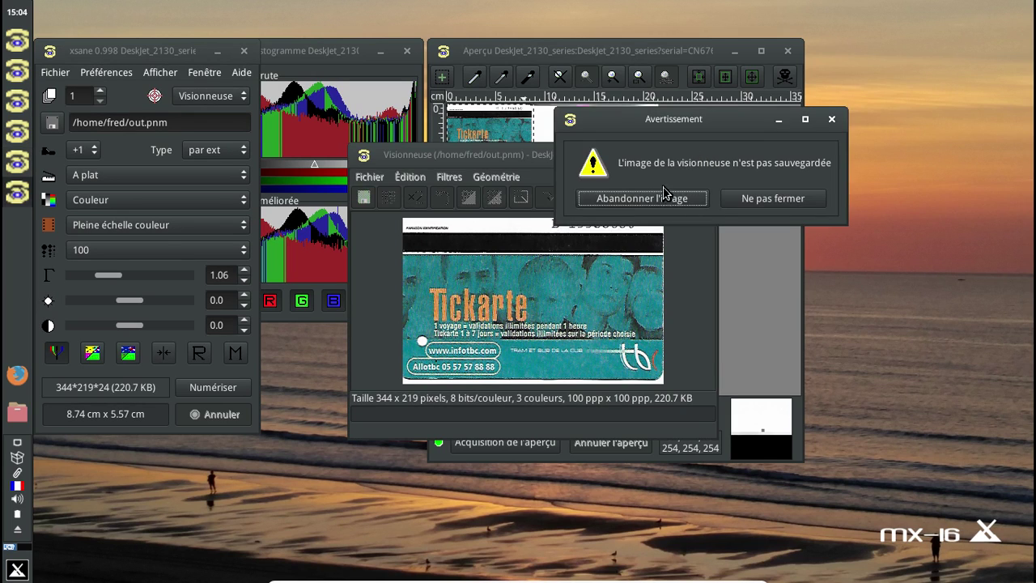
pyautogui.click(666, 199)
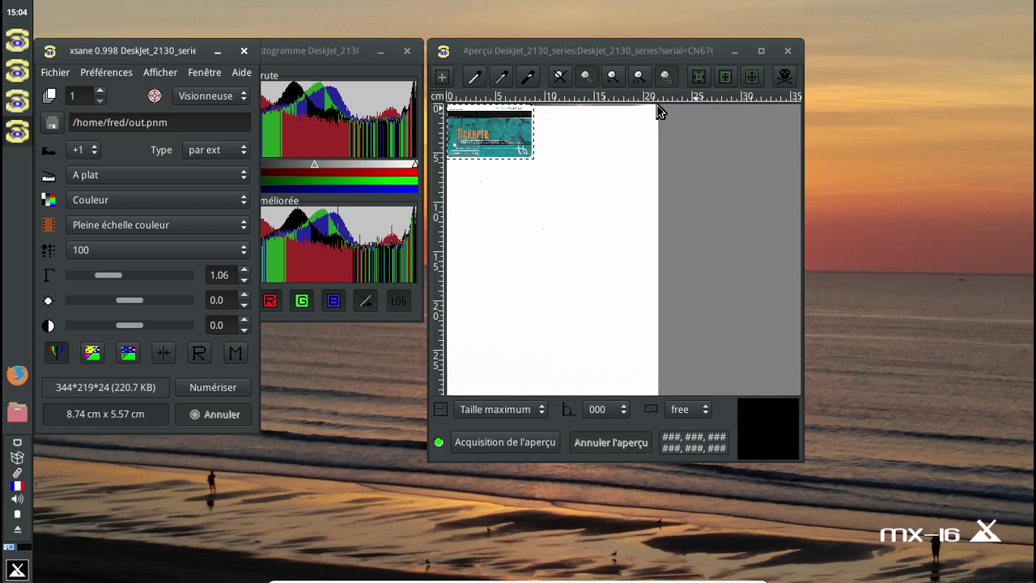
pyautogui.click(245, 51)
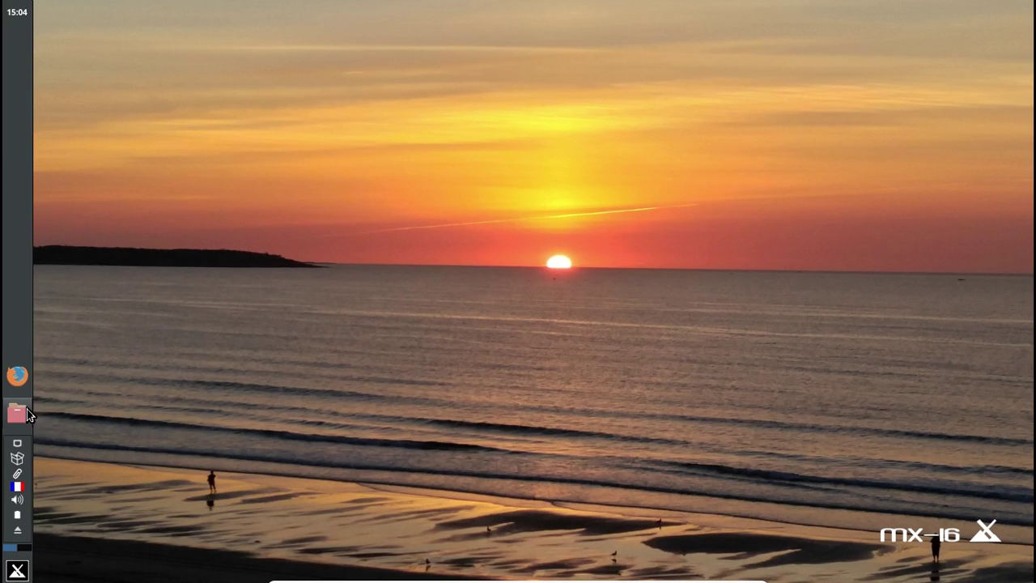
# Step: Search the applications for "appa" to open the Apparence settings, and look through the installed icon themes
pyautogui.click(25, 559)
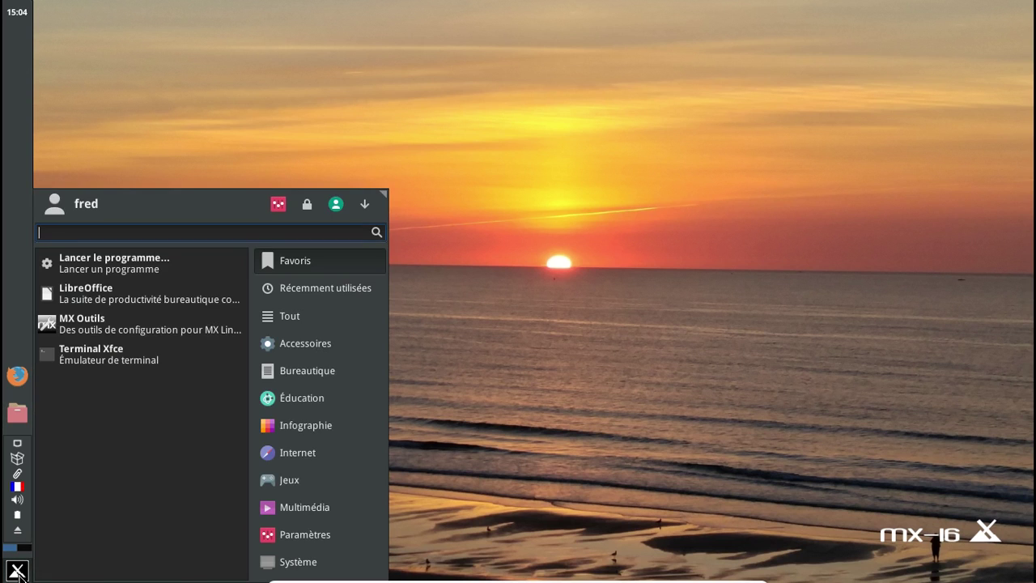
pyautogui.click(315, 397)
pyautogui.click(283, 311)
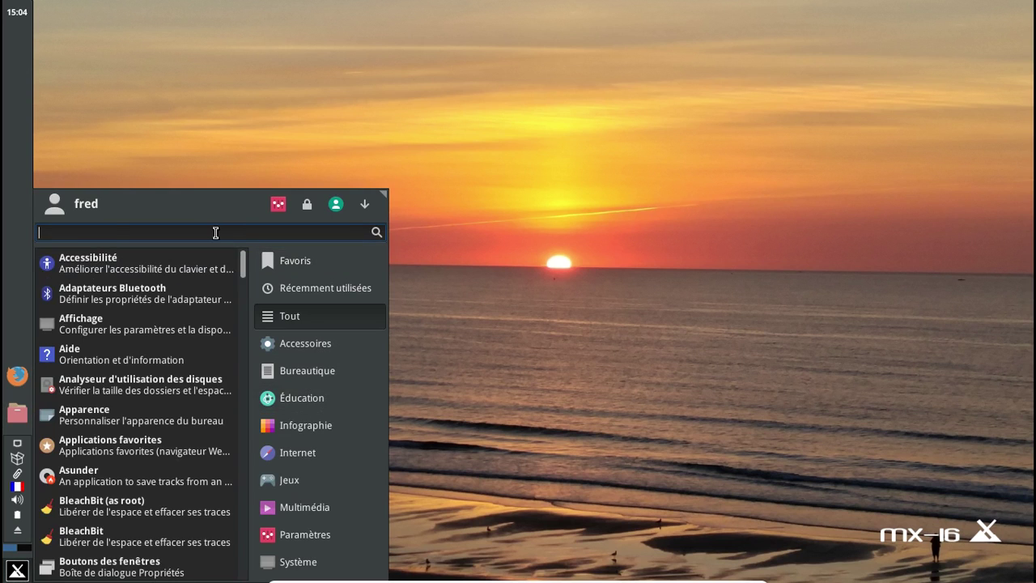
pyautogui.write('appez')
pyautogui.press('BackSpace')
pyautogui.press('BackSpace')
pyautogui.write('a')
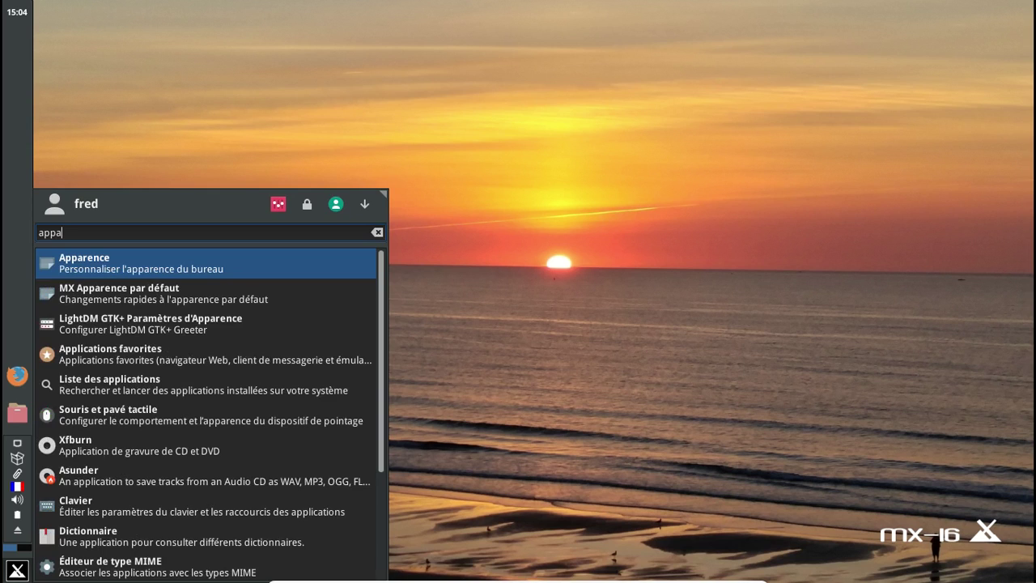
pyautogui.press('Return')
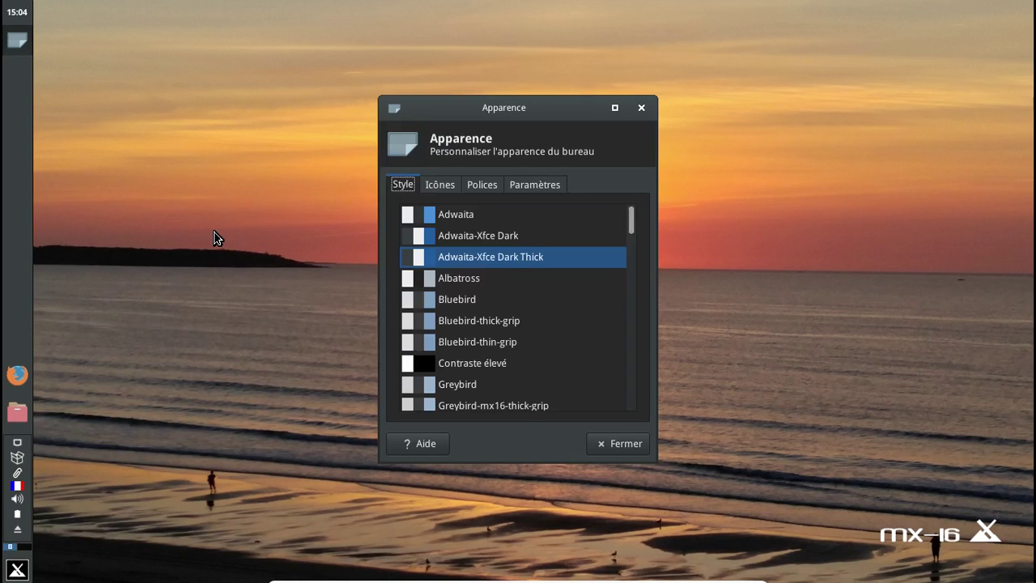
pyautogui.click(446, 185)
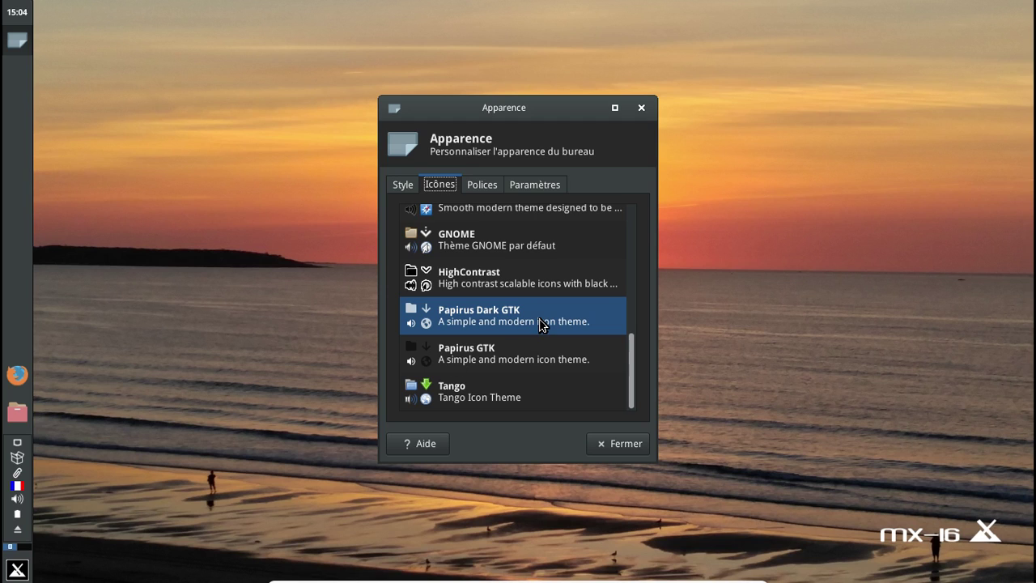
pyautogui.click(641, 109)
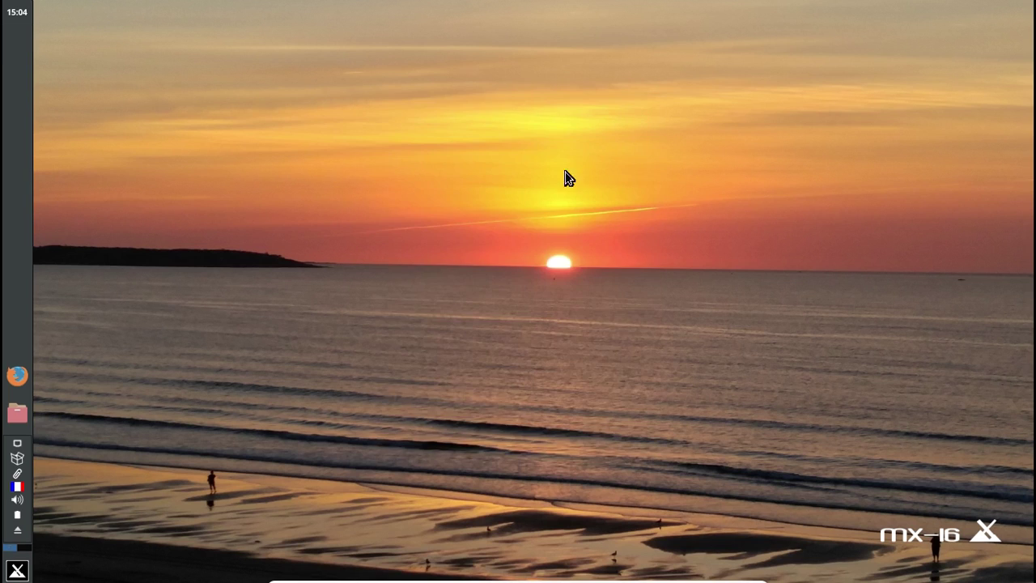
# Step: Shut down the MX-16 system from the session logout options
pyautogui.click(16, 569)
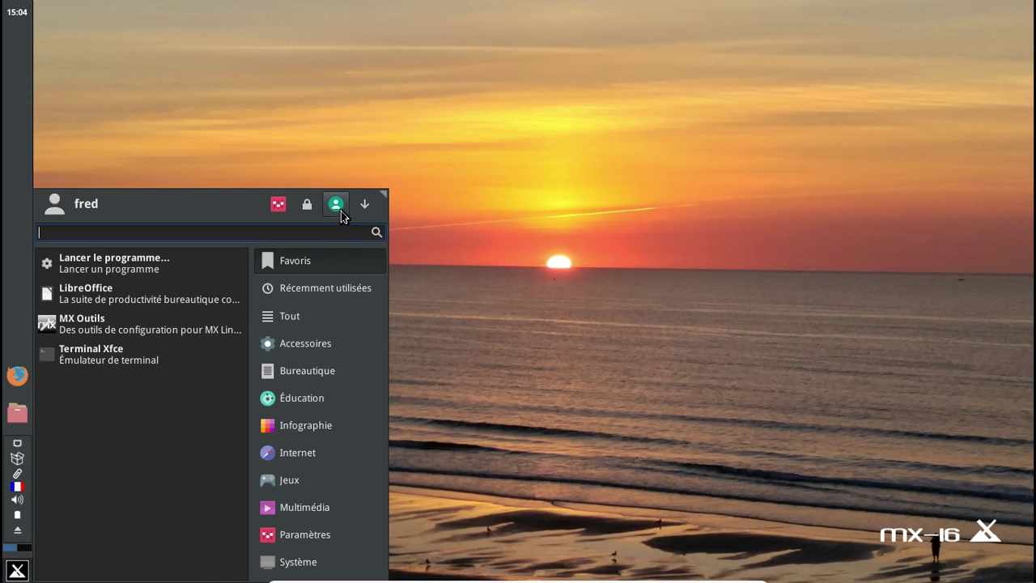
pyautogui.click(364, 206)
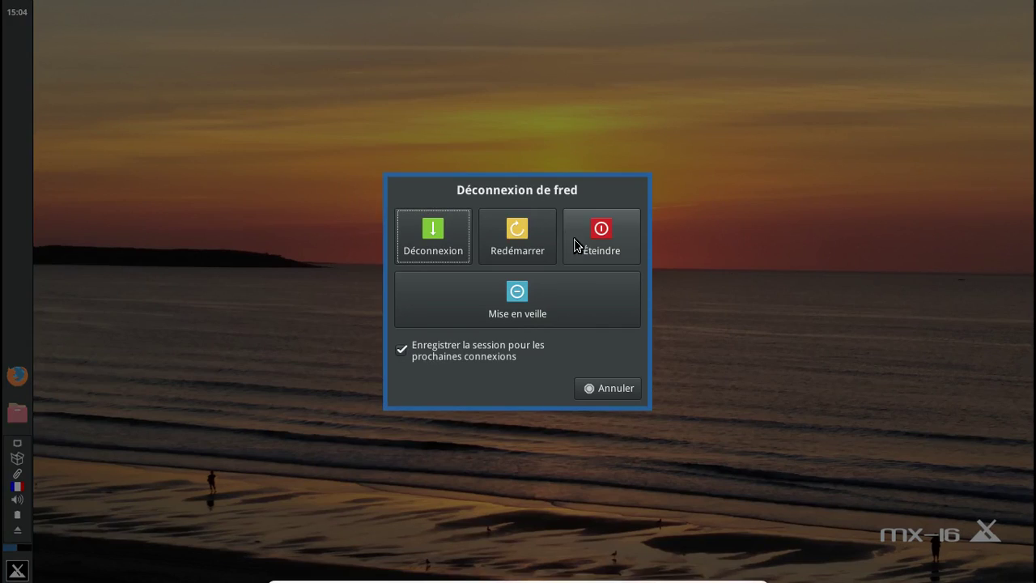
pyautogui.click(576, 244)
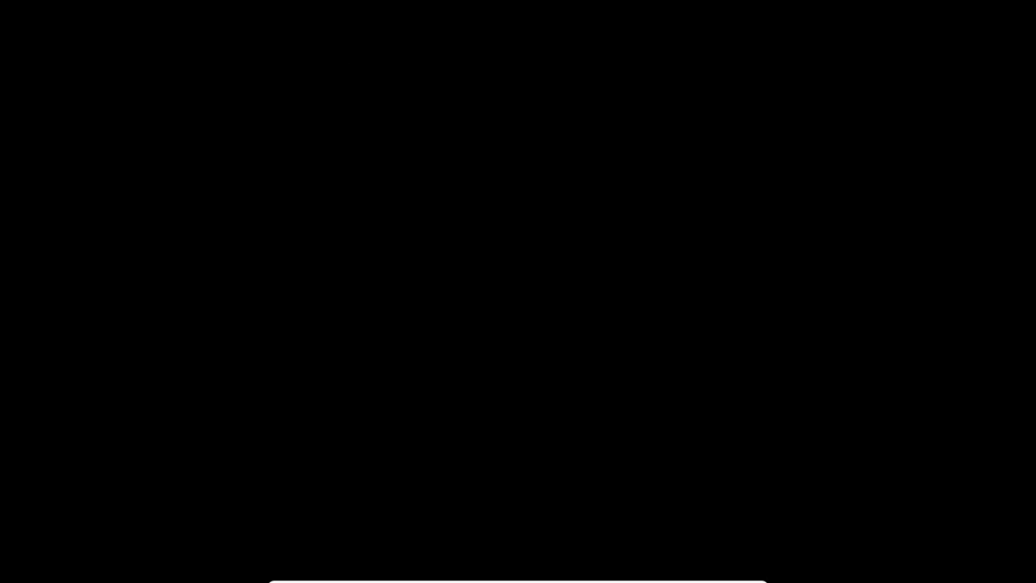